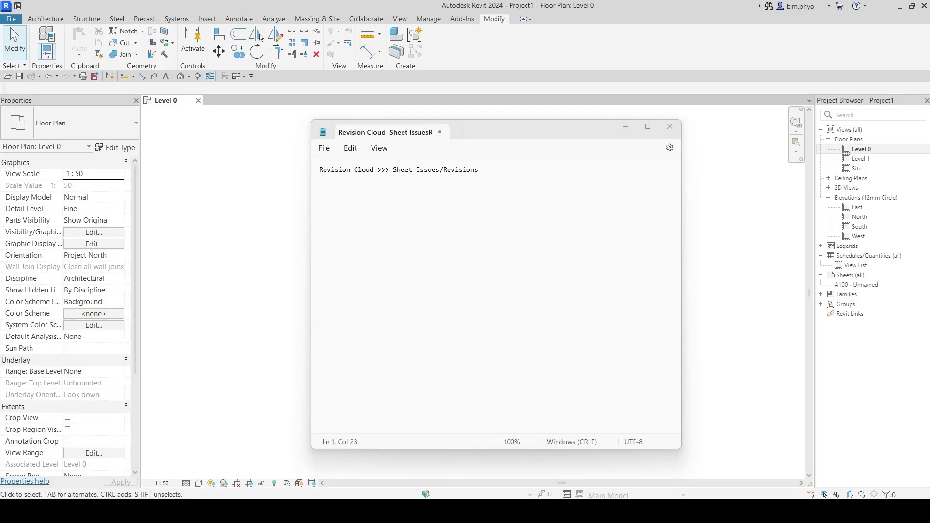
{"action": "left_click", "coordinate": [360, 169]}
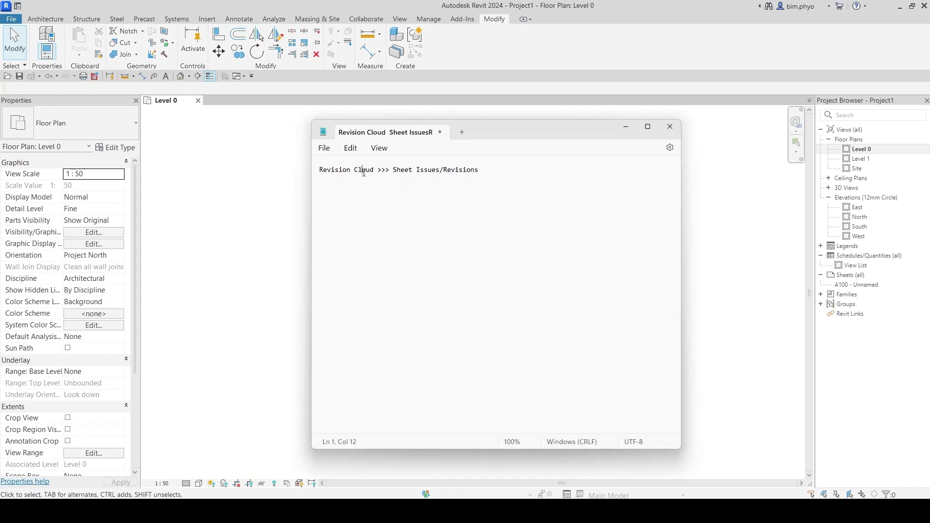
{"action": "left_click_drag", "start_coordinate": [374, 171], "coordinate": [321, 173]}
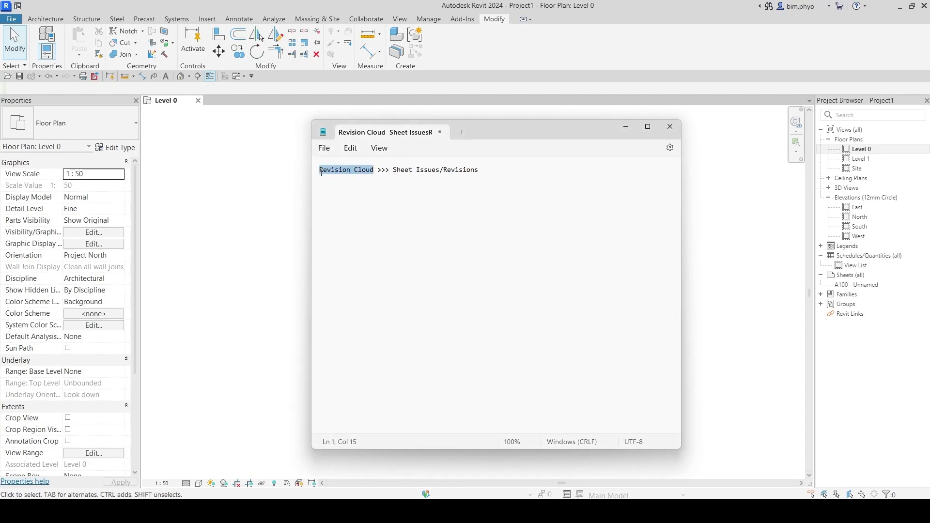
{"action": "left_click", "coordinate": [359, 170]}
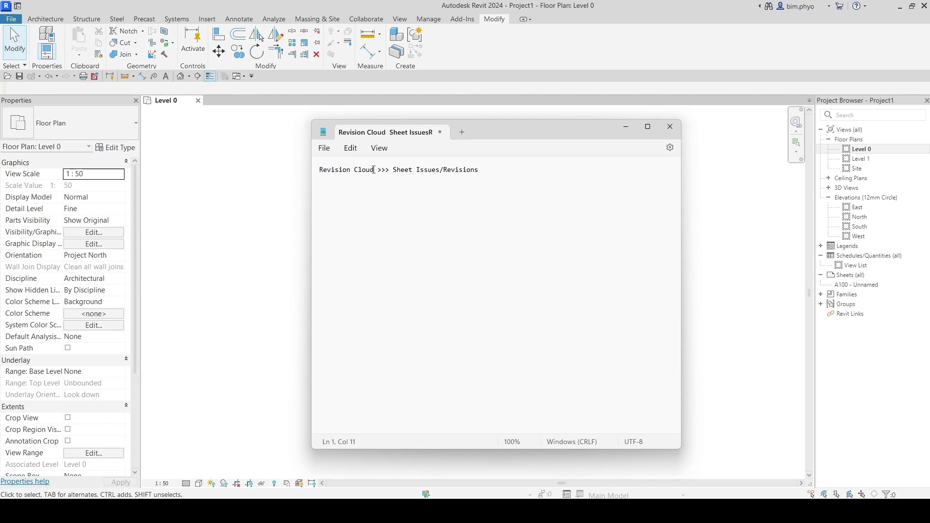
{"action": "left_click_drag", "start_coordinate": [374, 170], "coordinate": [318, 176]}
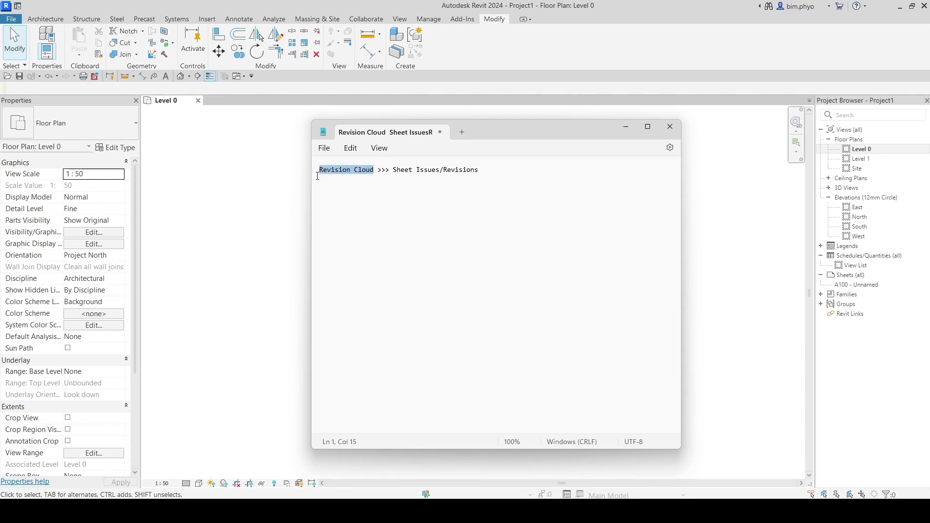
{"action": "left_click", "coordinate": [353, 177]}
{"action": "left_click_drag", "start_coordinate": [373, 169], "coordinate": [310, 174]}
{"action": "left_click_drag", "start_coordinate": [374, 170], "coordinate": [318, 170]}
{"action": "left_click", "coordinate": [432, 169]}
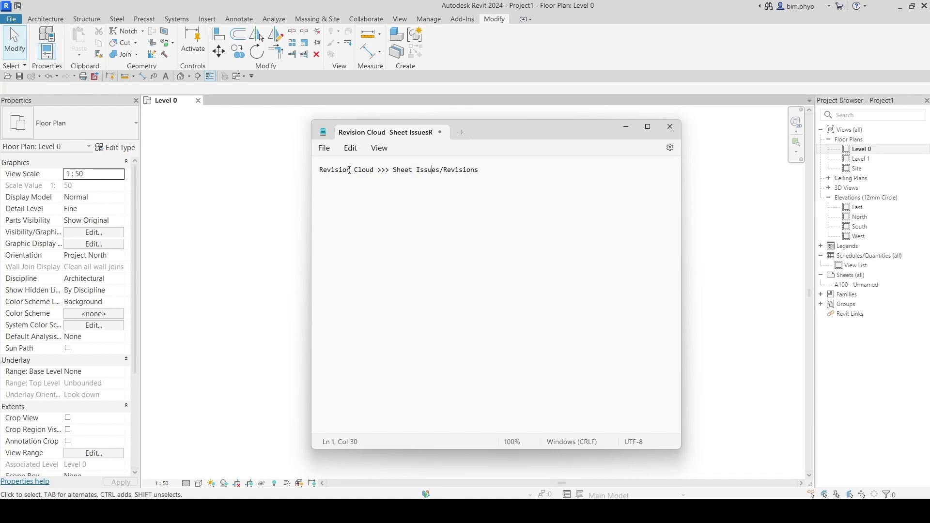
{"action": "left_click_drag", "start_coordinate": [372, 170], "coordinate": [319, 170]}
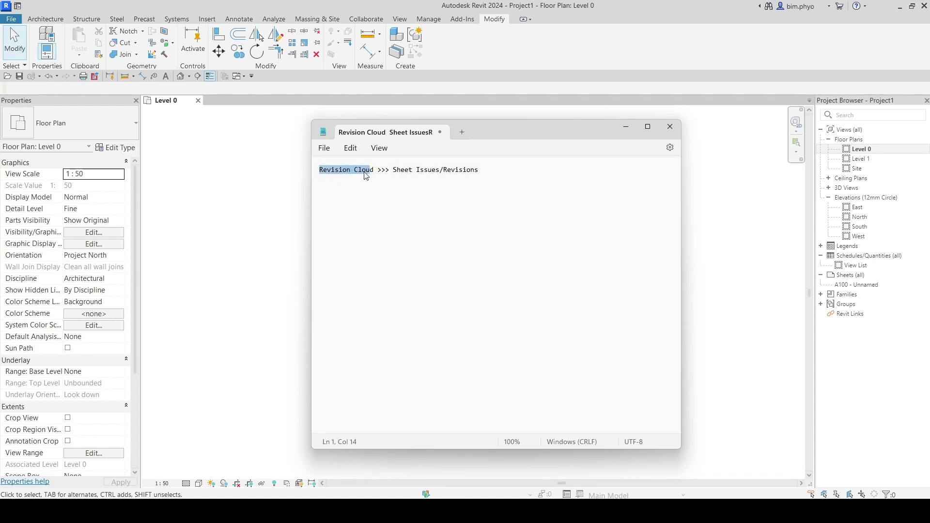
{"action": "left_click_drag", "start_coordinate": [376, 169], "coordinate": [315, 169]}
{"action": "left_click_drag", "start_coordinate": [500, 140], "coordinate": [500, 141]}
{"action": "left_click", "coordinate": [349, 170]}
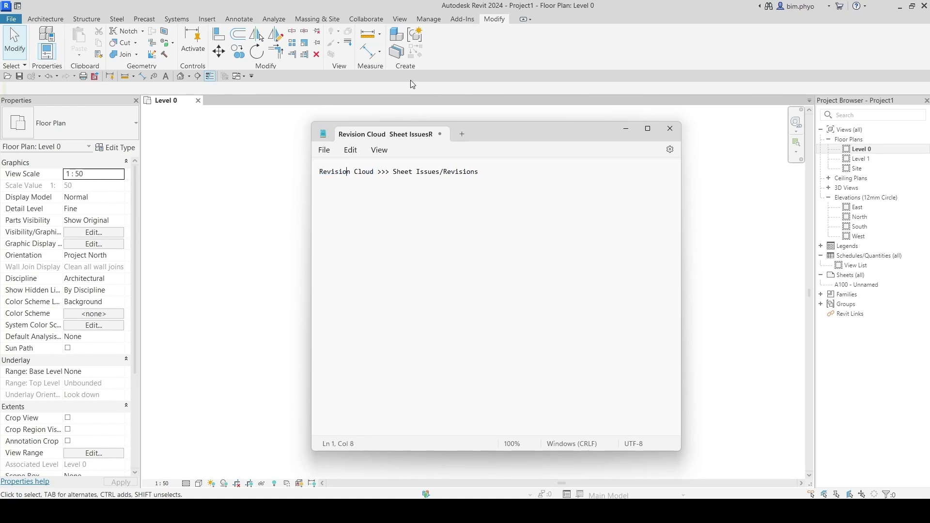
Step: Try to delete the second revision in the Sheet Issues/Revisions settings
{"action": "left_click", "coordinate": [430, 20]}
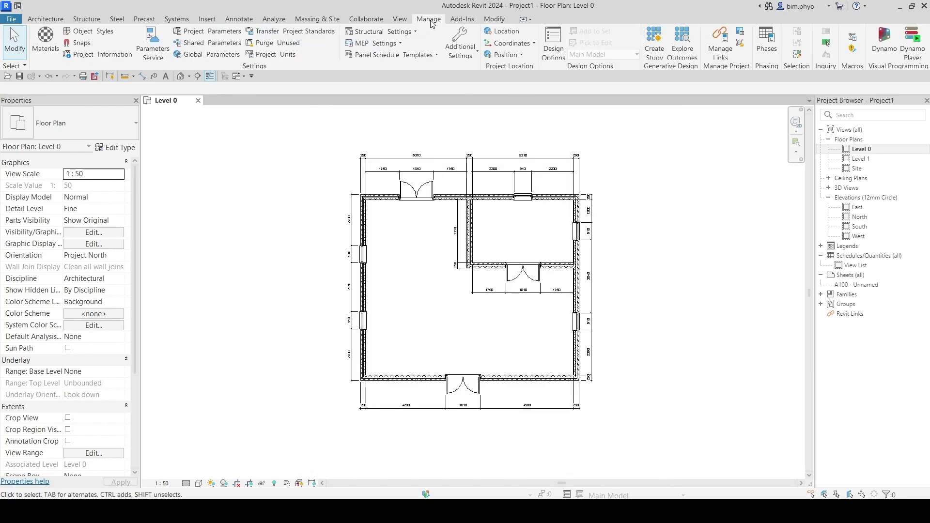
{"action": "left_click", "coordinate": [468, 52]}
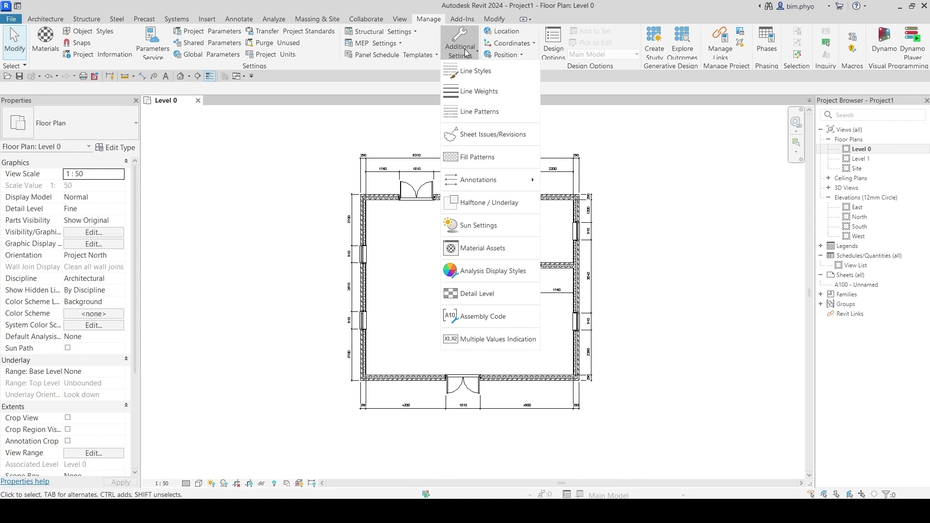
{"action": "left_click", "coordinate": [482, 135]}
{"action": "left_click", "coordinate": [280, 182]}
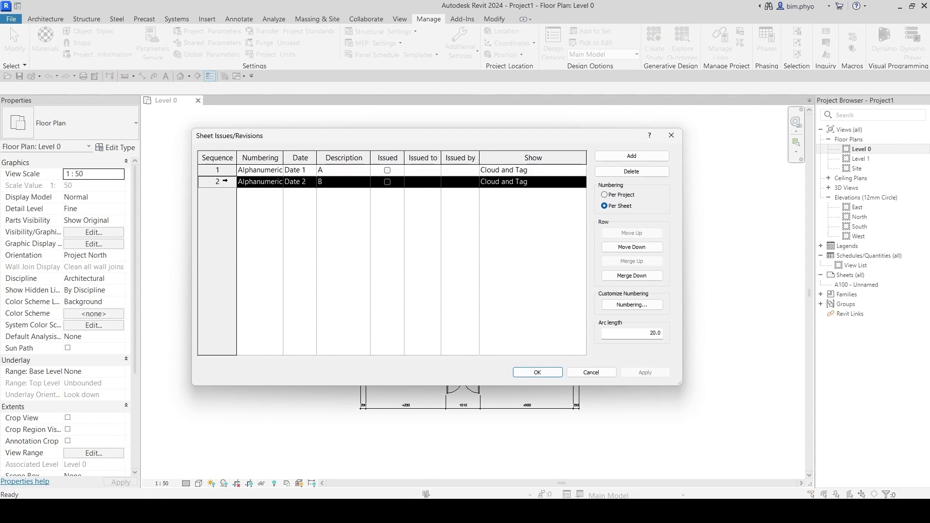
{"action": "left_click", "coordinate": [634, 172]}
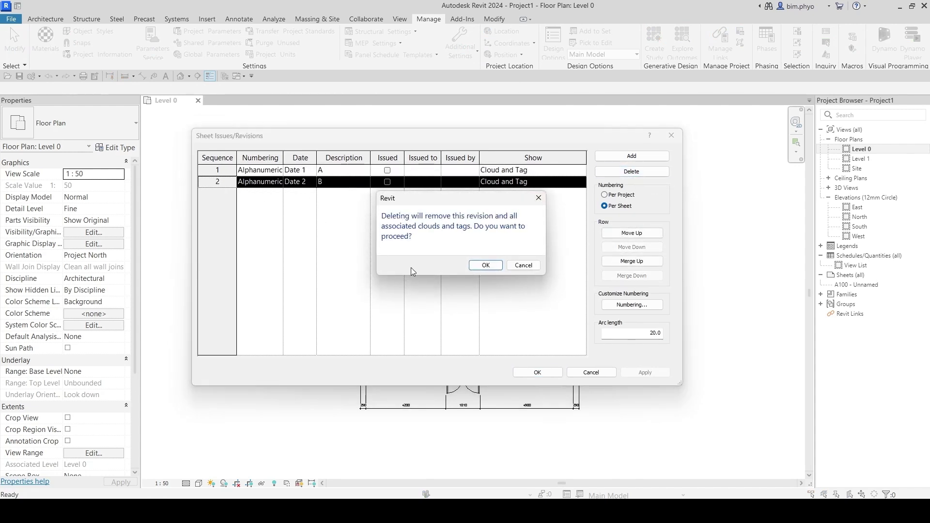
{"action": "left_click", "coordinate": [485, 265]}
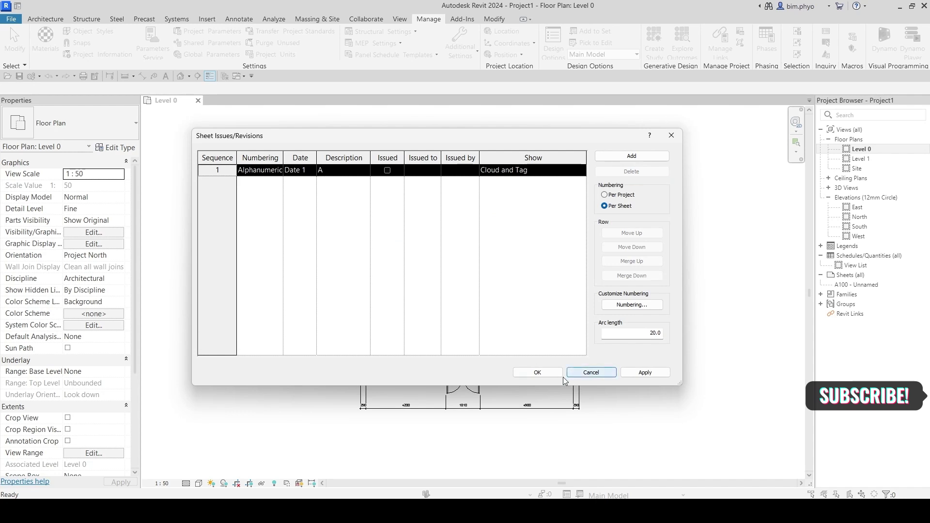
{"action": "left_click", "coordinate": [591, 372]}
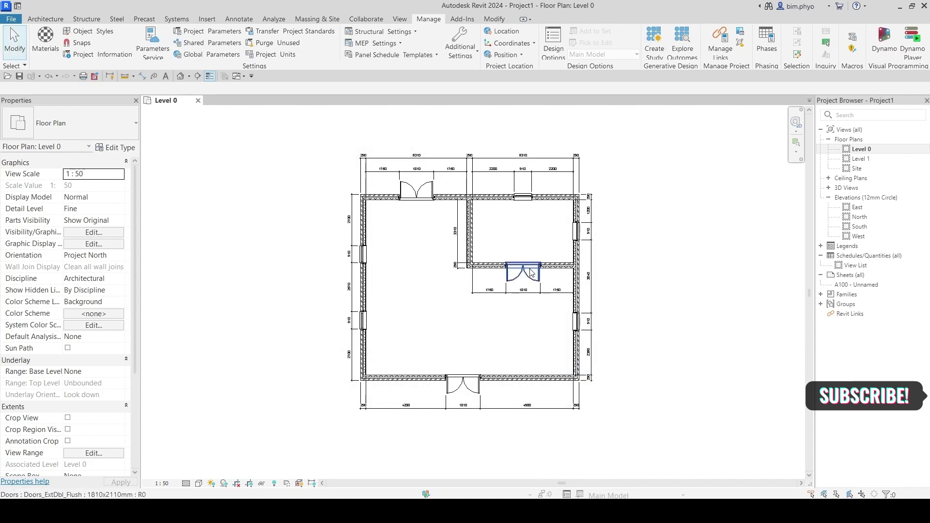
Step: Open sheet A100 and place the Level 0 floor plan in the middle of its drawing area
{"action": "scroll", "coordinate": [605, 319], "scroll_direction": "up", "scroll_amount": 3}
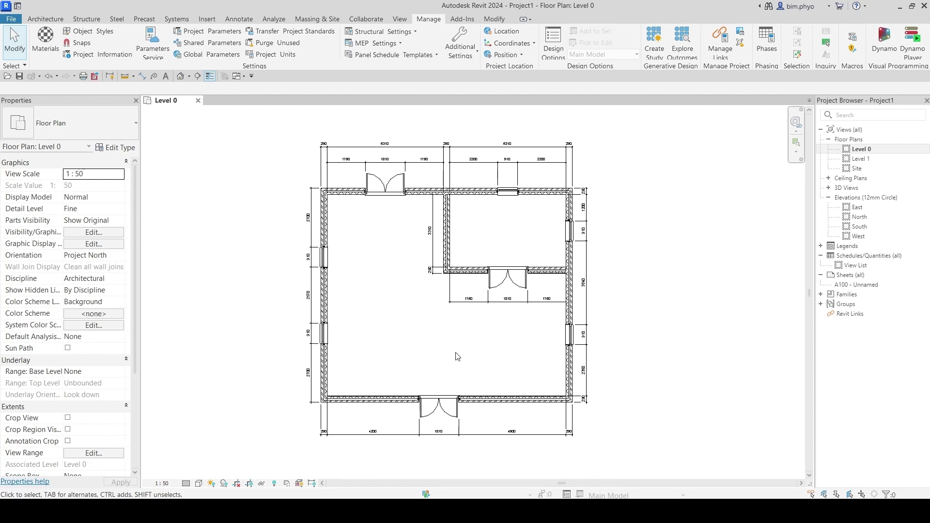
{"action": "double_click", "coordinate": [856, 284]}
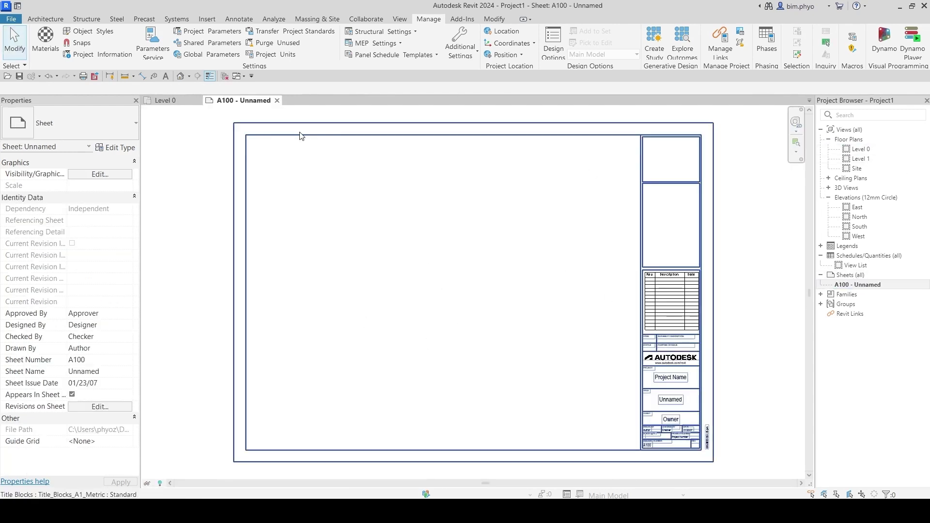
{"action": "left_click_drag", "start_coordinate": [860, 148], "coordinate": [421, 271]}
{"action": "left_click", "coordinate": [428, 282]}
Step: Shorten the Level 0 viewport's title line and move the title to beneath the centre of the plan
{"action": "scroll", "coordinate": [431, 395], "scroll_direction": "up", "scroll_amount": 4}
{"action": "left_click_drag", "start_coordinate": [621, 321], "coordinate": [278, 338]}
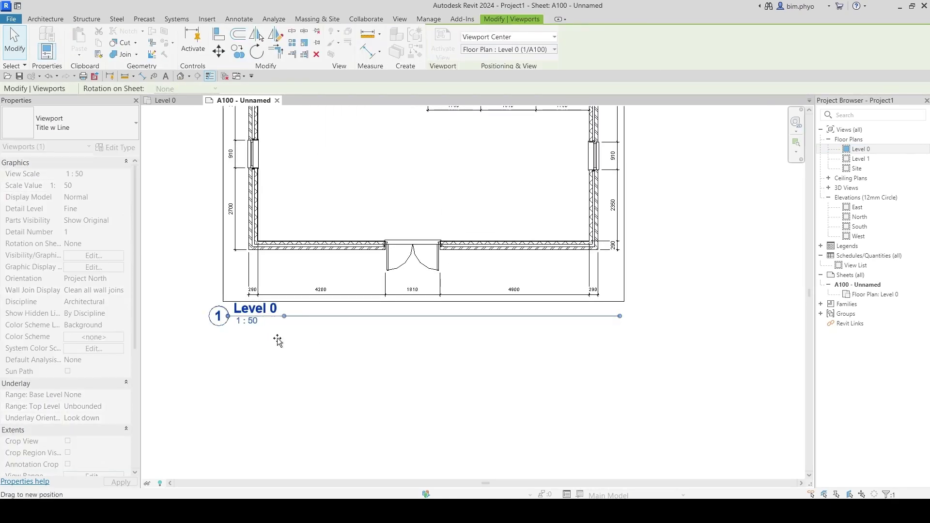
{"action": "left_click", "coordinate": [257, 355]}
{"action": "left_click_drag", "start_coordinate": [247, 307], "coordinate": [426, 322]}
Step: Examine the REV field and the revision schedule in the title block of sheet A100
{"action": "scroll", "coordinate": [426, 339], "scroll_direction": "down", "scroll_amount": 3}
{"action": "scroll", "coordinate": [697, 420], "scroll_direction": "up", "scroll_amount": 4}
{"action": "scroll", "coordinate": [698, 419], "scroll_direction": "up", "scroll_amount": 5}
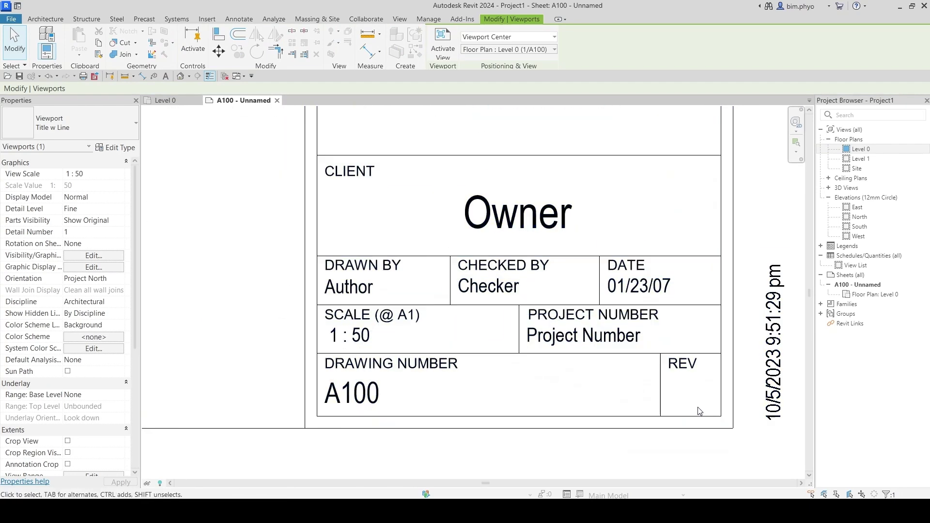
{"action": "left_click", "coordinate": [675, 390]}
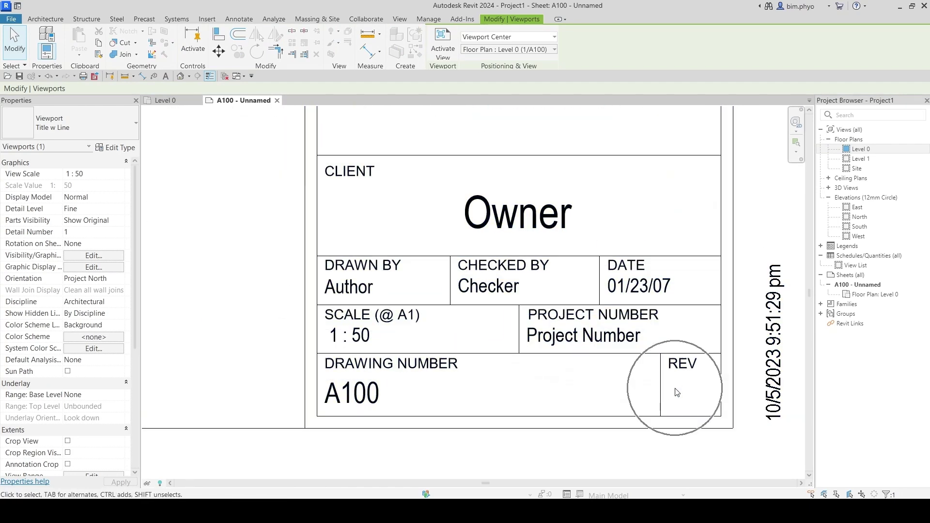
{"action": "scroll", "coordinate": [676, 392], "scroll_direction": "down", "scroll_amount": 6}
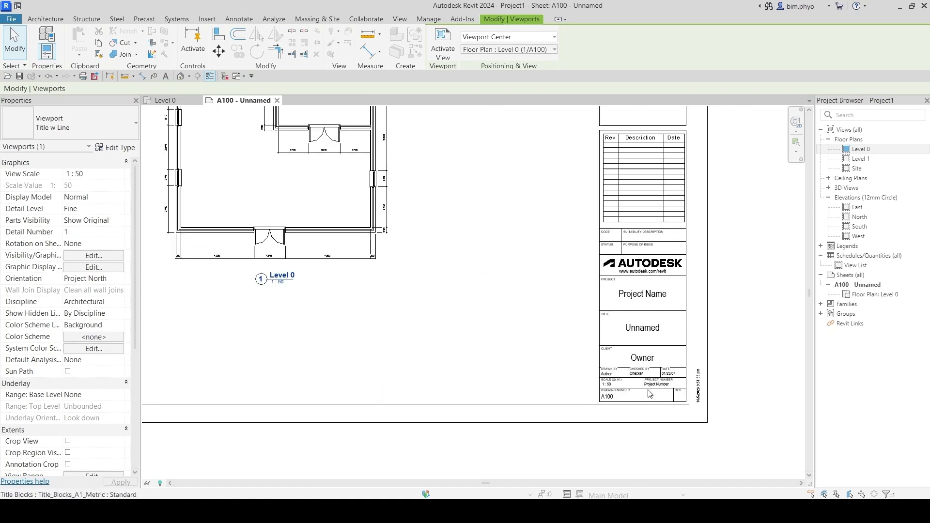
{"action": "scroll", "coordinate": [537, 357], "scroll_direction": "down", "scroll_amount": 2}
{"action": "middle_click_drag", "start_coordinate": [538, 356], "coordinate": [551, 370]}
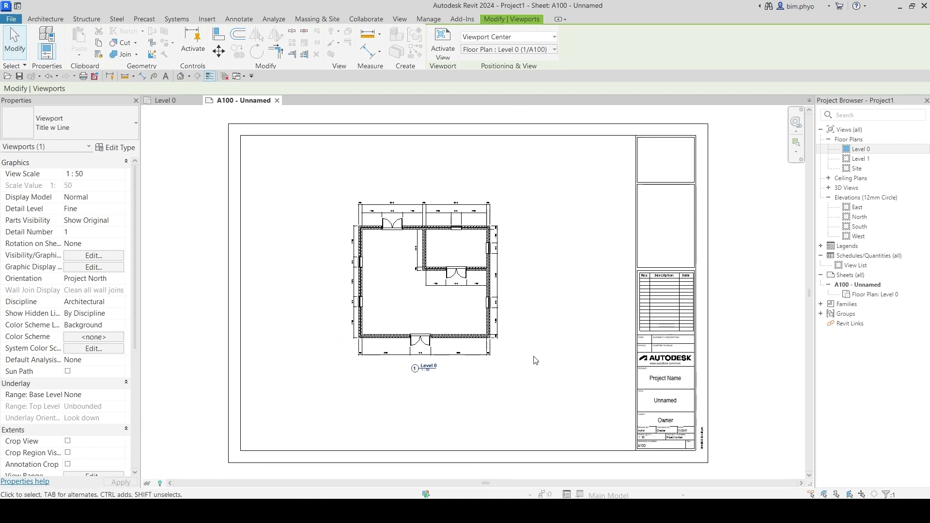
Step: Examine the window positions and dimensions along the plan's west wall on sheet A100
{"action": "scroll", "coordinate": [349, 240], "scroll_direction": "up", "scroll_amount": 5}
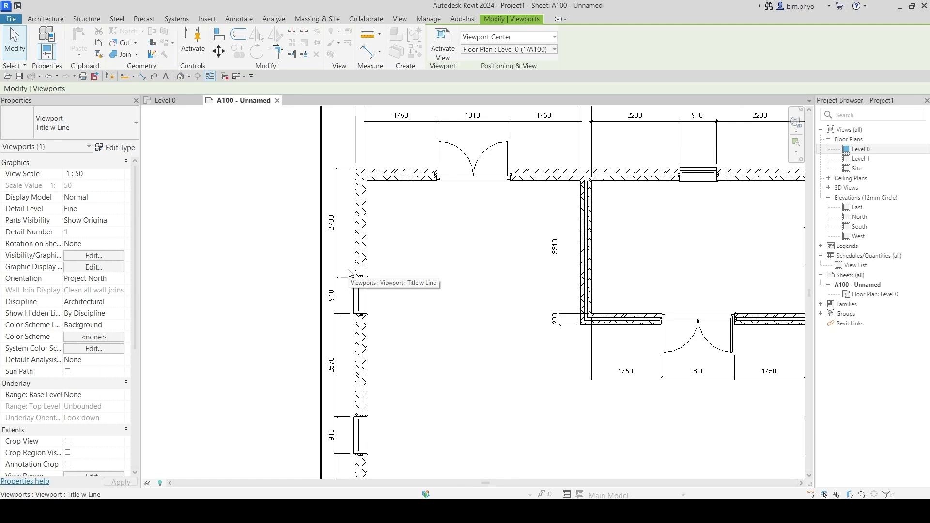
{"action": "middle_click_drag", "start_coordinate": [398, 288], "coordinate": [365, 288]}
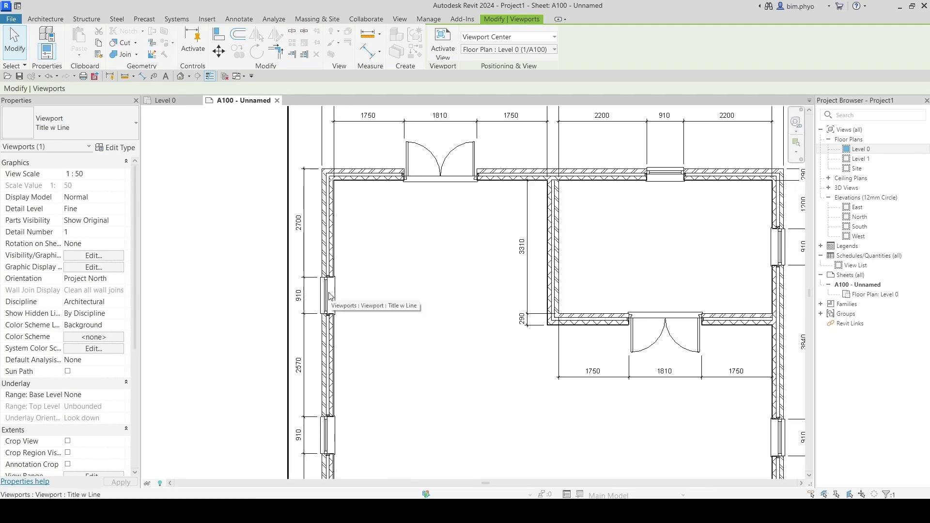
{"action": "scroll", "coordinate": [298, 222], "scroll_direction": "up", "scroll_amount": 3}
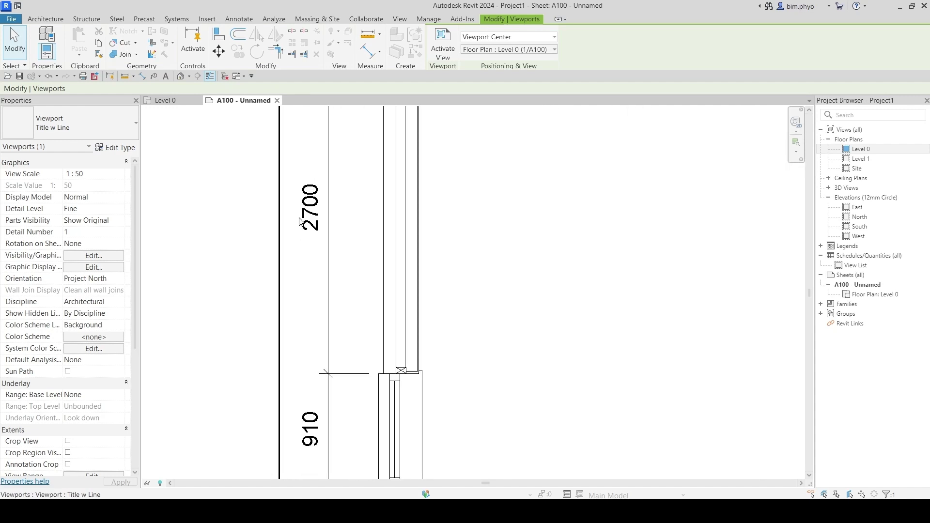
{"action": "scroll", "coordinate": [366, 363], "scroll_direction": "down", "scroll_amount": 2}
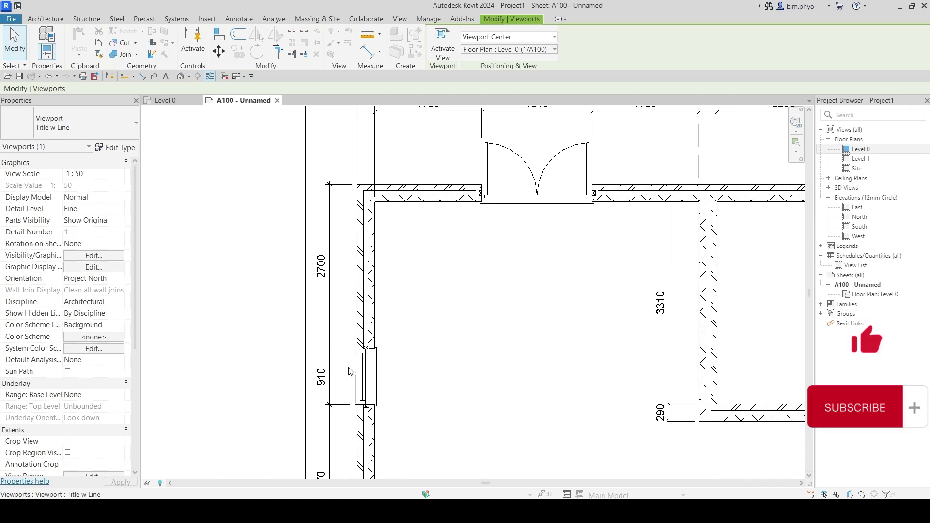
{"action": "scroll", "coordinate": [352, 366], "scroll_direction": "down", "scroll_amount": 3}
{"action": "middle_click_drag", "start_coordinate": [366, 145], "coordinate": [324, 61]}
{"action": "scroll", "coordinate": [338, 277], "scroll_direction": "up", "scroll_amount": 3}
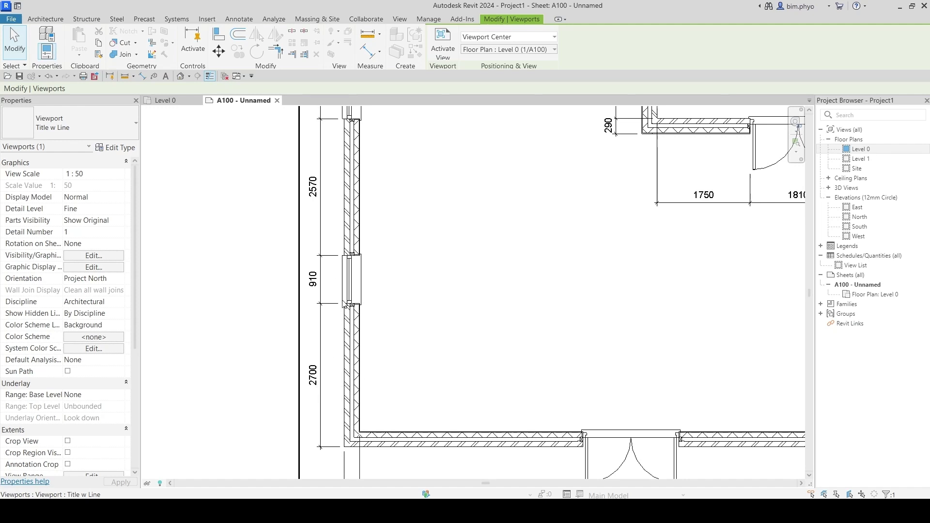
{"action": "scroll", "coordinate": [346, 304], "scroll_direction": "down", "scroll_amount": 6}
Step: In the Level 0 floor plan, set the lower west-wall window's distance from the bottom corner to 2500 mm
{"action": "left_click", "coordinate": [165, 101]}
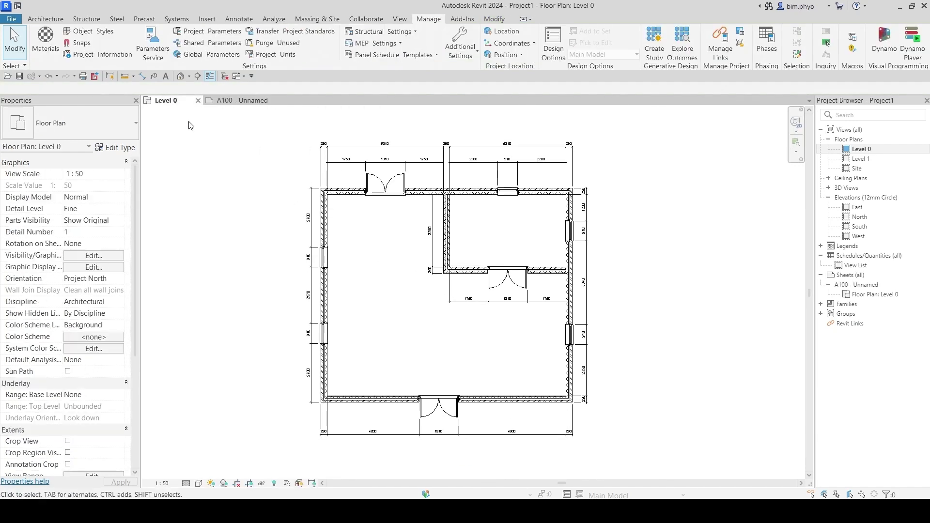
{"action": "scroll", "coordinate": [395, 325], "scroll_direction": "down", "scroll_amount": 2}
{"action": "scroll", "coordinate": [395, 325], "scroll_direction": "up", "scroll_amount": 4}
{"action": "middle_click_drag", "start_coordinate": [395, 325], "coordinate": [389, 332]}
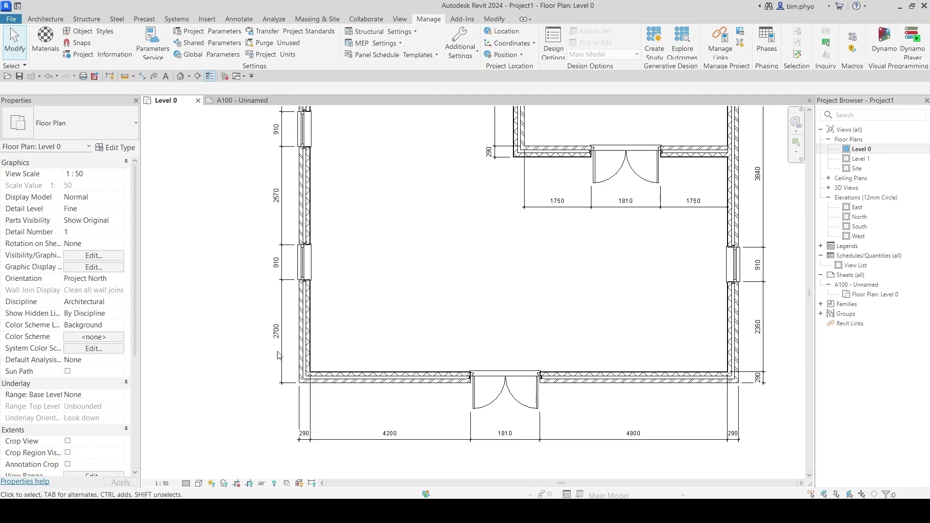
{"action": "left_click", "coordinate": [304, 261]}
{"action": "left_click", "coordinate": [276, 331]}
{"action": "type", "text": "2.5"}
{"action": "key", "text": "Return"}
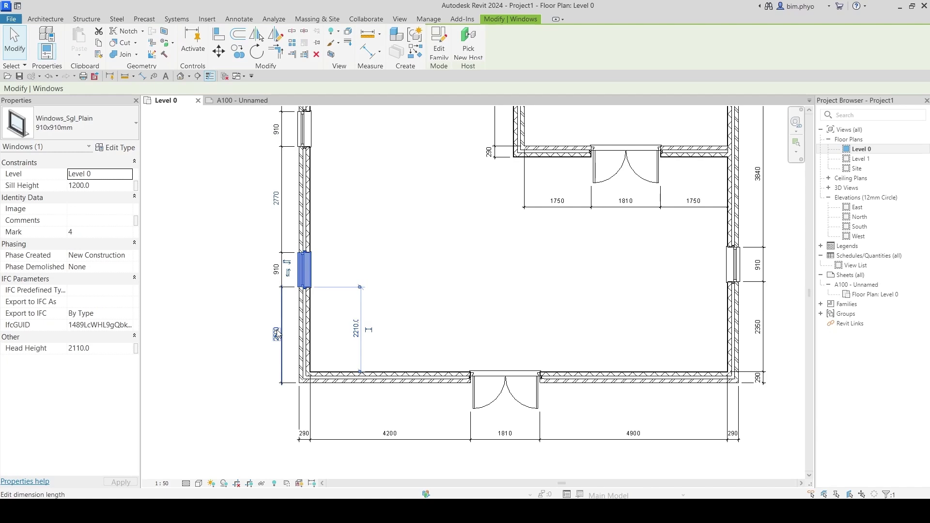
Step: Set the upper west-wall window's distance from the top corner to 2500 mm
{"action": "middle_click_drag", "start_coordinate": [371, 235], "coordinate": [346, 399]}
{"action": "left_click", "coordinate": [279, 320]}
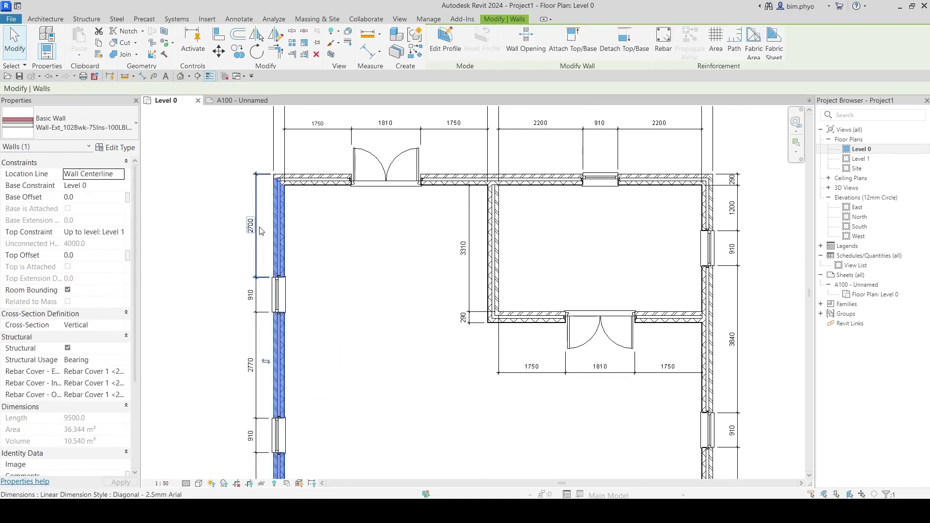
{"action": "left_click", "coordinate": [256, 225]}
{"action": "key", "text": "Escape"}
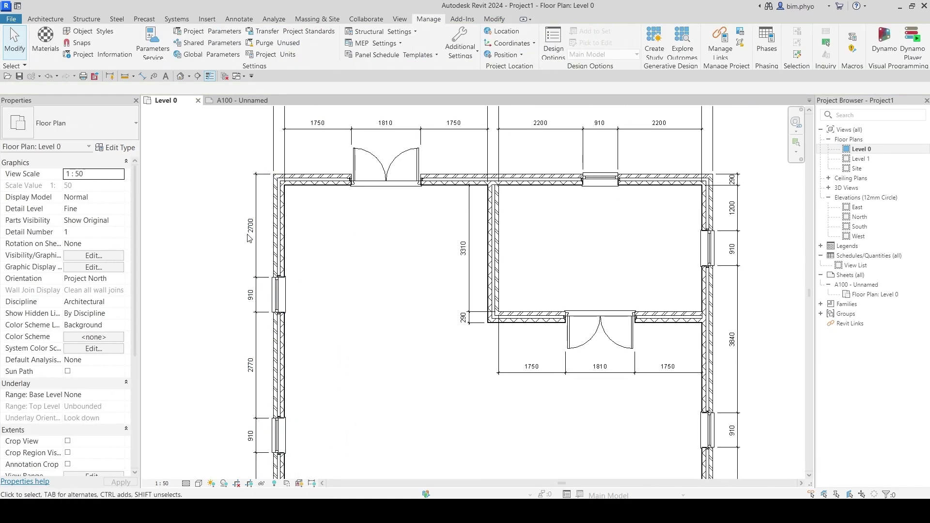
{"action": "left_click", "coordinate": [279, 294]}
{"action": "left_click", "coordinate": [244, 224]}
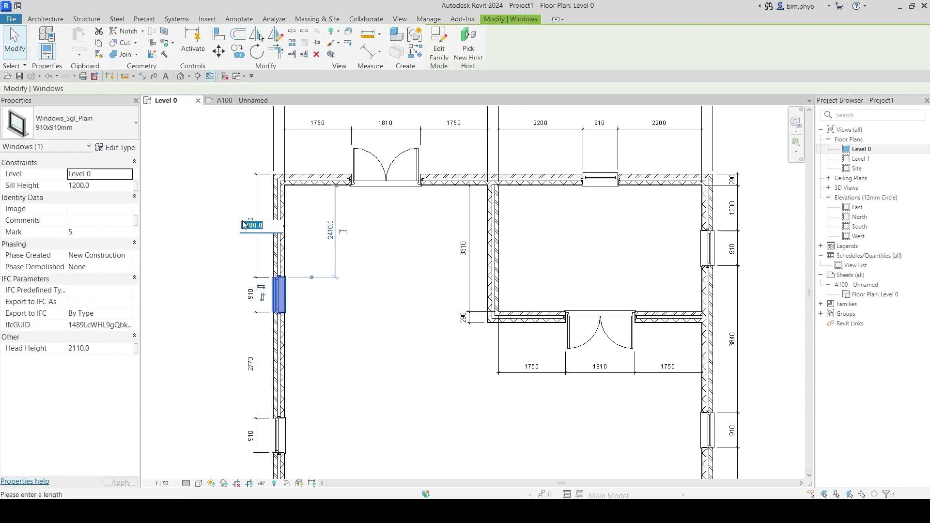
{"action": "type", "text": "2500"}
{"action": "key", "text": "Return"}
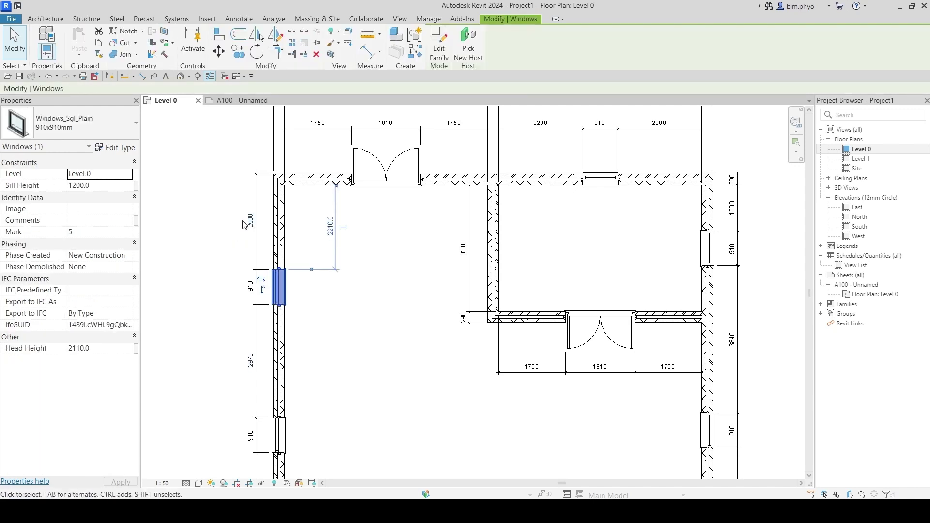
{"action": "left_click", "coordinate": [190, 231]}
Step: Return to sheet A100 and check the relocated windows in the placed Level 0 plan
{"action": "scroll", "coordinate": [255, 271], "scroll_direction": "down", "scroll_amount": 3}
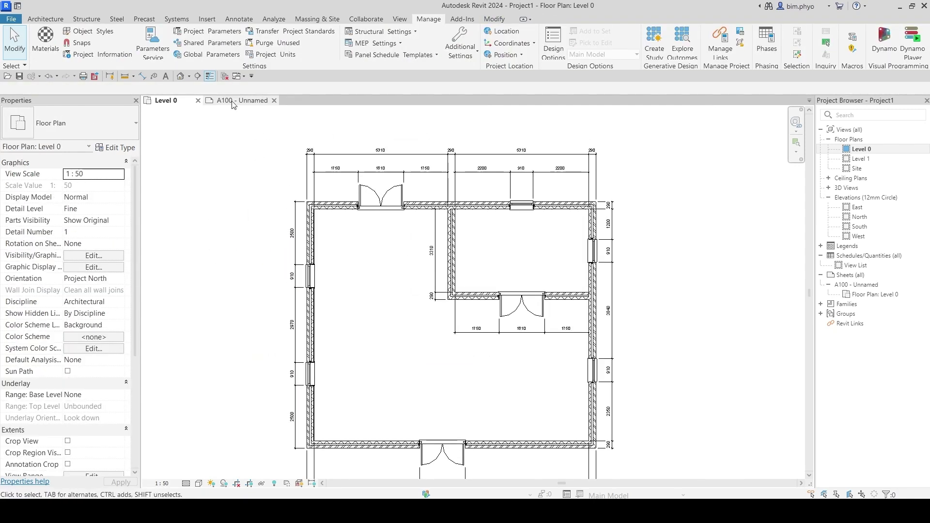
{"action": "left_click", "coordinate": [242, 100]}
{"action": "scroll", "coordinate": [413, 317], "scroll_direction": "up", "scroll_amount": 5}
{"action": "middle_click_drag", "start_coordinate": [407, 310], "coordinate": [413, 316]}
{"action": "scroll", "coordinate": [414, 316], "scroll_direction": "down", "scroll_amount": 3}
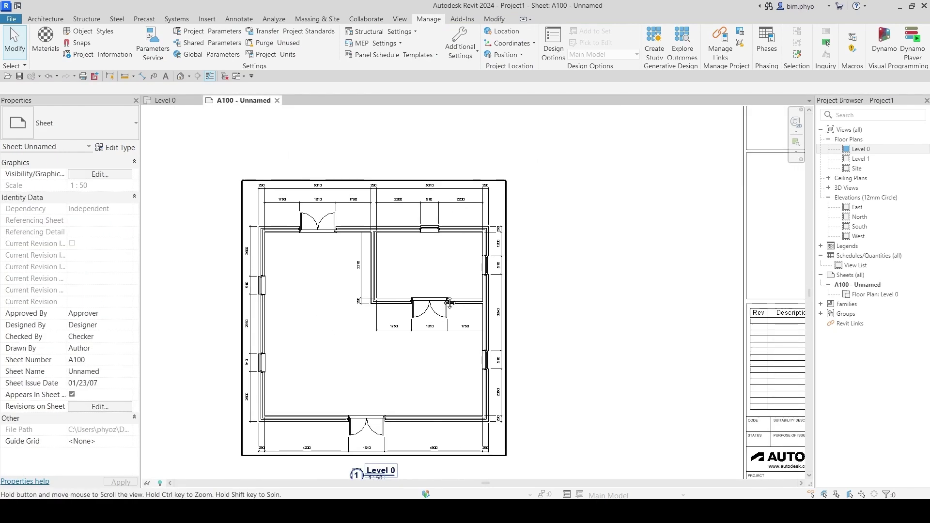
{"action": "scroll", "coordinate": [429, 247], "scroll_direction": "down", "scroll_amount": 1}
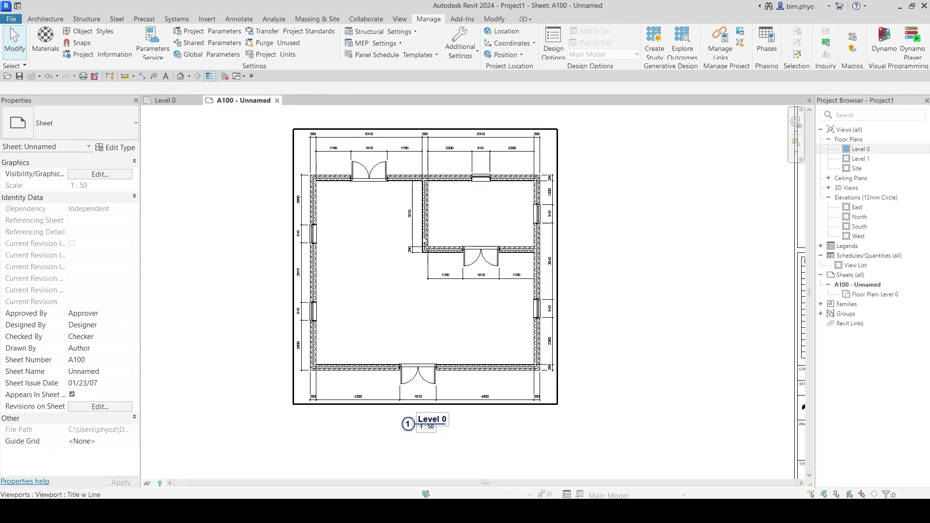
Step: Open the project's Sheet Issues/Revisions settings and delete the second revision, described as B
{"action": "scroll", "coordinate": [423, 233], "scroll_direction": "down", "scroll_amount": 3}
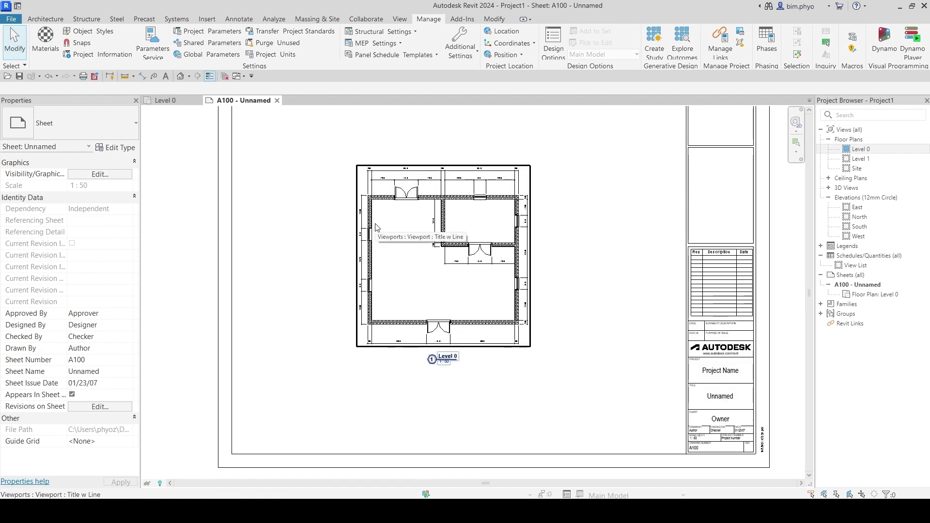
{"action": "left_click", "coordinate": [471, 53]}
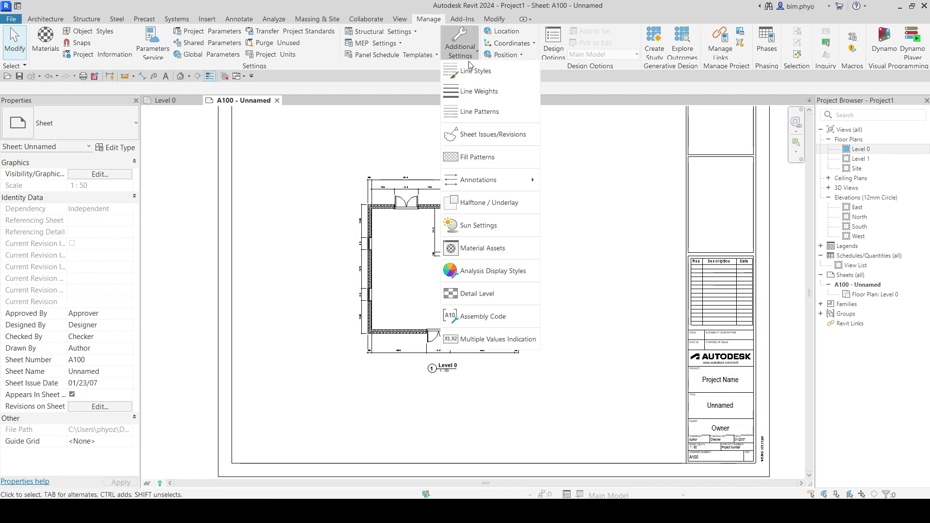
{"action": "left_click", "coordinate": [478, 141]}
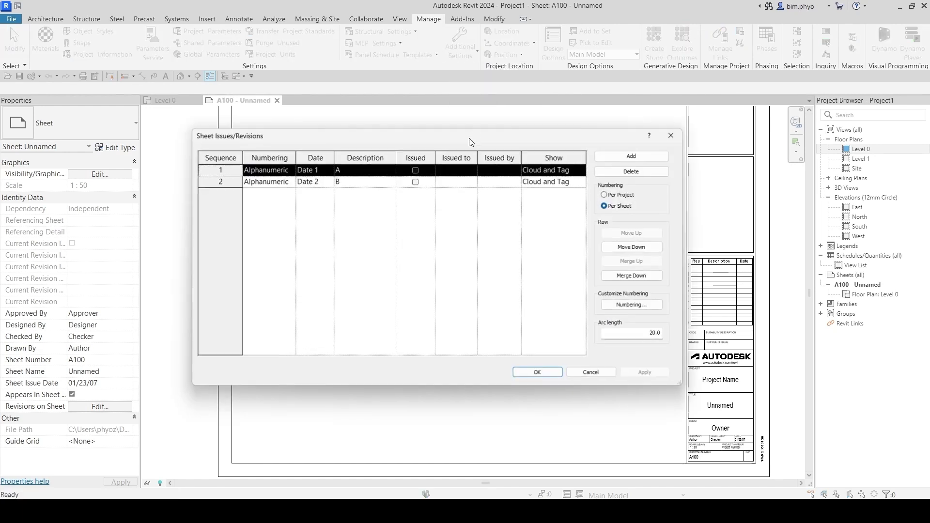
{"action": "left_click", "coordinate": [220, 181]}
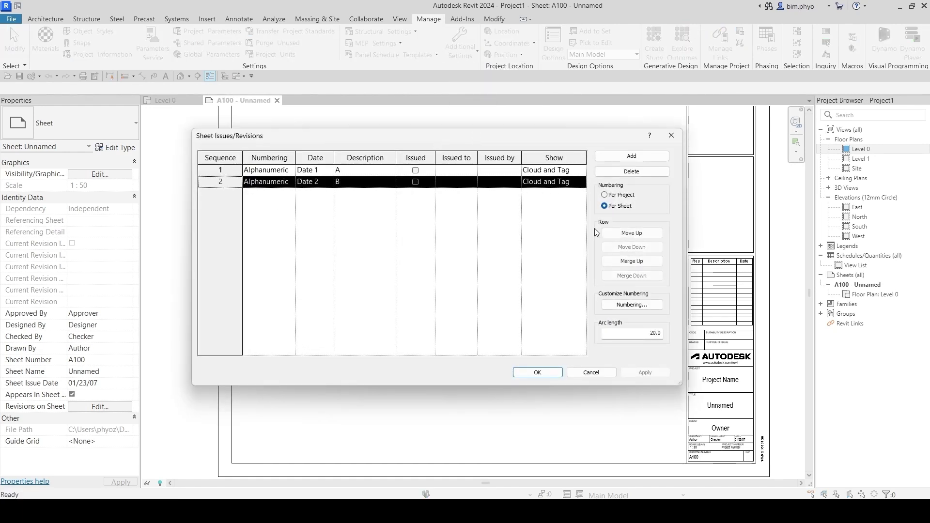
{"action": "left_click", "coordinate": [631, 171]}
{"action": "left_click", "coordinate": [479, 268]}
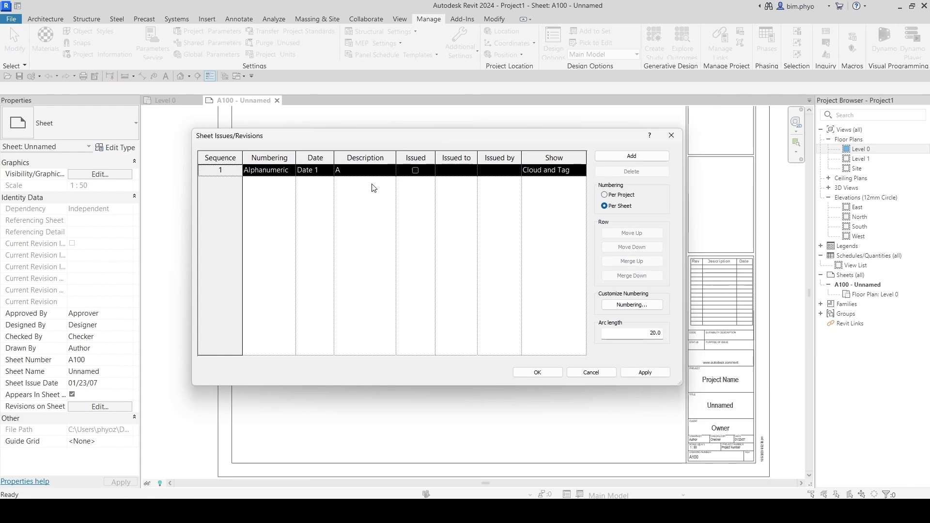
Step: Add a trial second revision row and delete it again
{"action": "left_click", "coordinate": [291, 170]}
{"action": "left_click", "coordinate": [291, 170]}
{"action": "left_click", "coordinate": [637, 158]}
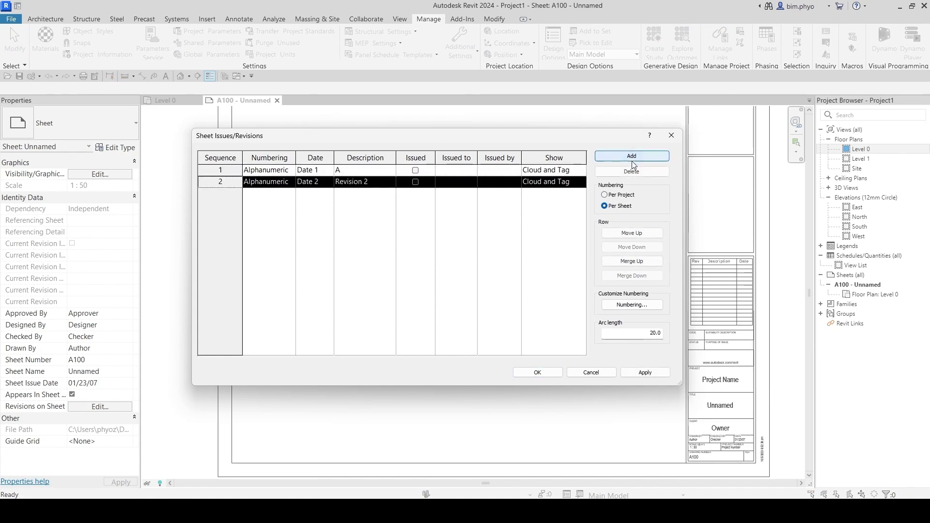
{"action": "left_click", "coordinate": [651, 171]}
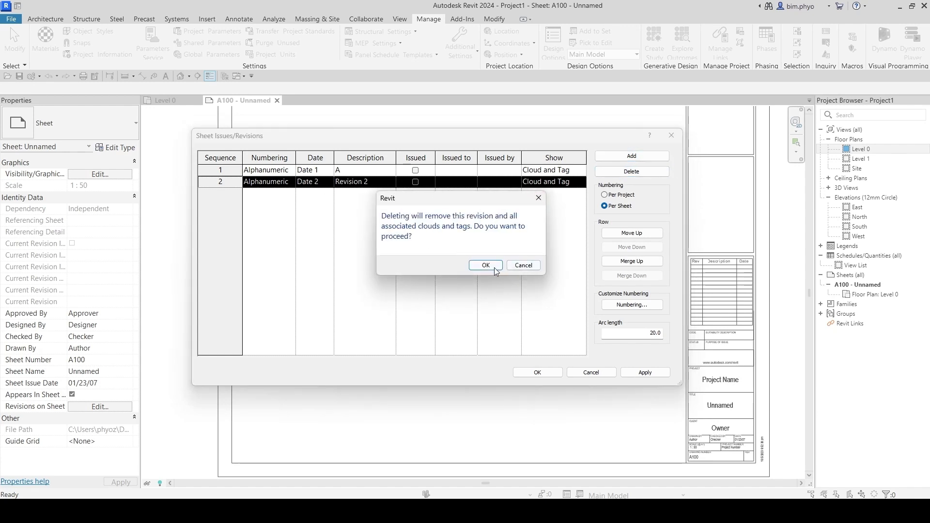
{"action": "left_click", "coordinate": [524, 265]}
Step: Keep the first revision's numbering as Alphanumeric, set its date to 01.05.2023 and widen the Date column
{"action": "left_click", "coordinate": [226, 172]}
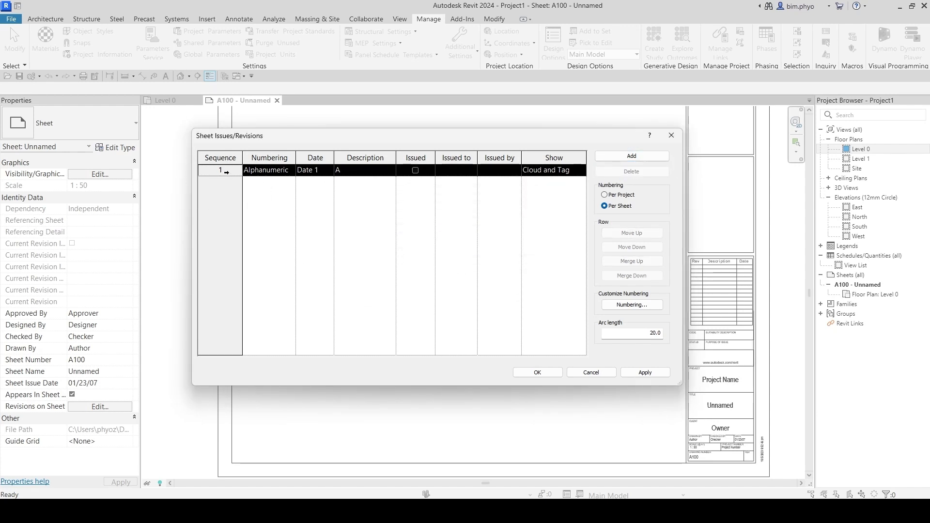
{"action": "left_click", "coordinate": [225, 172]}
{"action": "left_click", "coordinate": [272, 175]}
{"action": "left_click", "coordinate": [266, 172]}
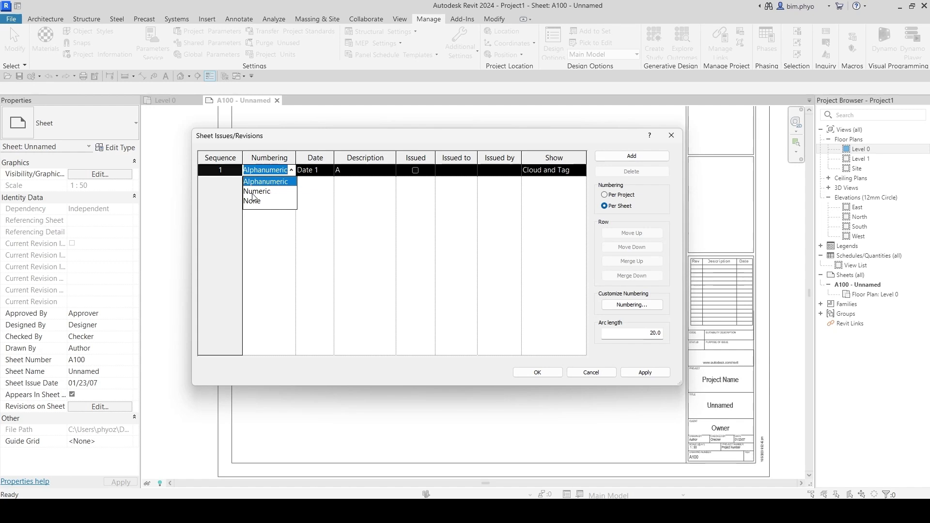
{"action": "left_click", "coordinate": [280, 183]}
{"action": "left_click", "coordinate": [296, 177]}
{"action": "left_click", "coordinate": [321, 171]}
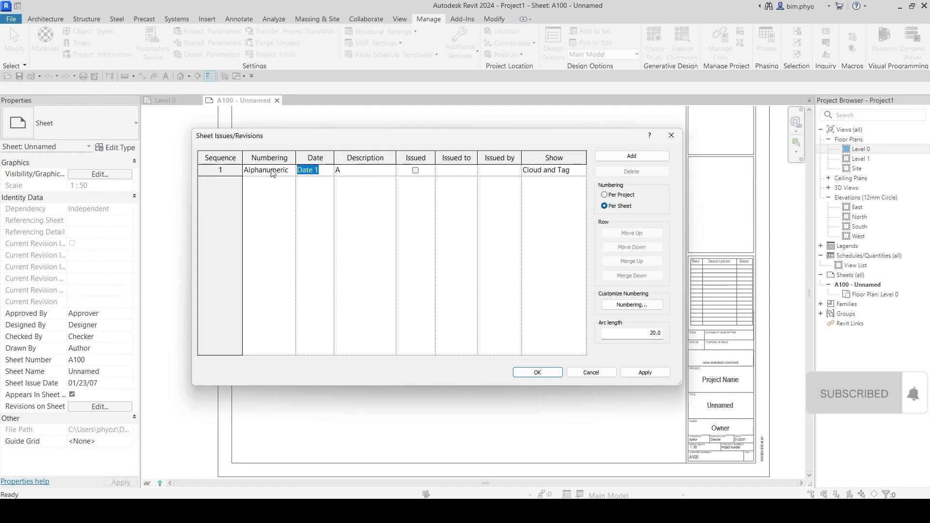
{"action": "type", "text": "01.05.32023"}
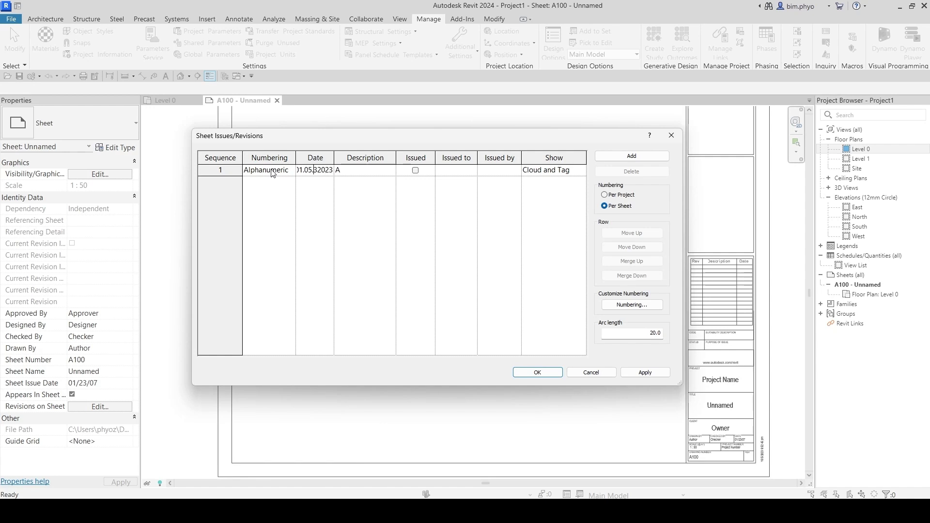
{"action": "left_click", "coordinate": [309, 194]}
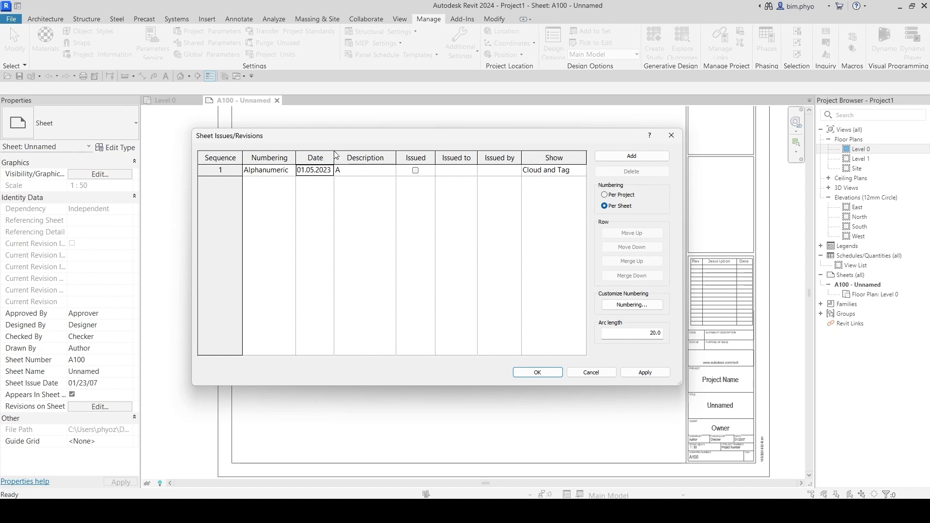
{"action": "left_click_drag", "start_coordinate": [336, 153], "coordinate": [347, 154]}
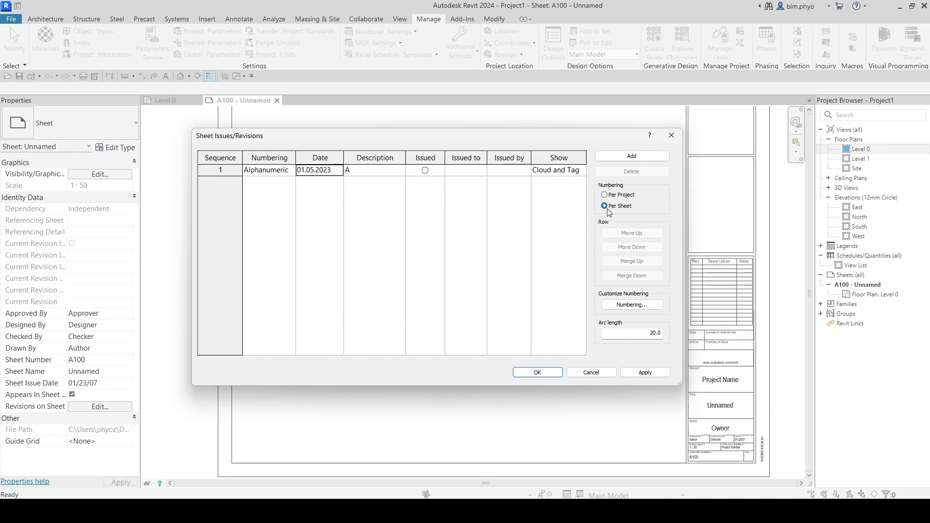
Step: Look over the custom numbering sequences, and add a second revision dated 10.05.2023 with the description B
{"action": "left_click", "coordinate": [627, 305]}
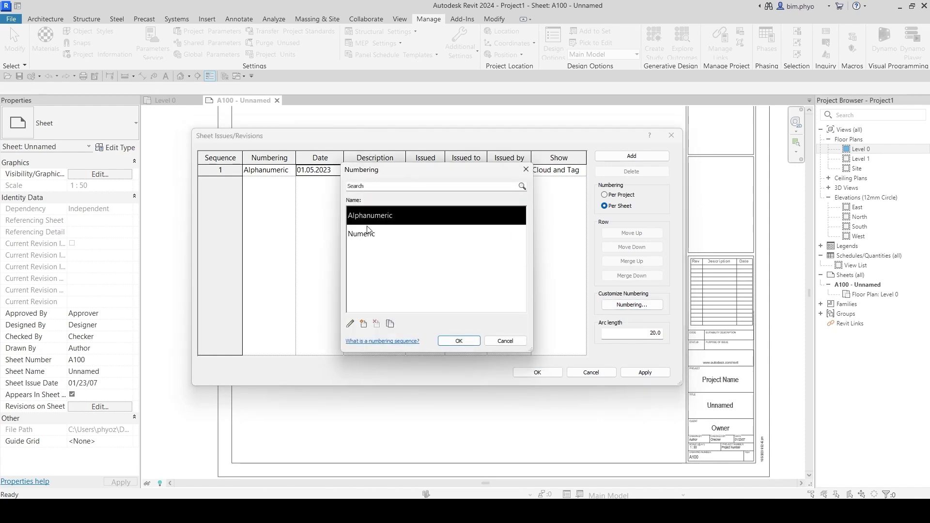
{"action": "left_click", "coordinate": [525, 169]}
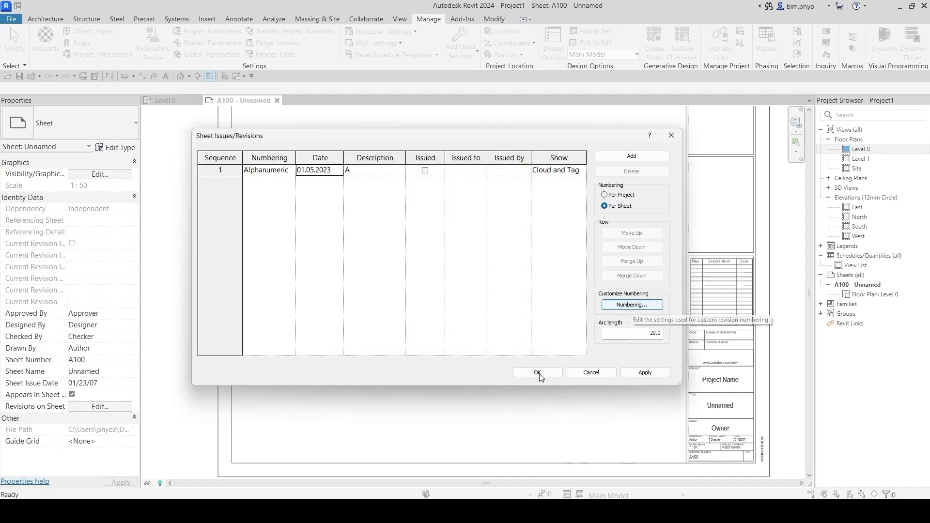
{"action": "left_click", "coordinate": [378, 170]}
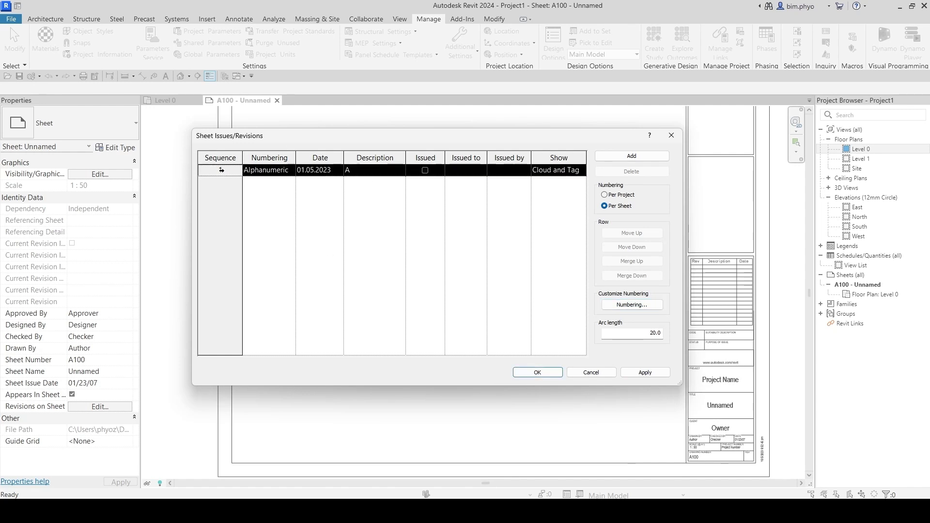
{"action": "left_click", "coordinate": [632, 155]}
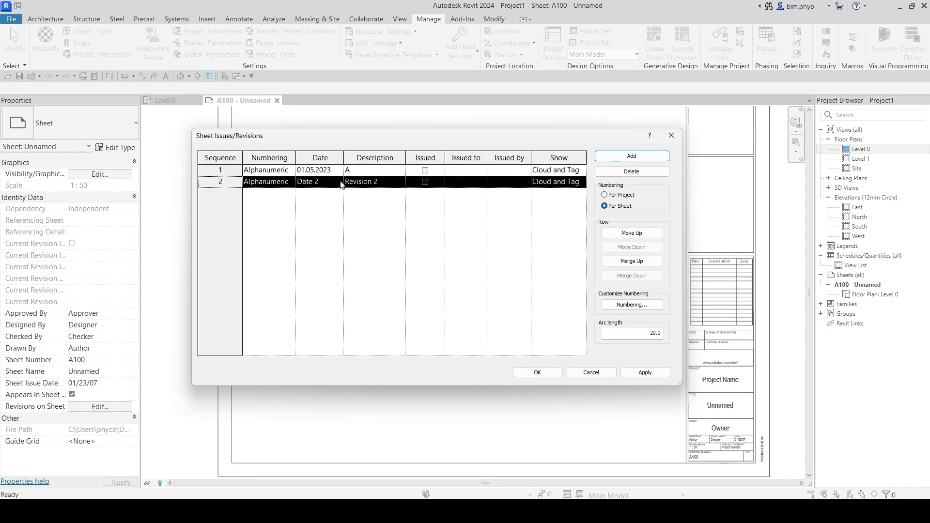
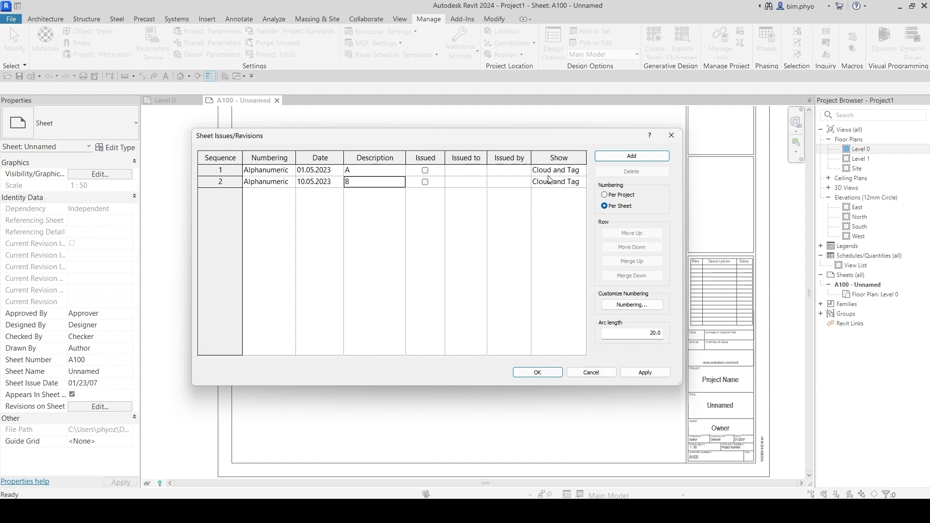
{"action": "left_click", "coordinate": [539, 372]}
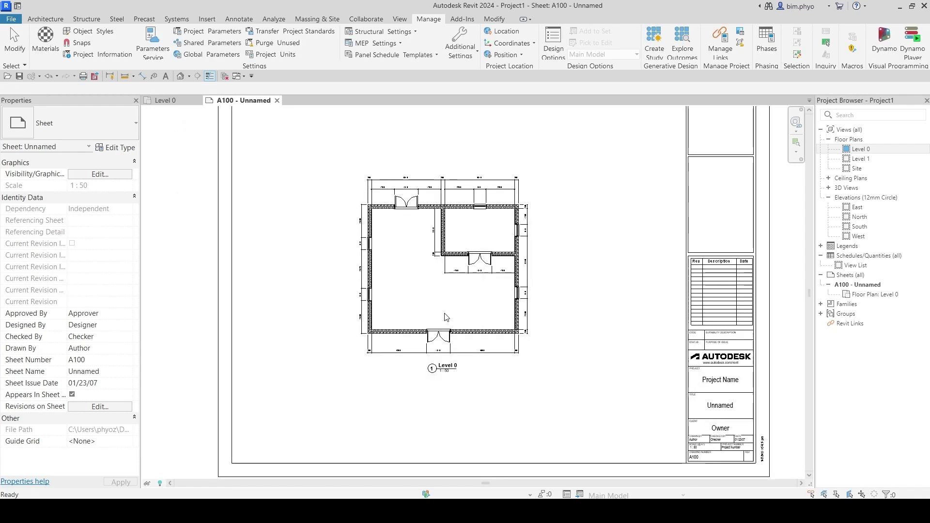
{"action": "scroll", "coordinate": [449, 315], "scroll_direction": "down", "scroll_amount": 3}
{"action": "scroll", "coordinate": [450, 315], "scroll_direction": "up", "scroll_amount": 3}
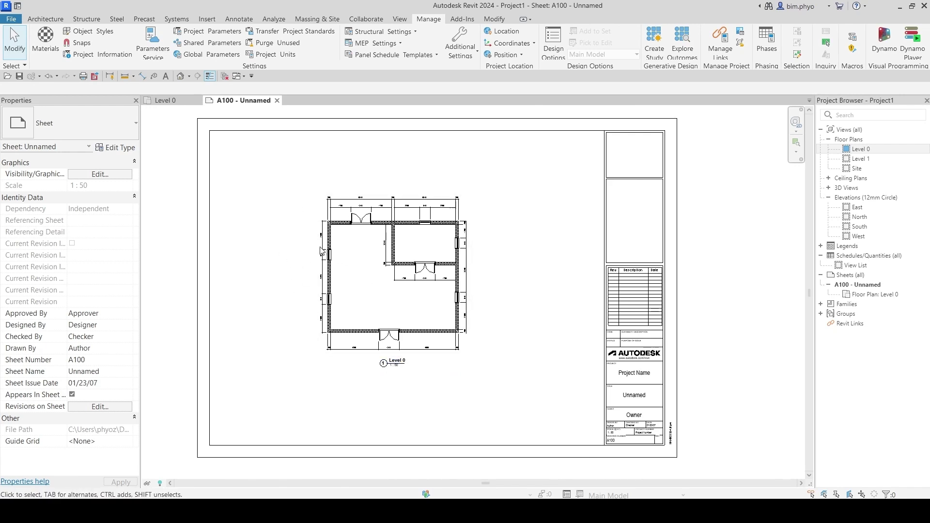
{"action": "left_click", "coordinate": [234, 20]}
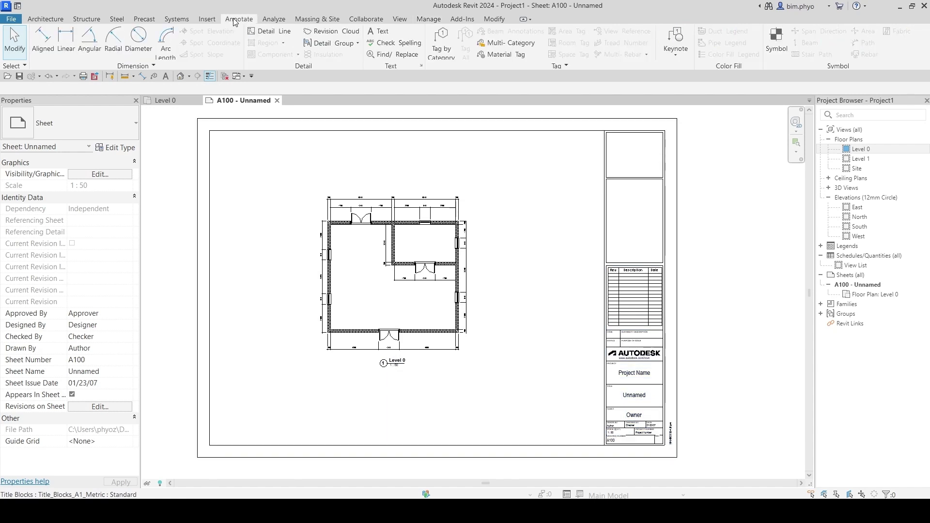
{"action": "left_click", "coordinate": [333, 38]}
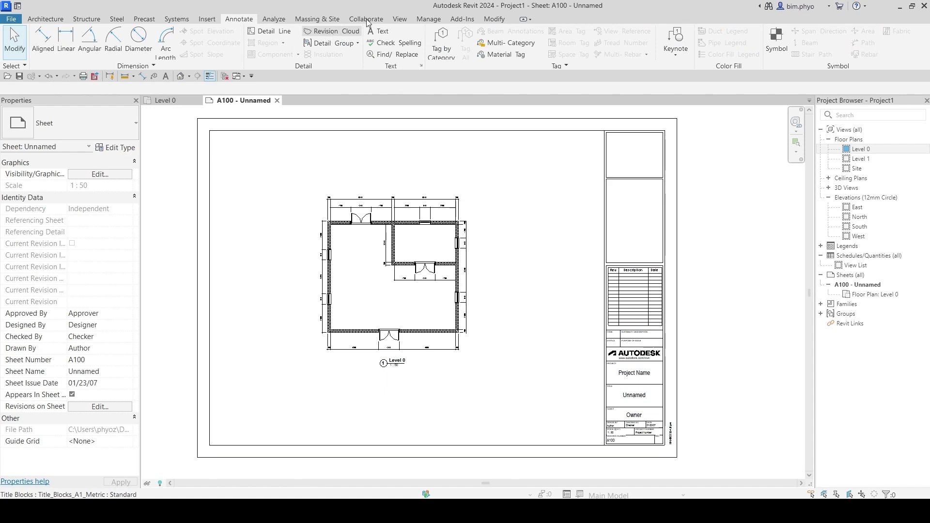
Step: Add a third sheet revision dated 15.05.2023 with the description C and accept the revision list
{"action": "left_click", "coordinate": [428, 19]}
{"action": "left_click", "coordinate": [460, 51]}
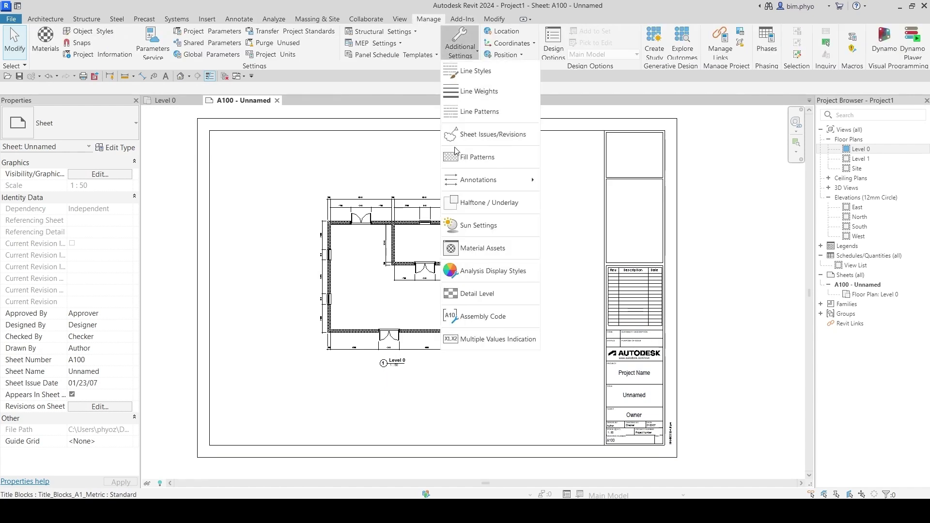
{"action": "left_click", "coordinate": [474, 133]}
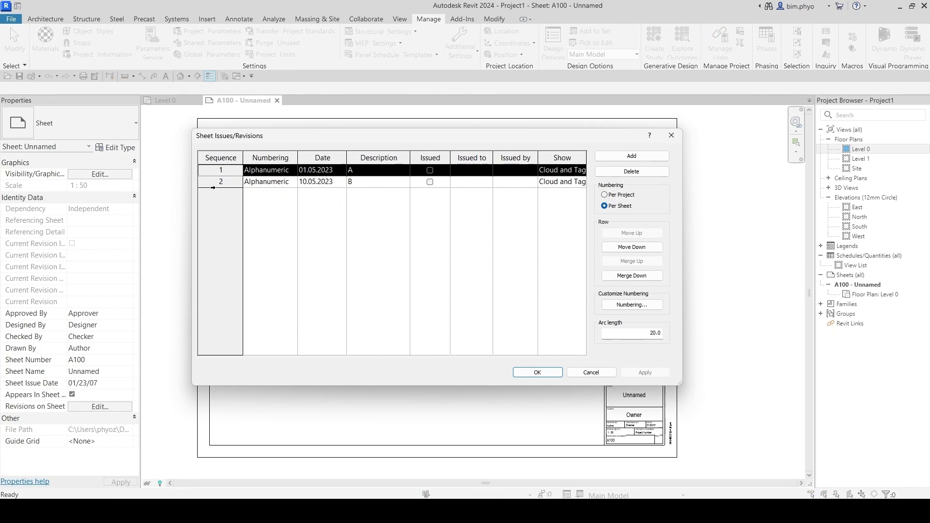
{"action": "left_click", "coordinate": [256, 183]}
{"action": "left_click", "coordinate": [631, 155]}
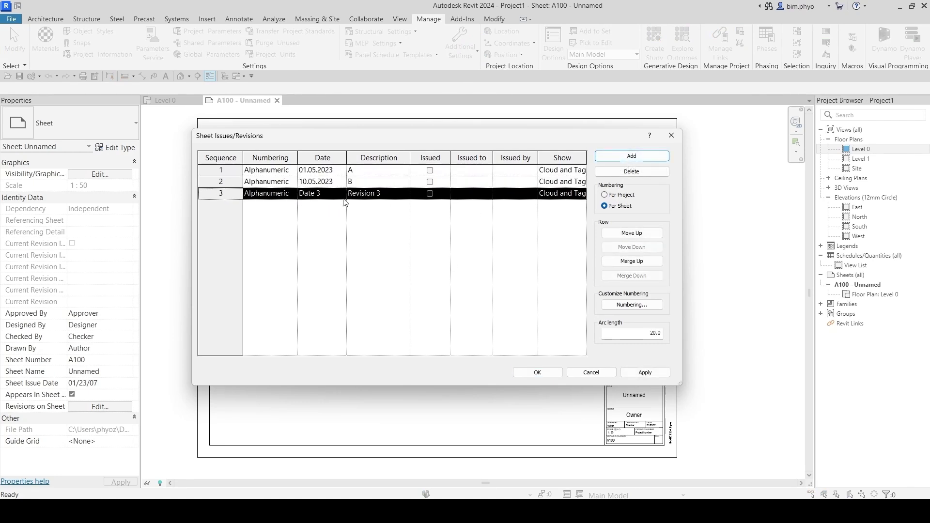
{"action": "left_click", "coordinate": [328, 194]}
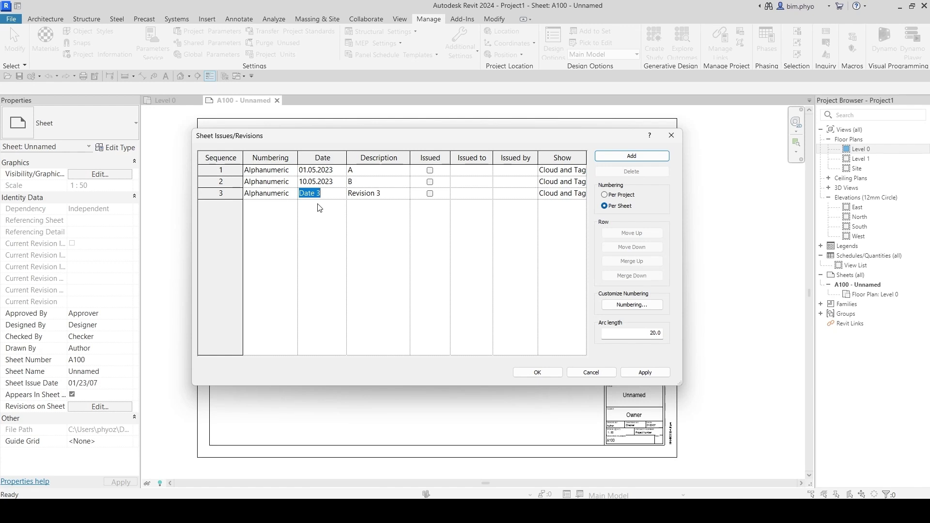
{"action": "type", "text": "15.05.2023"}
{"action": "left_click", "coordinate": [388, 193]}
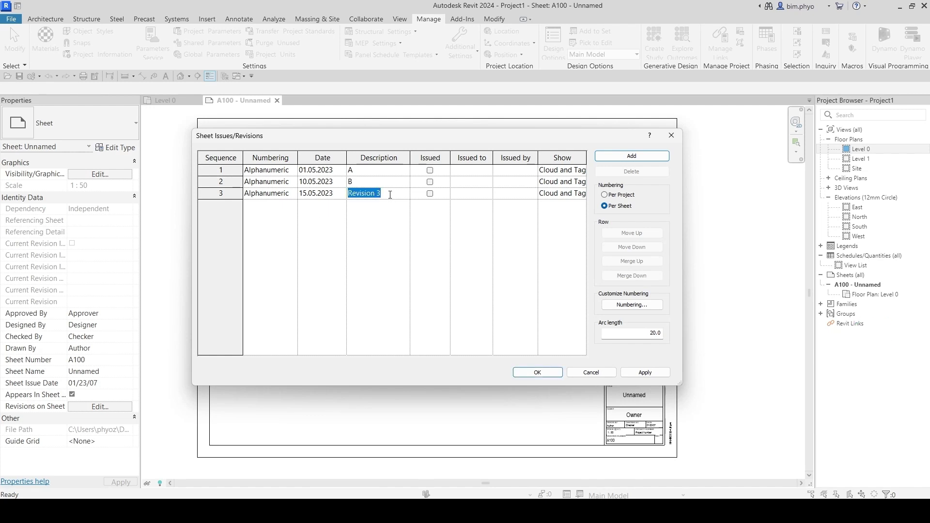
{"action": "type", "text": "c"}
{"action": "key", "text": "BackSpace"}
{"action": "left_click", "coordinate": [535, 372]}
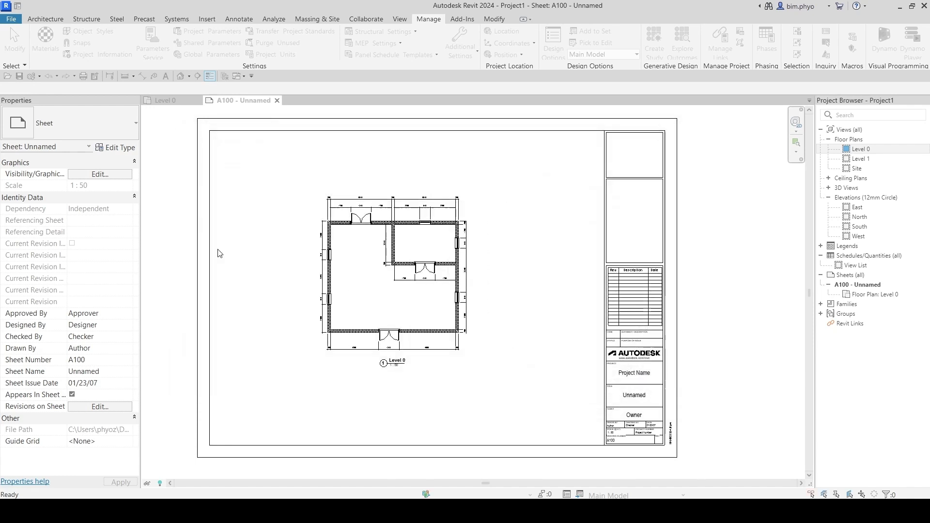
{"action": "key", "text": "Escape"}
Step: Start a revision cloud sketch on sheet A100 and assign it to revision Seq. 1 - A
{"action": "scroll", "coordinate": [322, 238], "scroll_direction": "up", "scroll_amount": 2}
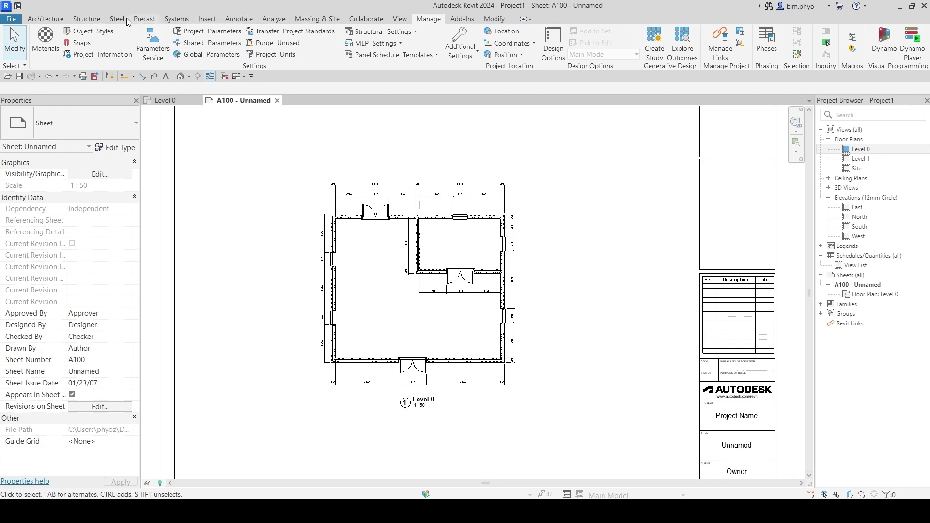
{"action": "left_click", "coordinate": [238, 22]}
{"action": "left_click", "coordinate": [331, 32]}
{"action": "scroll", "coordinate": [366, 286], "scroll_direction": "up", "scroll_amount": 1}
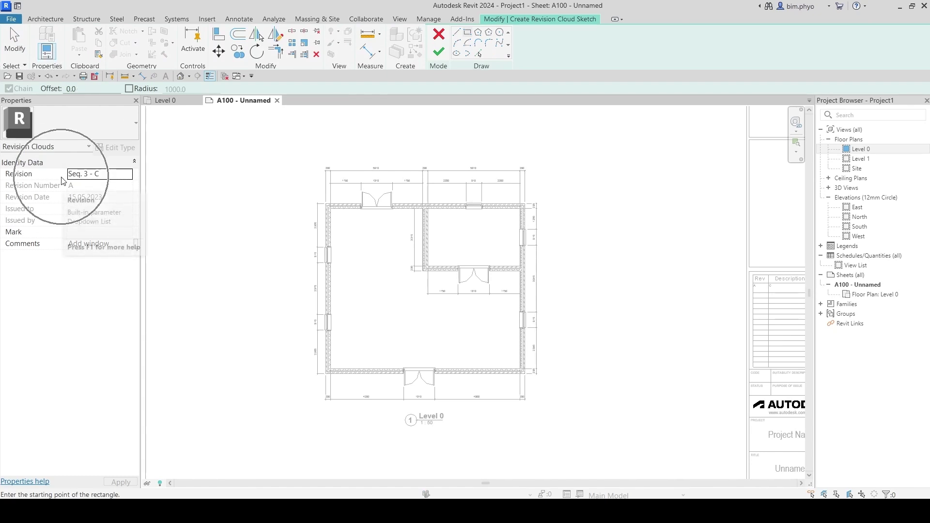
{"action": "left_click", "coordinate": [116, 174]}
{"action": "left_click", "coordinate": [132, 175]}
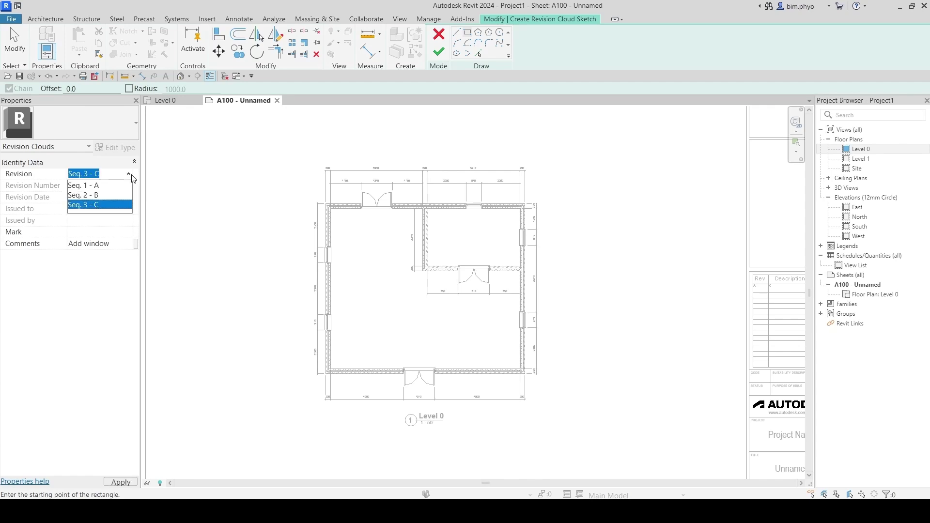
{"action": "left_click", "coordinate": [93, 187]}
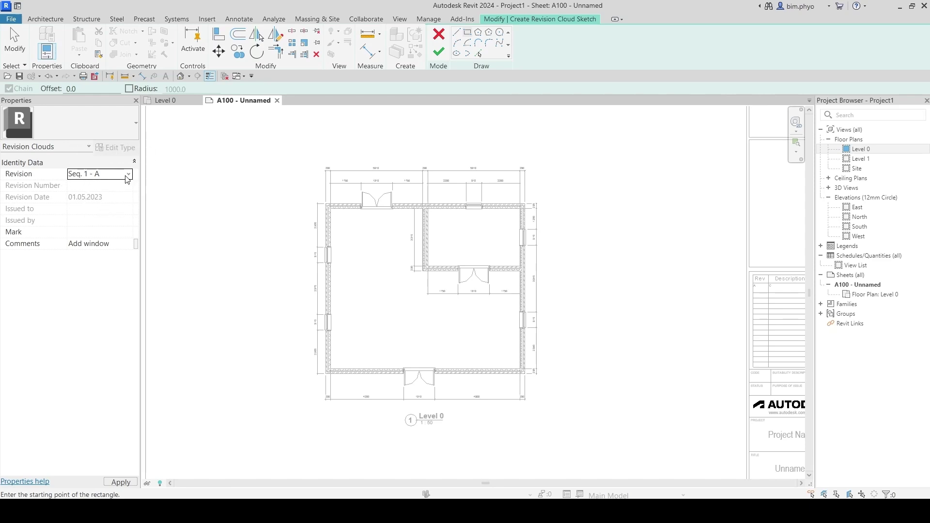
{"action": "left_click", "coordinate": [128, 174]}
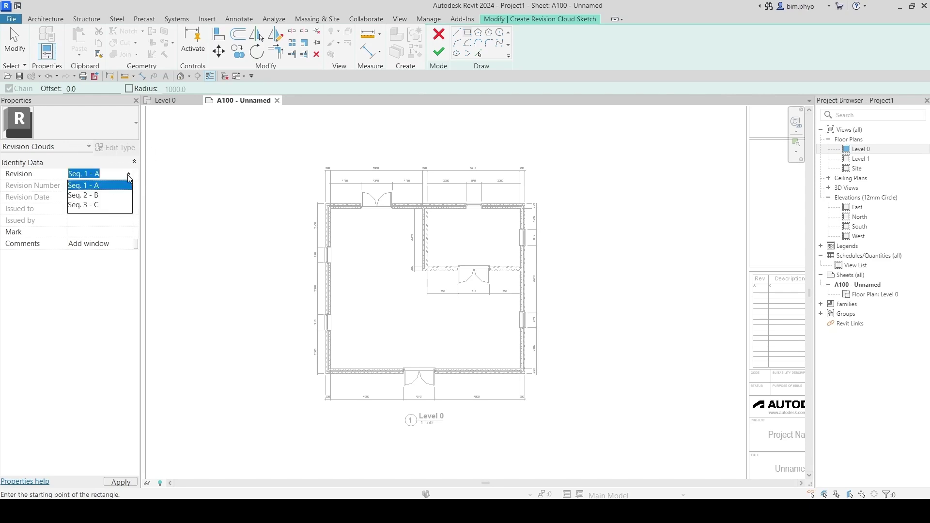
{"action": "left_click", "coordinate": [106, 189]}
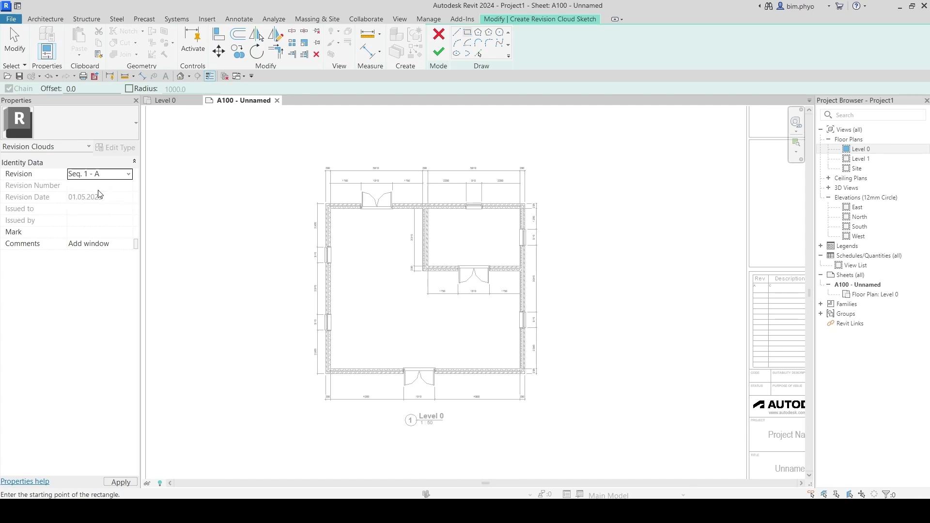
Step: Set the revision cloud's comment to "window position change from 2700 to 2500"
{"action": "left_click", "coordinate": [118, 247]}
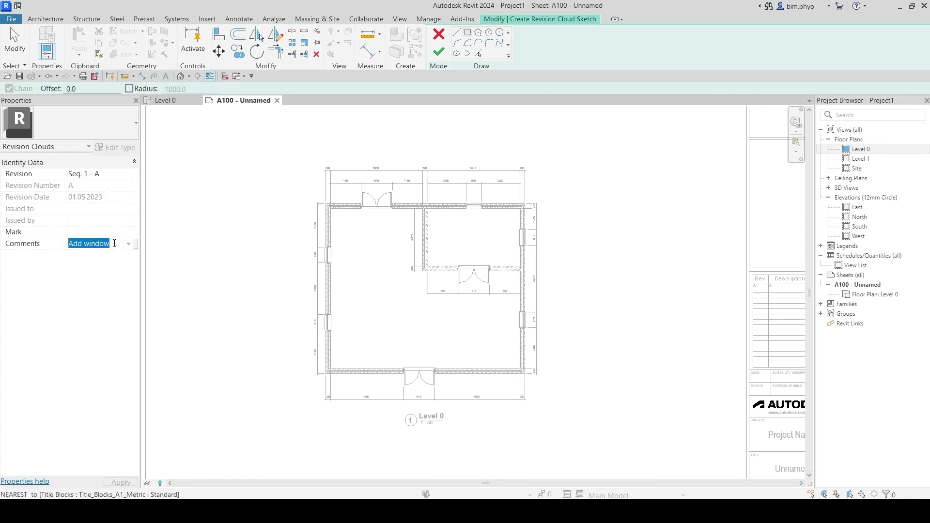
{"action": "type", "text": "A"}
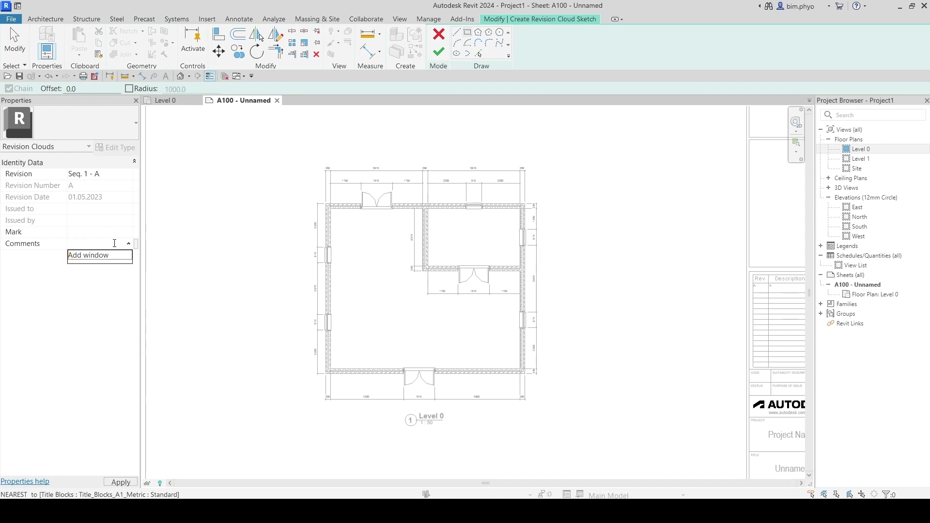
{"action": "type", "text": "change"}
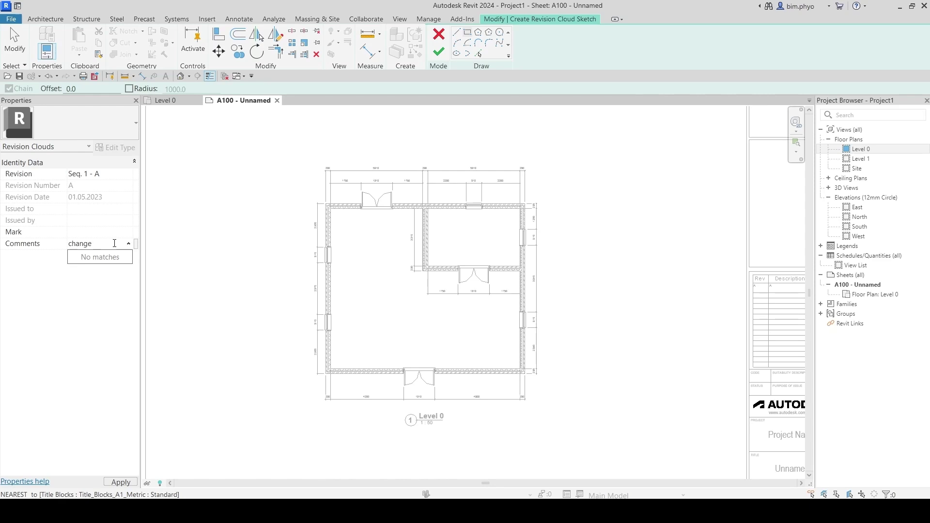
{"action": "type", "text": "d di"}
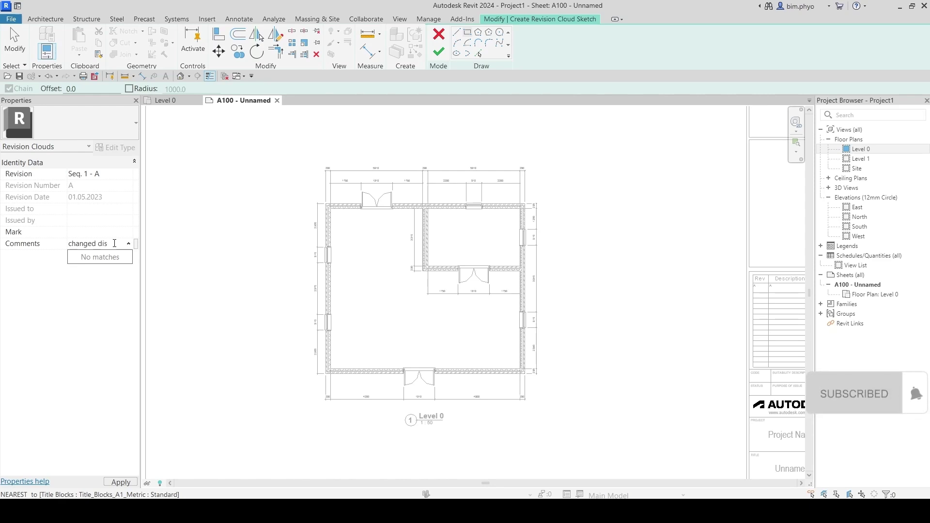
{"action": "key", "text": "BackSpace"}
{"action": "key", "text": "ctrl+a"}
{"action": "type", "text": "wi"}
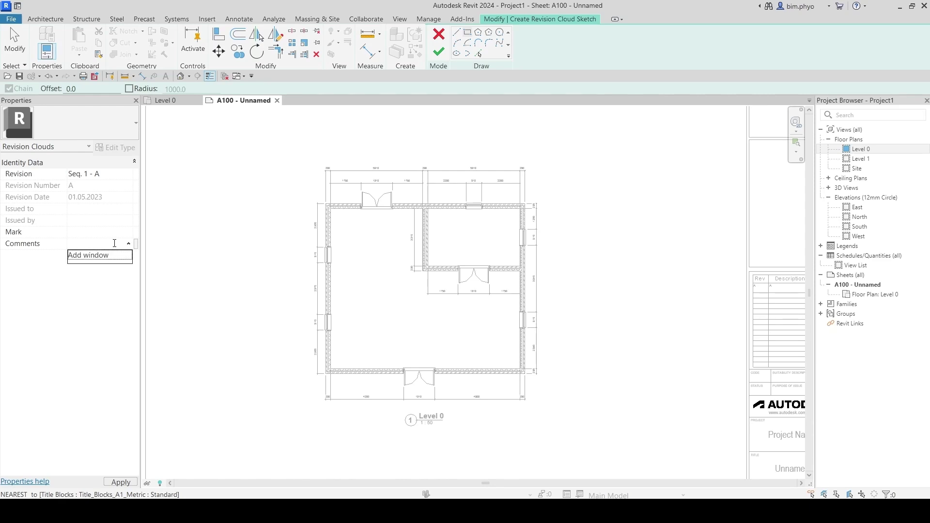
{"action": "type", "text": "ndow po"}
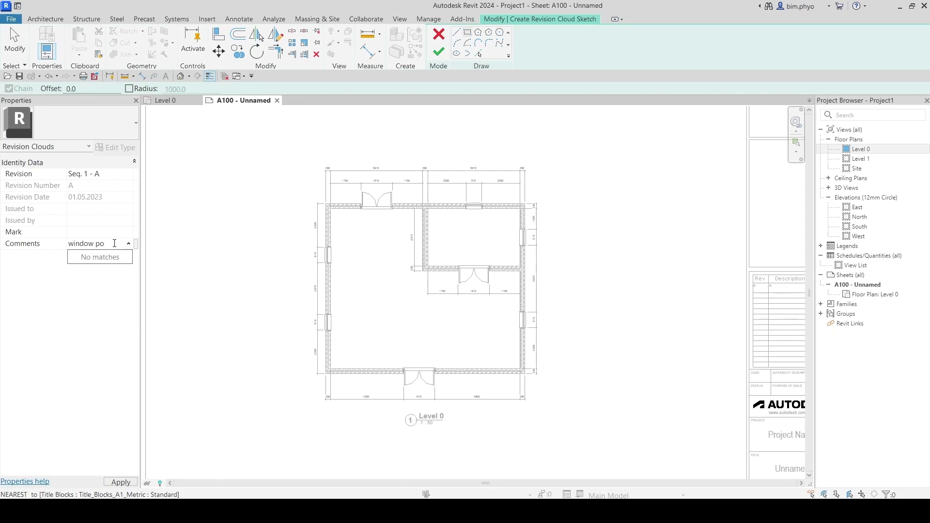
{"action": "type", "text": "sition change to"}
{"action": "type", "text": "m "}
{"action": "type", "text": "2100"}
{"action": "type", "text": " to"}
{"action": "type", "text": " 2400"}
{"action": "key", "text": "Return"}
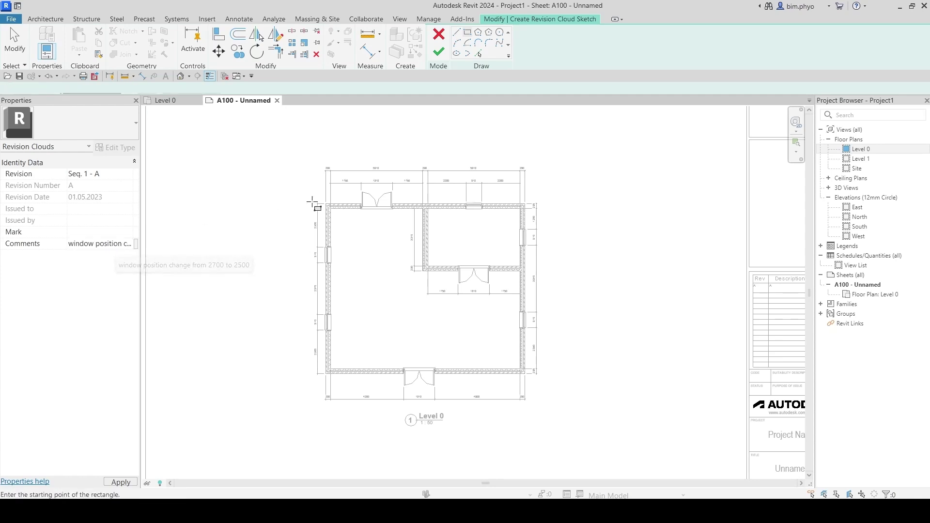
Step: Draw rectangular revision clouds around the two 2500 dimensions along the plan's left wall, and finish the sketch
{"action": "scroll", "coordinate": [363, 221], "scroll_direction": "up", "scroll_amount": 5}
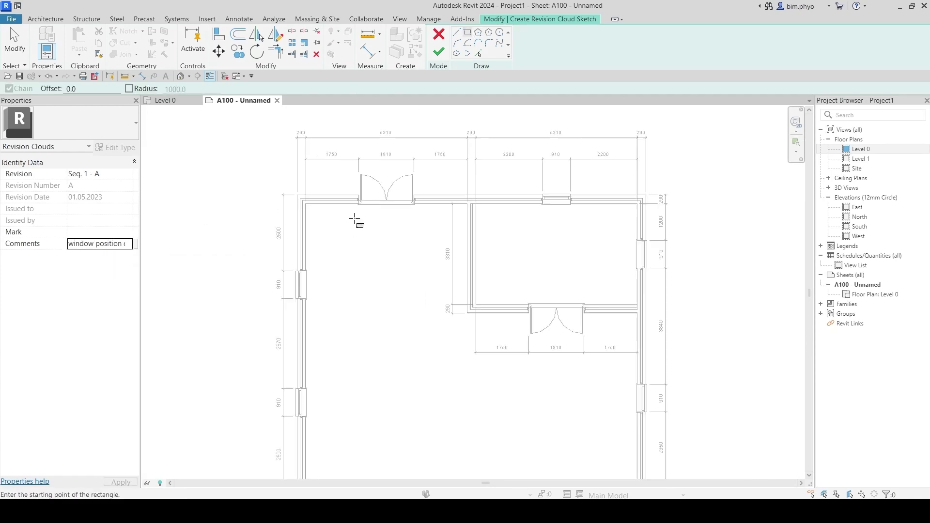
{"action": "left_click", "coordinate": [244, 189]}
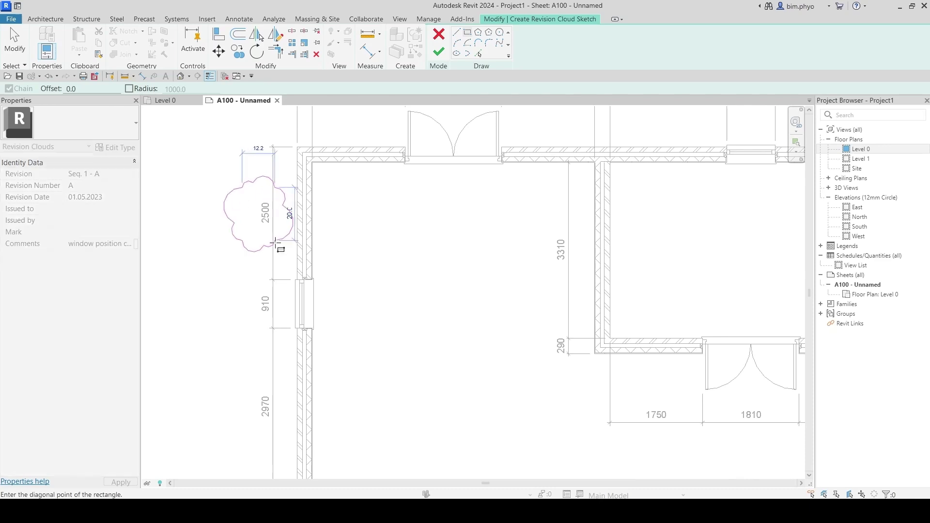
{"action": "left_click", "coordinate": [284, 250]}
{"action": "middle_click_drag", "start_coordinate": [284, 249], "coordinate": [348, 266]}
{"action": "scroll", "coordinate": [349, 266], "scroll_direction": "down", "scroll_amount": 3}
{"action": "scroll", "coordinate": [285, 333], "scroll_direction": "up", "scroll_amount": 3}
{"action": "left_click", "coordinate": [266, 317]}
{"action": "left_click", "coordinate": [286, 348]}
{"action": "scroll", "coordinate": [295, 367], "scroll_direction": "down", "scroll_amount": 3}
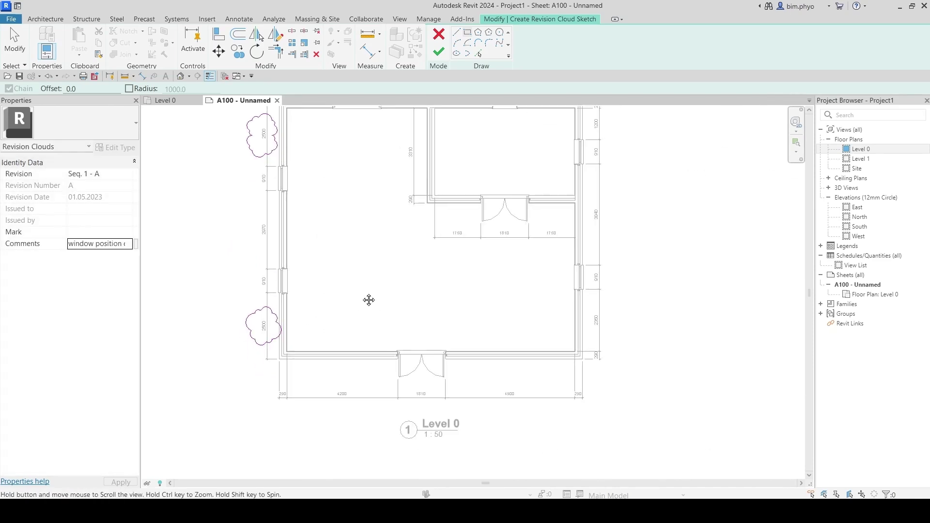
{"action": "left_click", "coordinate": [439, 51]}
{"action": "scroll", "coordinate": [319, 237], "scroll_direction": "down", "scroll_amount": 3}
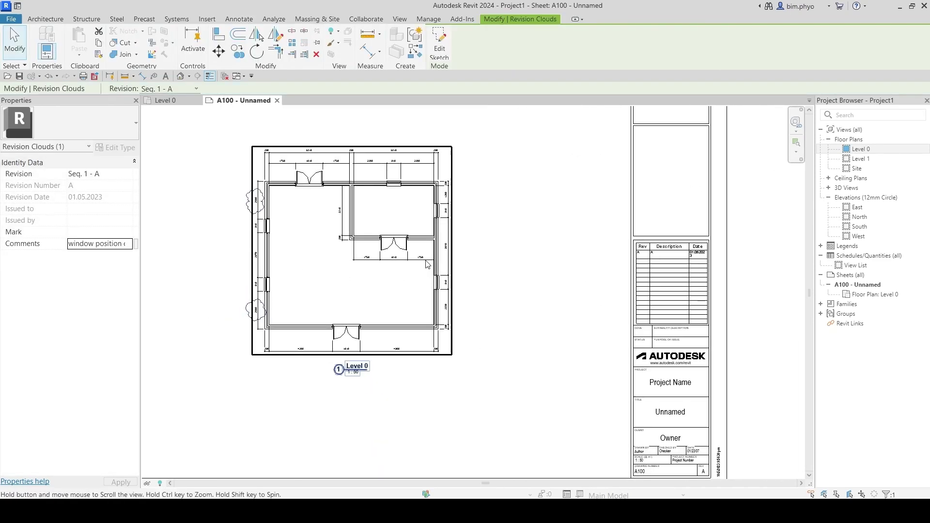
{"action": "scroll", "coordinate": [216, 321], "scroll_direction": "up", "scroll_amount": 5}
{"action": "left_click", "coordinate": [235, 360]}
{"action": "scroll", "coordinate": [236, 357], "scroll_direction": "down", "scroll_amount": 4}
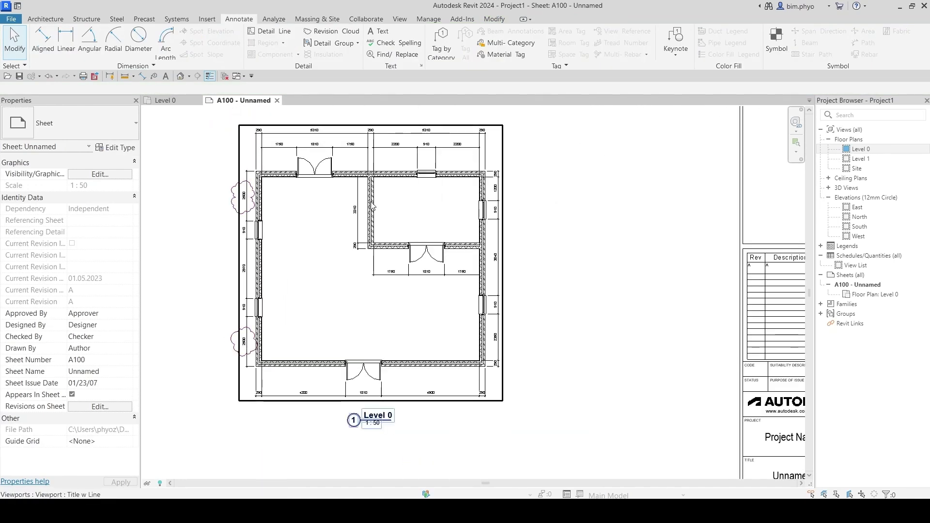
{"action": "left_click", "coordinate": [245, 183]}
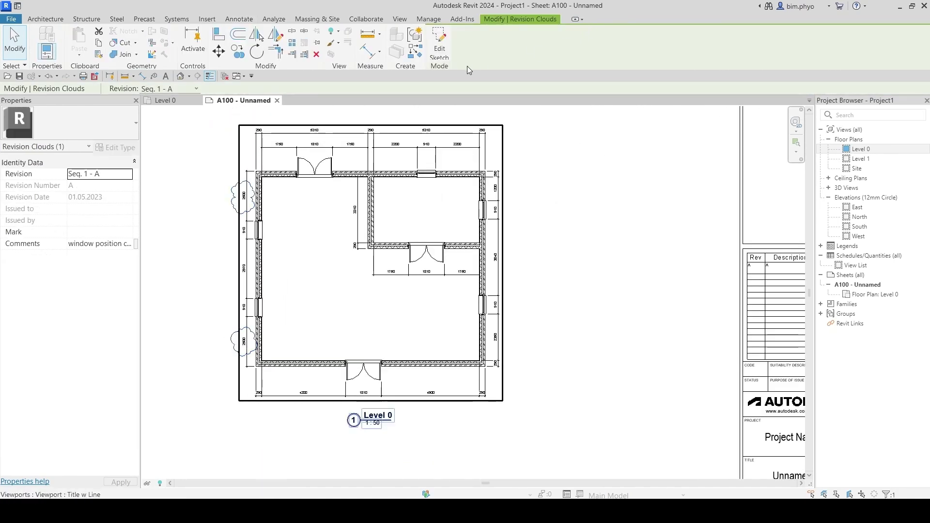
{"action": "left_click", "coordinate": [606, 206]}
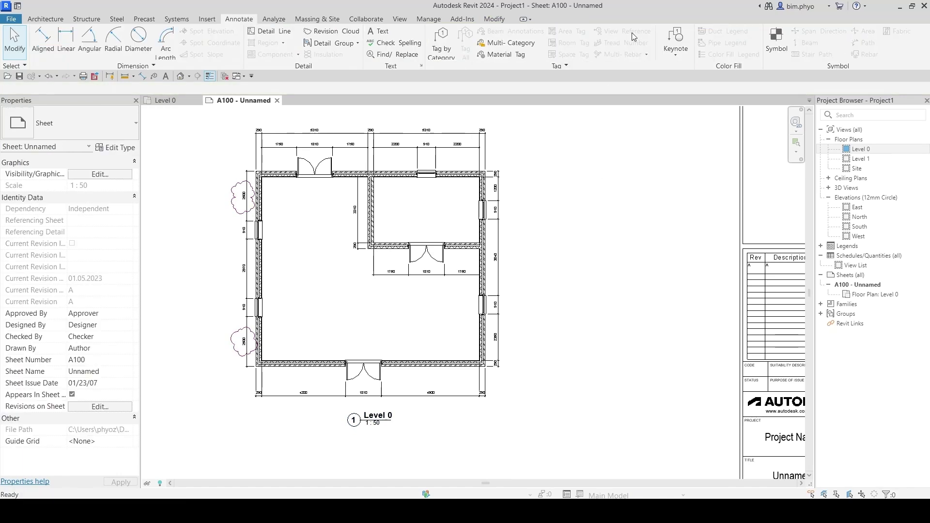
{"action": "left_click", "coordinate": [434, 51]}
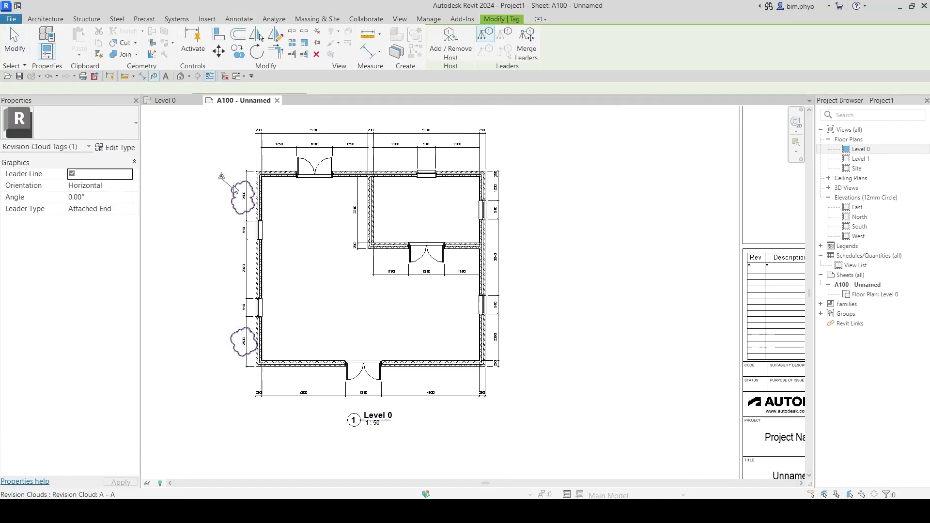
{"action": "scroll", "coordinate": [231, 186], "scroll_direction": "up", "scroll_amount": 5}
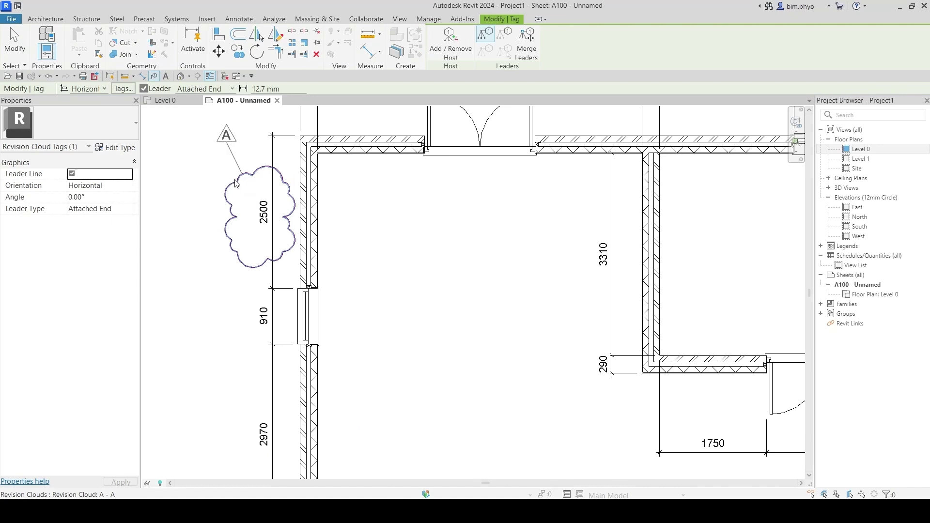
{"action": "key", "text": "Escape"}
{"action": "key", "text": "Escape"}
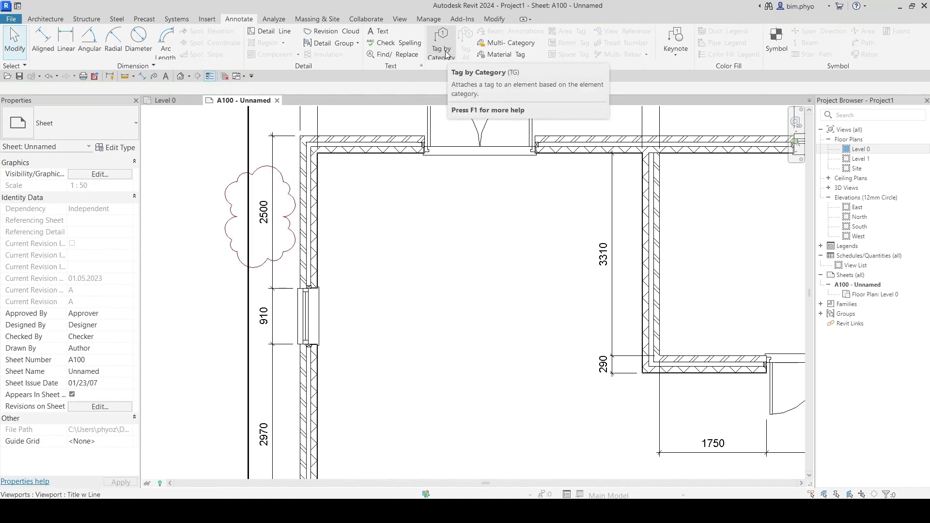
Step: Tag the upper revision cloud with Tag by Category
{"action": "left_click", "coordinate": [445, 52]}
{"action": "left_click", "coordinate": [233, 187]}
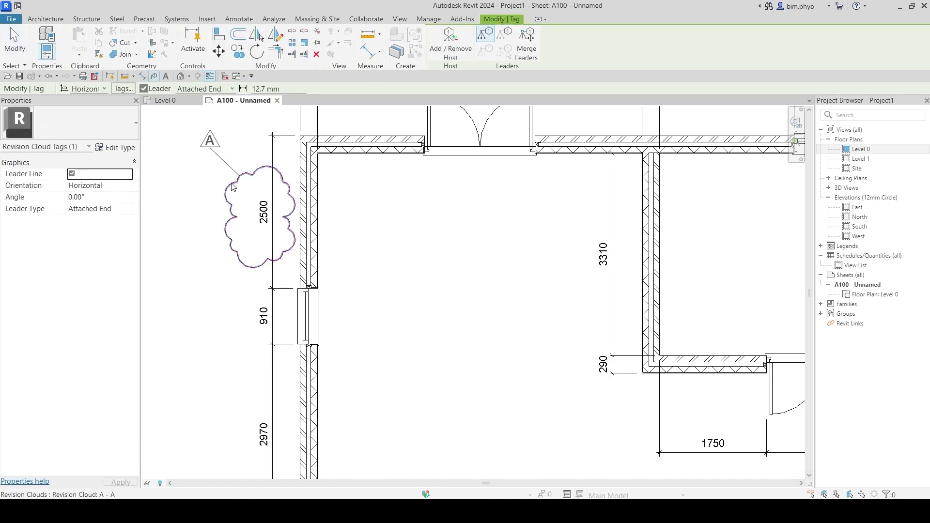
{"action": "middle_click_drag", "start_coordinate": [259, 214], "coordinate": [320, 234]}
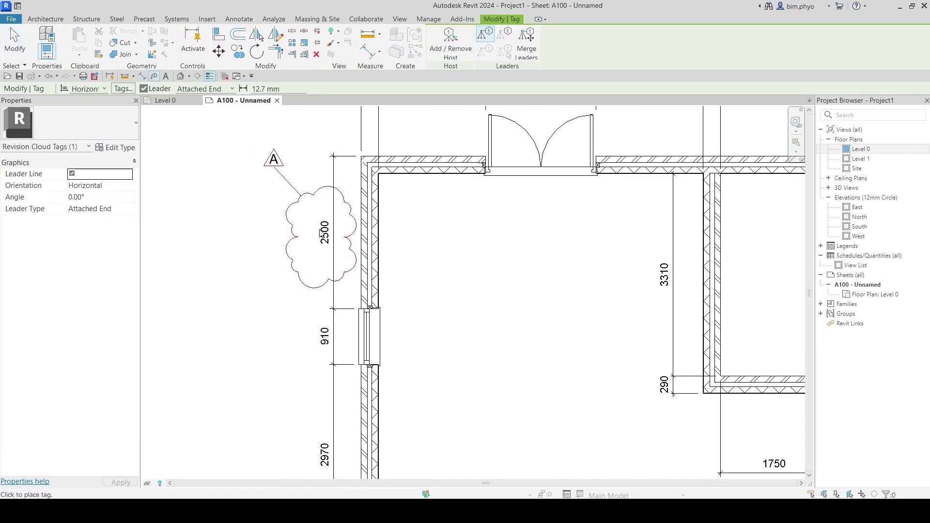
{"action": "key", "text": "Escape"}
Step: Remove the leader line from the upper cloud's tag and move the tag against the cloud's upper-left edge
{"action": "scroll", "coordinate": [282, 175], "scroll_direction": "up", "scroll_amount": 3}
{"action": "left_click", "coordinate": [267, 147]}
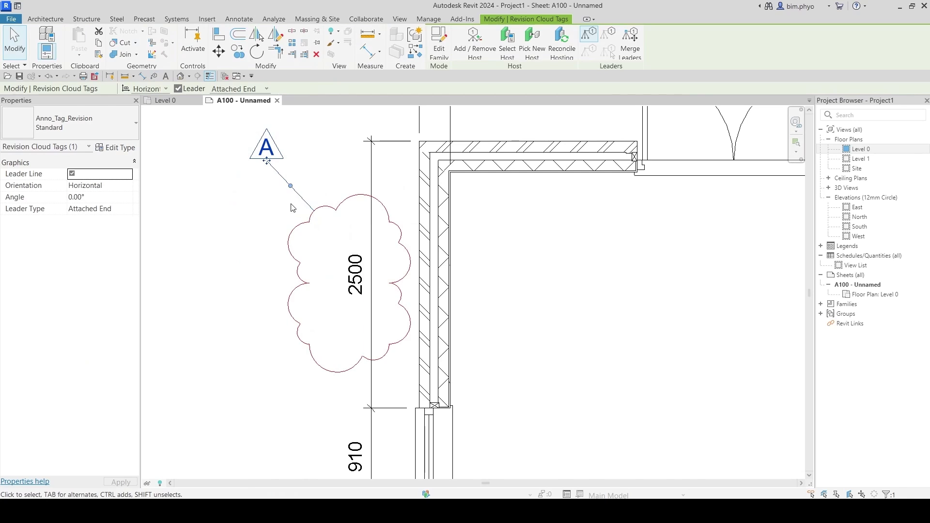
{"action": "left_click", "coordinate": [72, 174]}
{"action": "scroll", "coordinate": [284, 192], "scroll_direction": "down", "scroll_amount": 2}
{"action": "left_click_drag", "start_coordinate": [271, 167], "coordinate": [283, 239]}
{"action": "scroll", "coordinate": [284, 240], "scroll_direction": "down", "scroll_amount": 3}
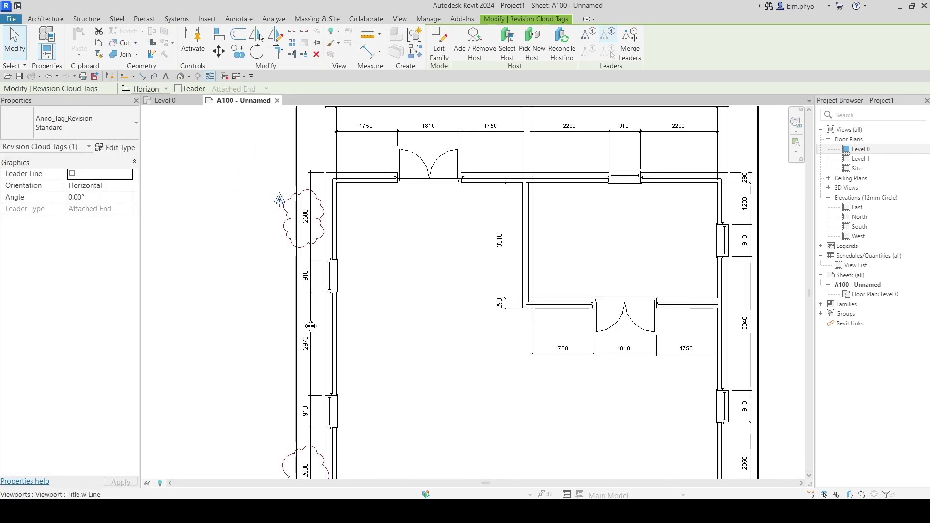
Step: Tag the lower revision cloud by category, place the tag beside its upper-left edge and turn off the leader line
{"action": "left_click", "coordinate": [300, 247]}
{"action": "key", "text": "t"}
{"action": "key", "text": "g"}
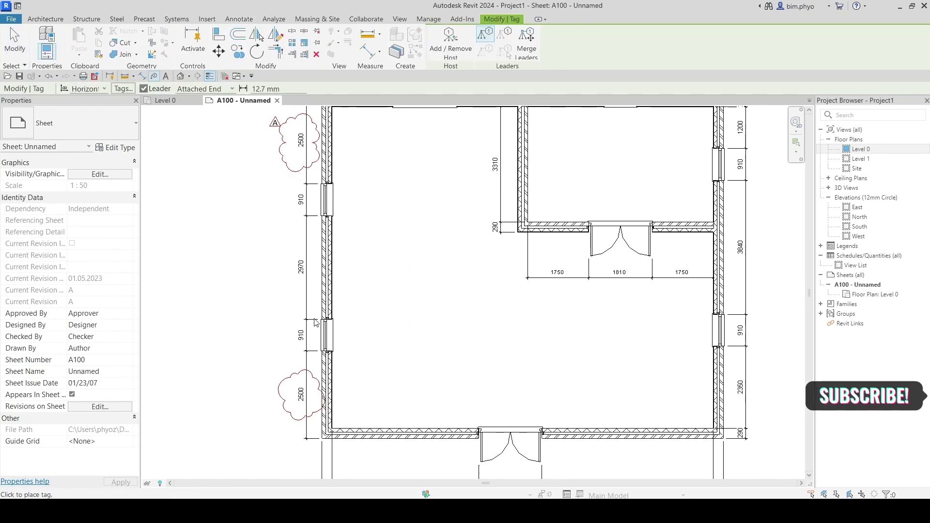
{"action": "middle_click_drag", "start_coordinate": [307, 317], "coordinate": [307, 273]}
{"action": "left_click", "coordinate": [301, 353]}
{"action": "scroll", "coordinate": [278, 346], "scroll_direction": "up", "scroll_amount": 4}
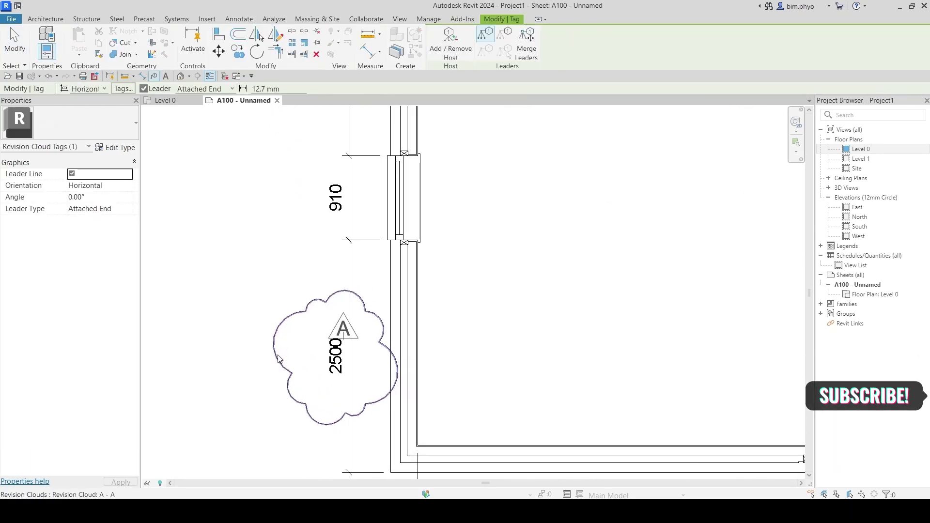
{"action": "mouse_move", "coordinate": [341, 360]}
{"action": "left_mouse_down"}
{"action": "mouse_move", "coordinate": [204, 315]}
{"action": "mouse_move", "coordinate": [206, 324]}
{"action": "mouse_move", "coordinate": [262, 334]}
{"action": "left_mouse_up"}
{"action": "left_click", "coordinate": [72, 174]}
{"action": "key", "text": "Escape"}
{"action": "scroll", "coordinate": [266, 339], "scroll_direction": "down", "scroll_amount": 2}
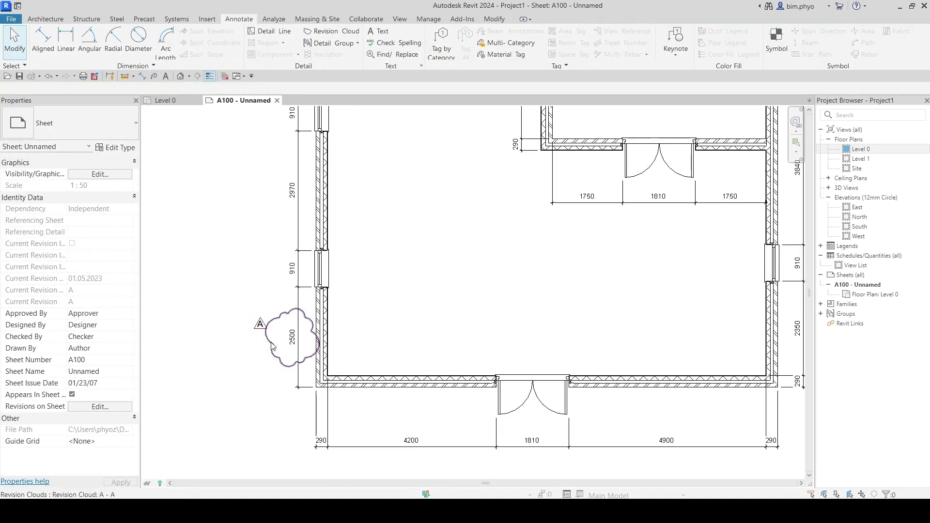
Step: Select the lower revision cloud and review its revision properties and comment
{"action": "scroll", "coordinate": [279, 379], "scroll_direction": "up", "scroll_amount": 2}
{"action": "scroll", "coordinate": [279, 379], "scroll_direction": "down", "scroll_amount": 4}
{"action": "scroll", "coordinate": [232, 346], "scroll_direction": "up", "scroll_amount": 4}
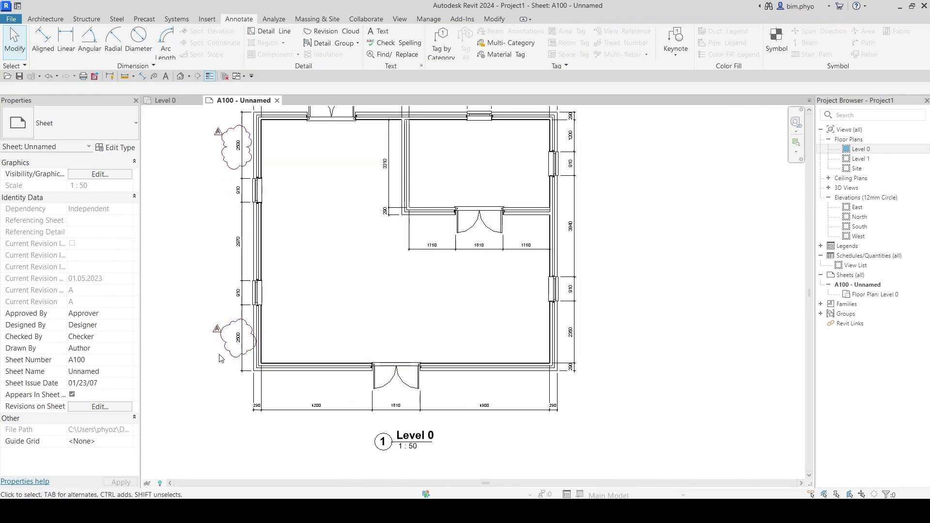
{"action": "left_click", "coordinate": [230, 348]}
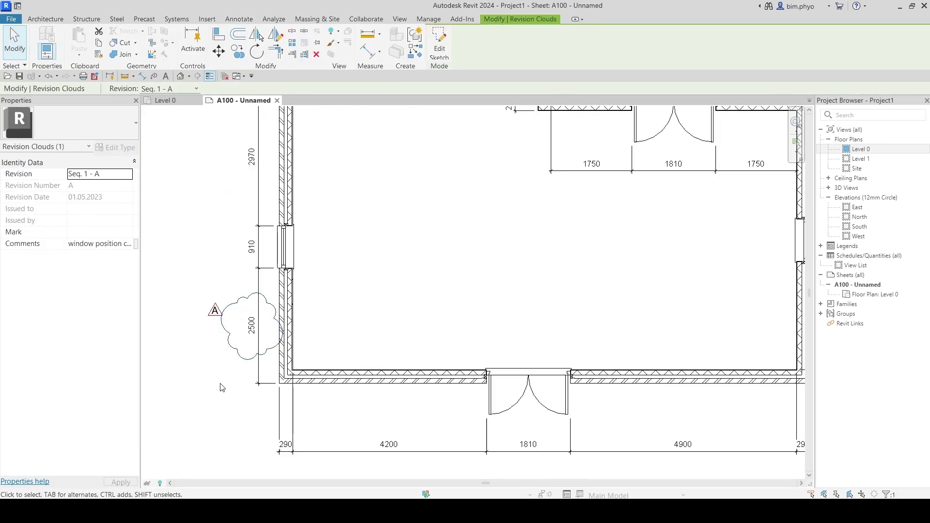
{"action": "scroll", "coordinate": [222, 407], "scroll_direction": "down", "scroll_amount": 2}
{"action": "middle_click_drag", "start_coordinate": [220, 387], "coordinate": [229, 359]}
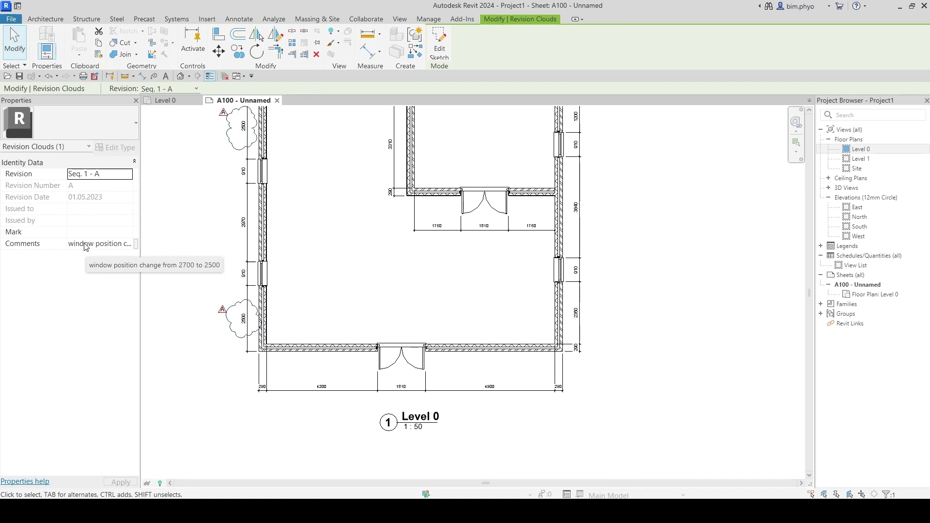
Step: Examine the REV field and revision schedule in the sheet's title block, and clear the cloud selection
{"action": "scroll", "coordinate": [223, 373], "scroll_direction": "down", "scroll_amount": 2}
{"action": "scroll", "coordinate": [305, 321], "scroll_direction": "up", "scroll_amount": 2}
{"action": "scroll", "coordinate": [477, 368], "scroll_direction": "down", "scroll_amount": 3}
{"action": "scroll", "coordinate": [601, 473], "scroll_direction": "up", "scroll_amount": 5}
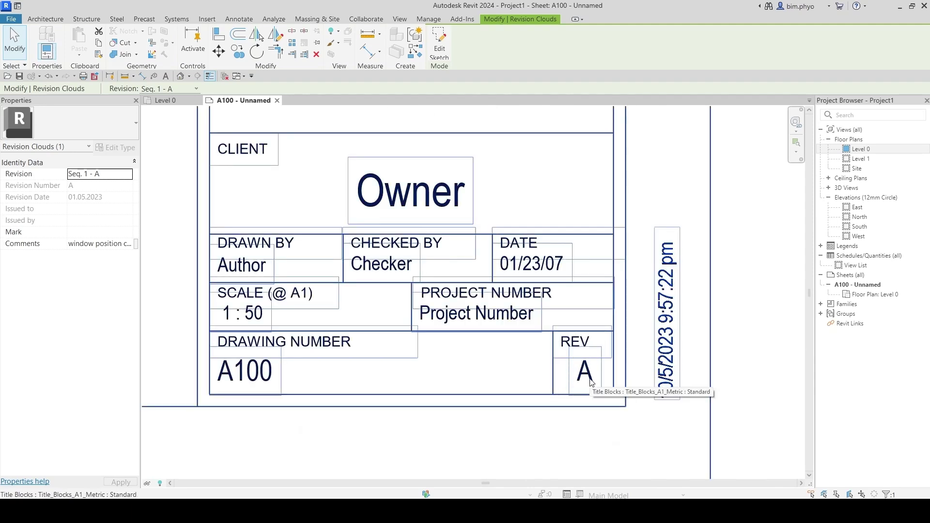
{"action": "scroll", "coordinate": [591, 465], "scroll_direction": "down", "scroll_amount": 4}
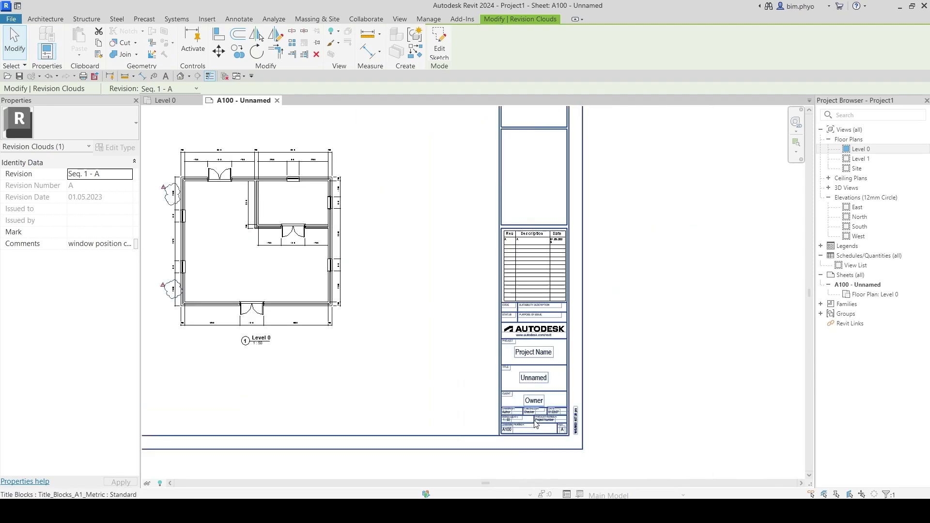
{"action": "scroll", "coordinate": [388, 352], "scroll_direction": "up", "scroll_amount": 1}
{"action": "scroll", "coordinate": [389, 352], "scroll_direction": "up", "scroll_amount": 1}
{"action": "middle_click_drag", "start_coordinate": [481, 382], "coordinate": [564, 370]}
{"action": "scroll", "coordinate": [523, 320], "scroll_direction": "down", "scroll_amount": 2}
{"action": "middle_click_drag", "start_coordinate": [523, 320], "coordinate": [527, 360]}
{"action": "left_click", "coordinate": [467, 391]}
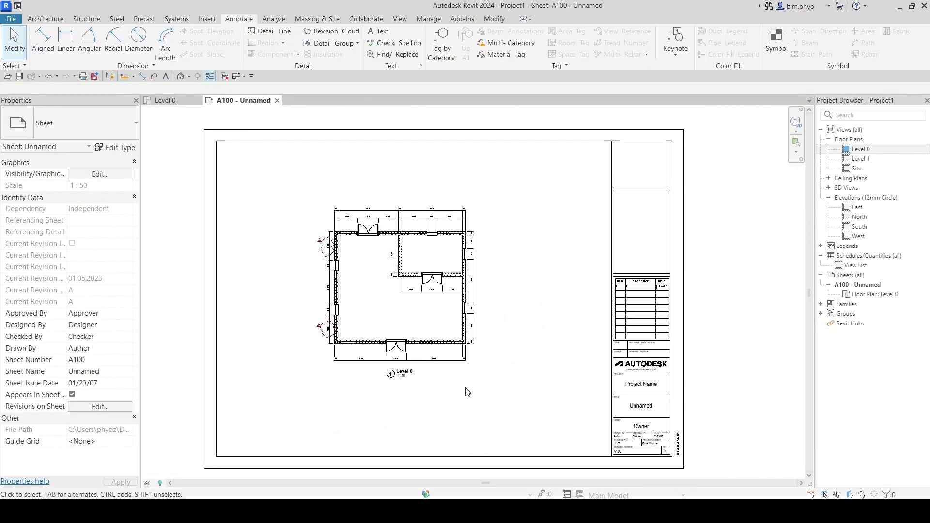
Step: Inspect the double door's offset dimensions along the plan's upper wall, and open the Level 0 floor plan
{"action": "scroll", "coordinate": [494, 391], "scroll_direction": "right", "scroll_amount": 1, "text": "shift"}
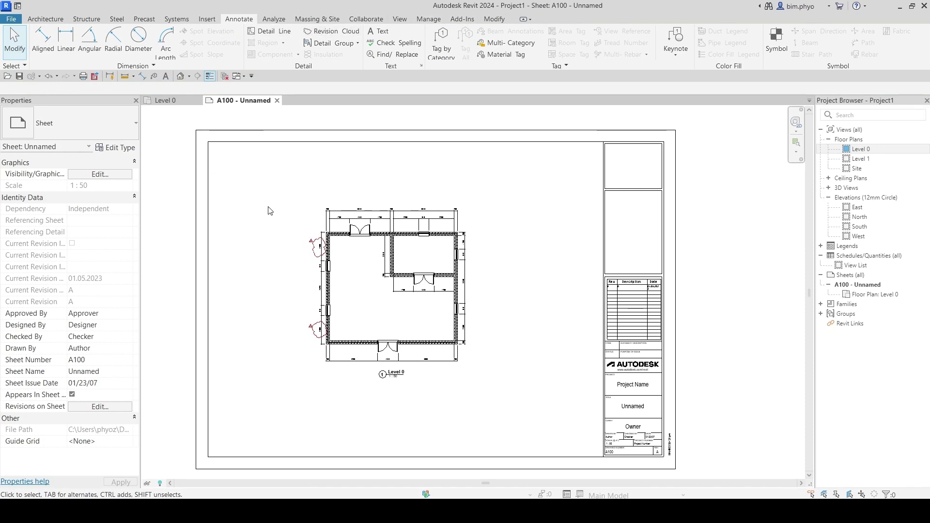
{"action": "scroll", "coordinate": [365, 271], "scroll_direction": "up", "scroll_amount": 4}
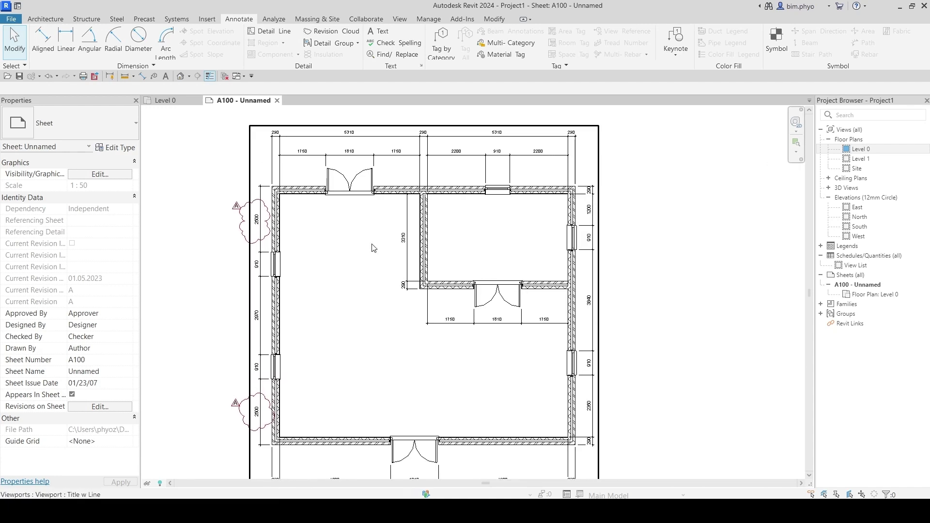
{"action": "scroll", "coordinate": [366, 168], "scroll_direction": "up", "scroll_amount": 4}
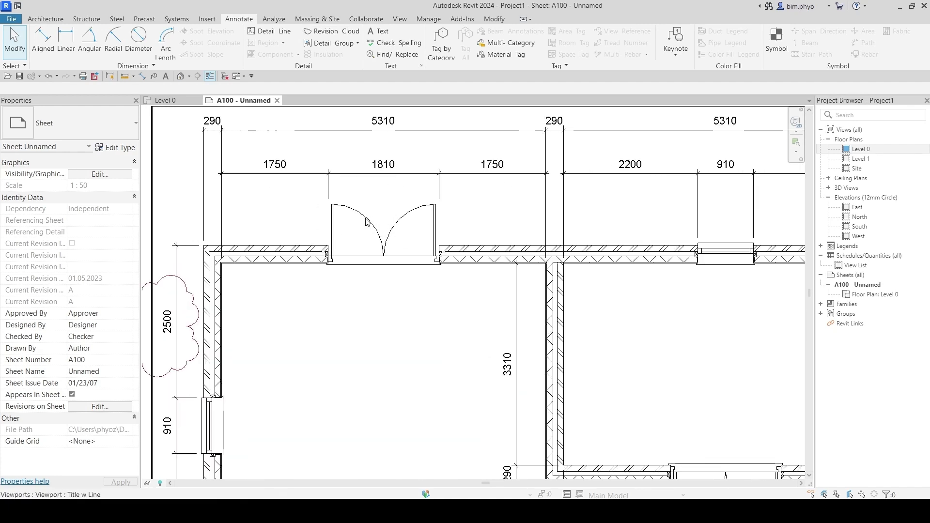
{"action": "middle_click_drag", "start_coordinate": [366, 221], "coordinate": [372, 260]}
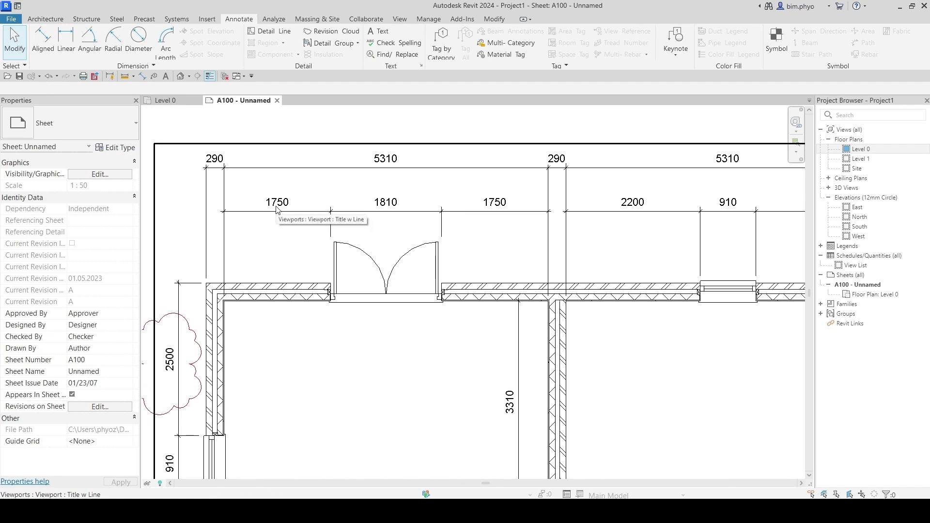
{"action": "left_click", "coordinate": [164, 100]}
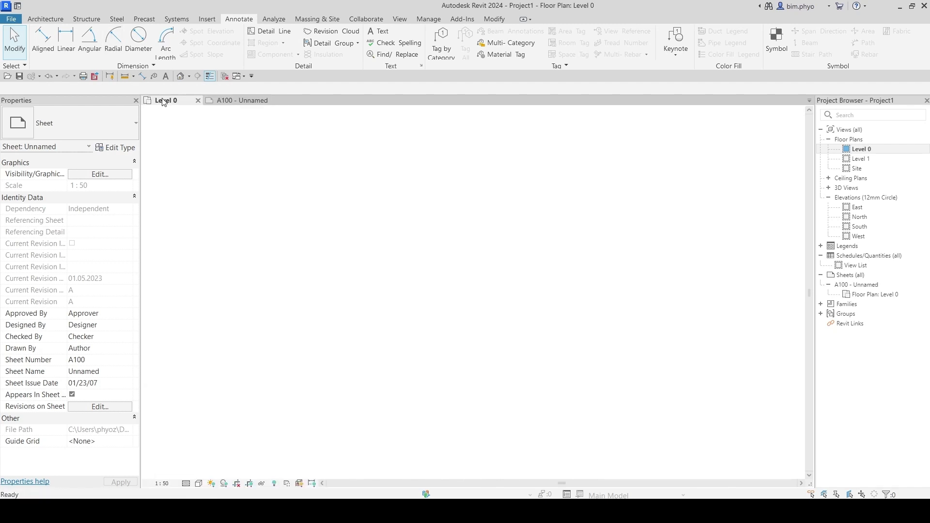
Step: Set the upper double door's offset from the plan's left wall to 1500 on Level 0
{"action": "scroll", "coordinate": [400, 206], "scroll_direction": "up", "scroll_amount": 5}
{"action": "left_click", "coordinate": [398, 201]}
{"action": "left_click", "coordinate": [307, 146]}
{"action": "type", "text": "1500"}
{"action": "key", "text": "Return"}
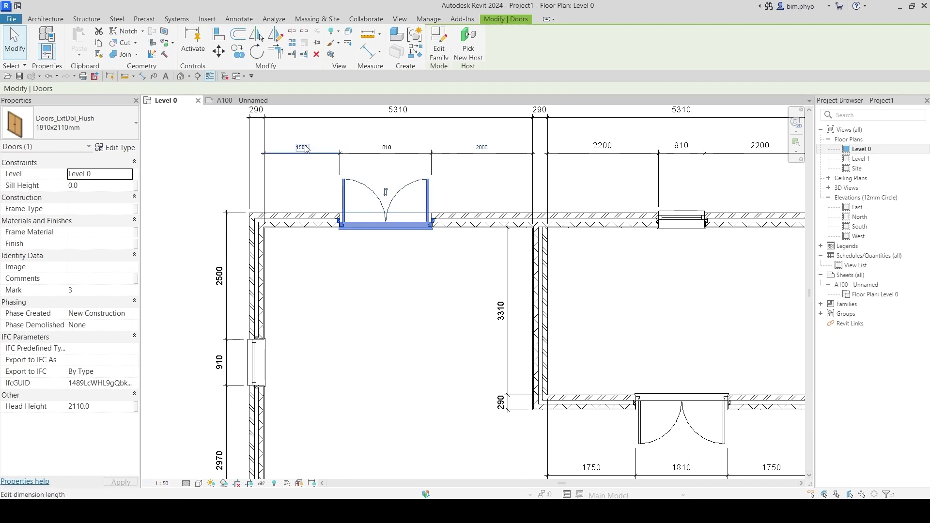
{"action": "key", "text": "Escape"}
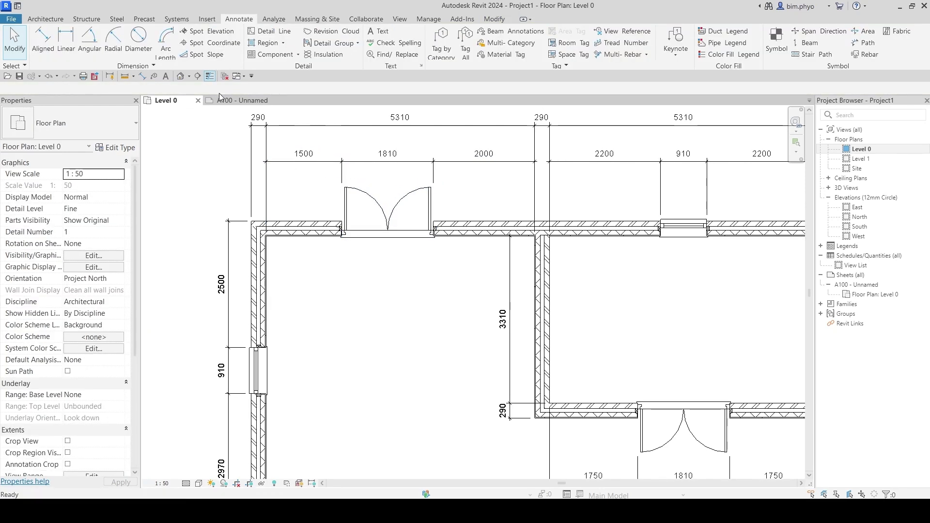
Step: On sheet A100, sketch a rectangular revision cloud about 15 by 15 mm around the 1500 door offset dimension, assigned to Seq. 2 - B
{"action": "left_click", "coordinate": [220, 100]}
{"action": "scroll", "coordinate": [332, 200], "scroll_direction": "up", "scroll_amount": 5}
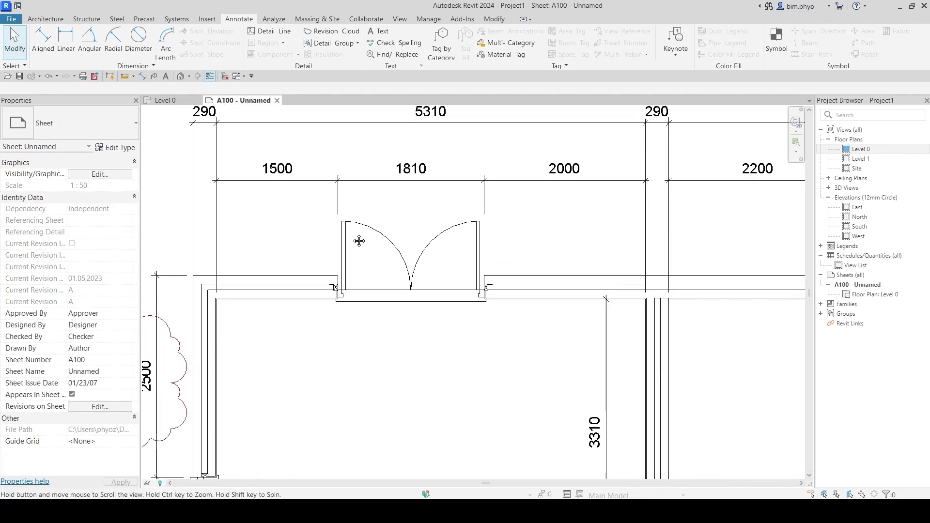
{"action": "scroll", "coordinate": [332, 200], "scroll_direction": "down", "scroll_amount": 3}
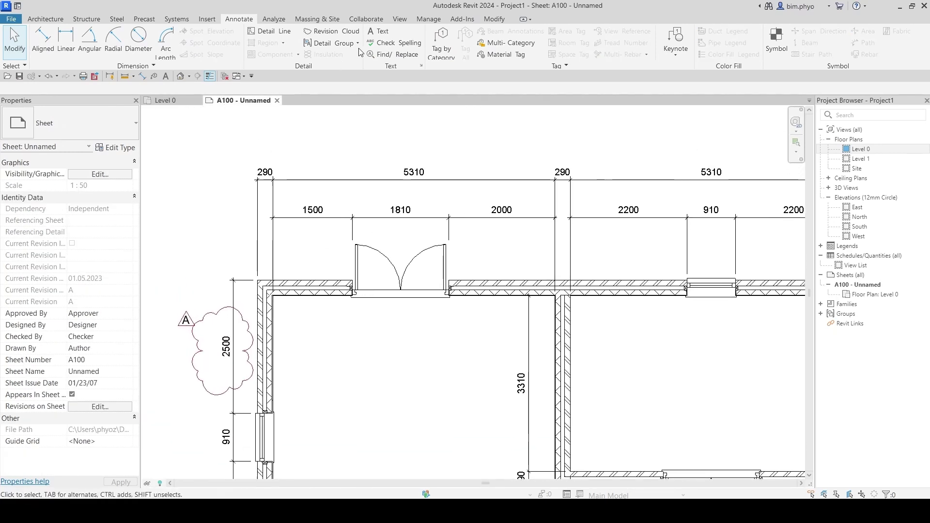
{"action": "left_click", "coordinate": [332, 33]}
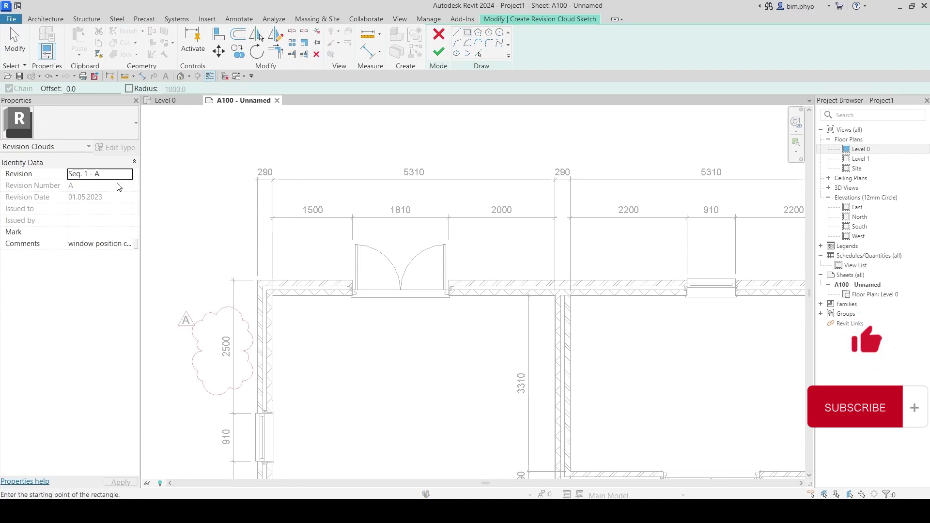
{"action": "left_click", "coordinate": [129, 174]}
{"action": "left_click", "coordinate": [102, 194]}
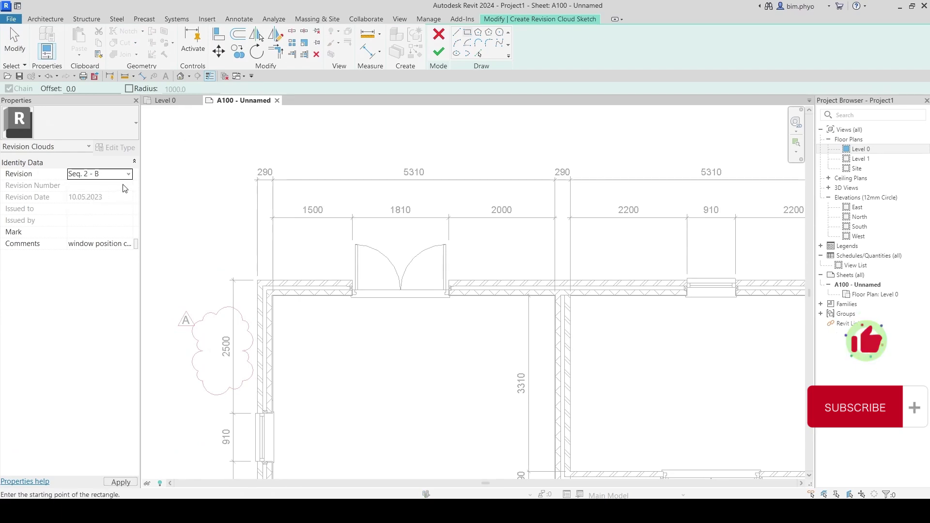
{"action": "scroll", "coordinate": [338, 197], "scroll_direction": "up", "scroll_amount": 1}
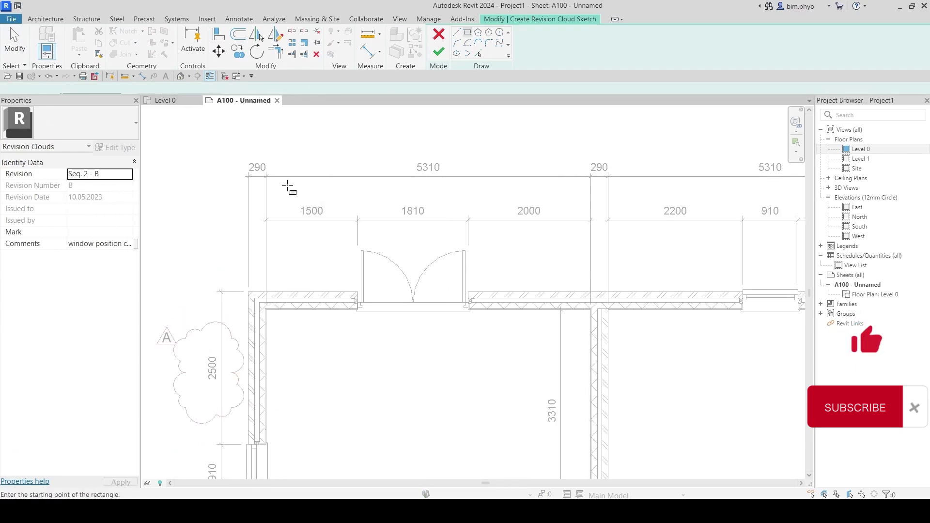
{"action": "left_click", "coordinate": [274, 181]}
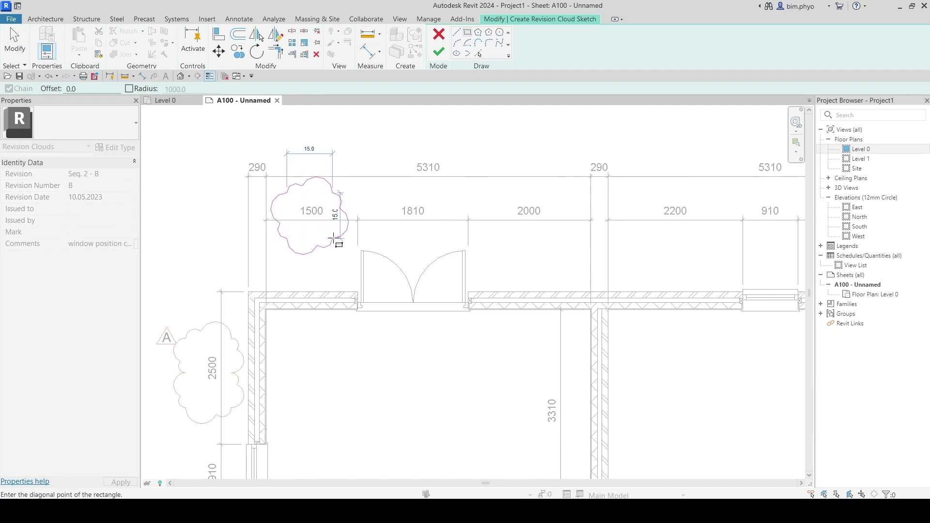
{"action": "left_click", "coordinate": [345, 251]}
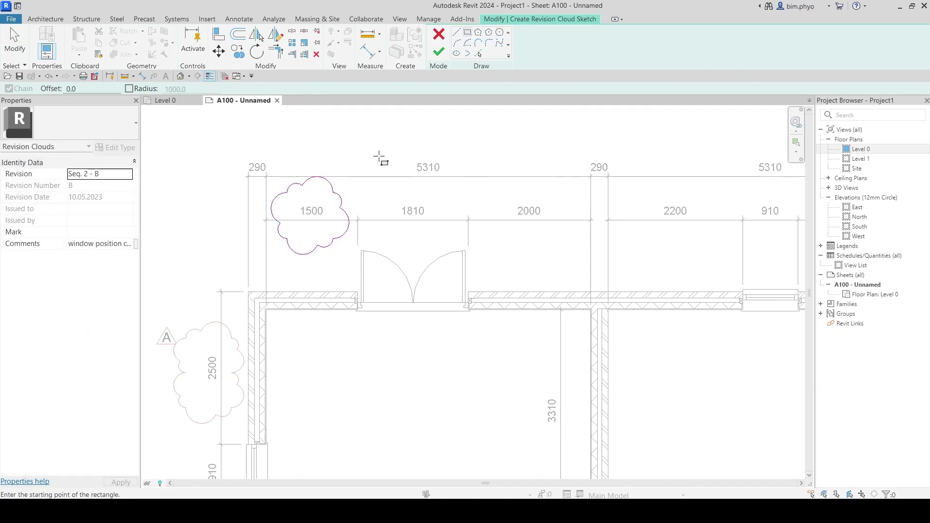
{"action": "left_click", "coordinate": [438, 52]}
{"action": "key", "text": "Escape"}
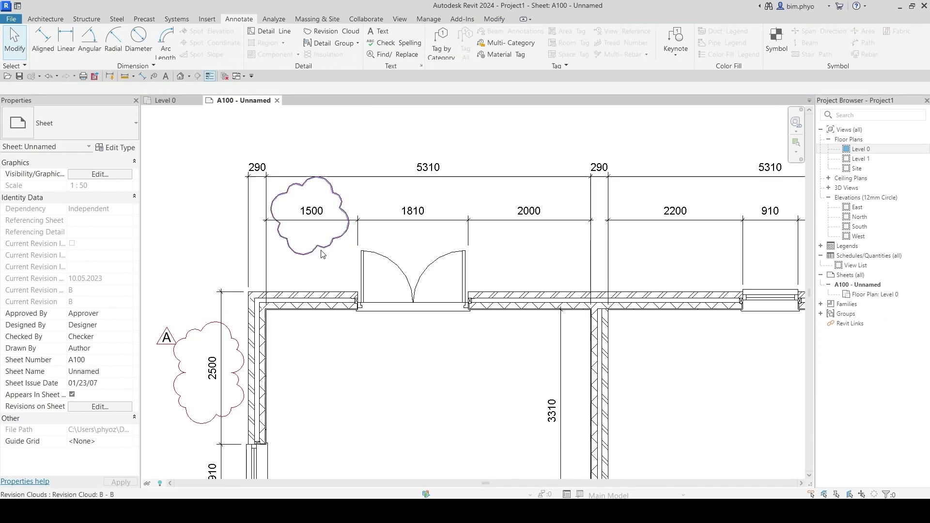
Step: Tag the new revision cloud around the door offset dimension by category
{"action": "key", "text": "t"}
{"action": "key", "text": "g"}
{"action": "left_click", "coordinate": [347, 213]}
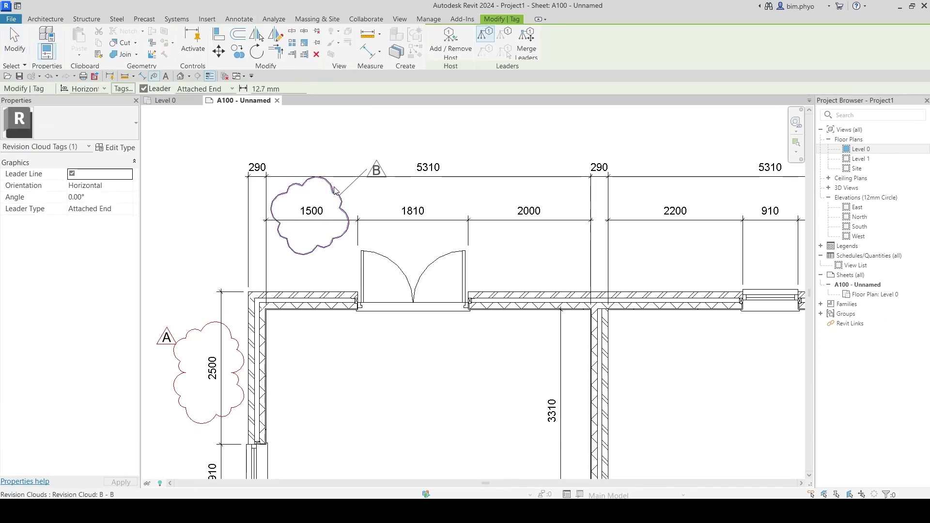
{"action": "key", "text": "Escape"}
Step: Turn off the B tag's leader line and move the tag against the cloud's upper-right edge
{"action": "scroll", "coordinate": [380, 175], "scroll_direction": "up", "scroll_amount": 2}
{"action": "left_click", "coordinate": [380, 176]}
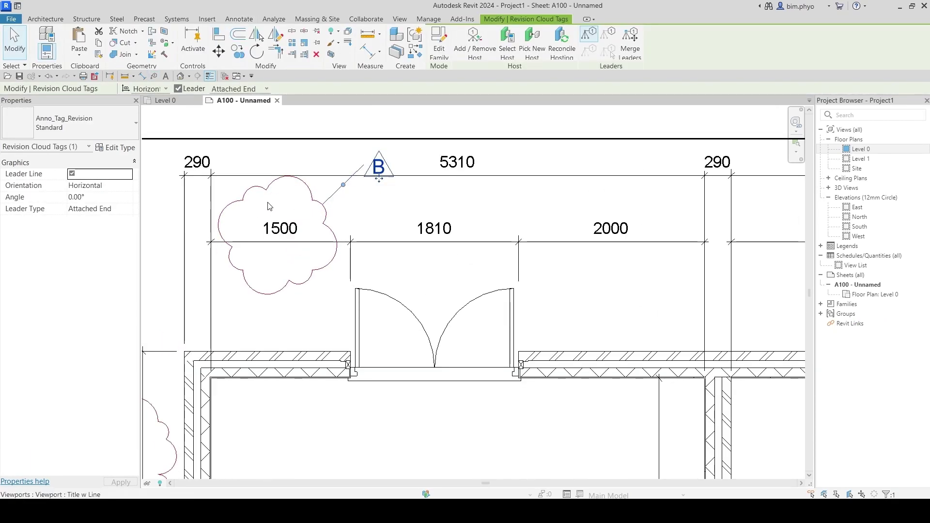
{"action": "left_click", "coordinate": [73, 173]}
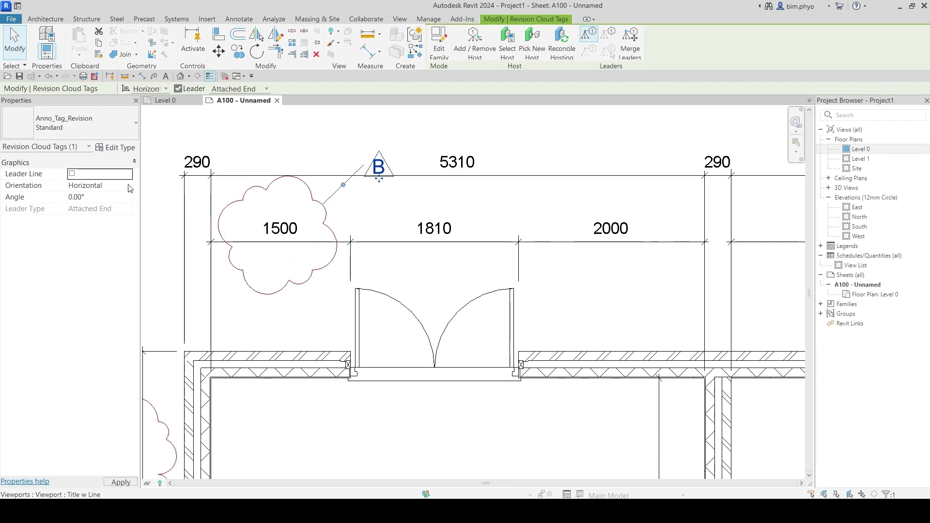
{"action": "left_click_drag", "start_coordinate": [379, 179], "coordinate": [337, 217]}
{"action": "key", "text": "Escape"}
{"action": "scroll", "coordinate": [334, 223], "scroll_direction": "down", "scroll_amount": 2}
{"action": "scroll", "coordinate": [333, 252], "scroll_direction": "up", "scroll_amount": 4}
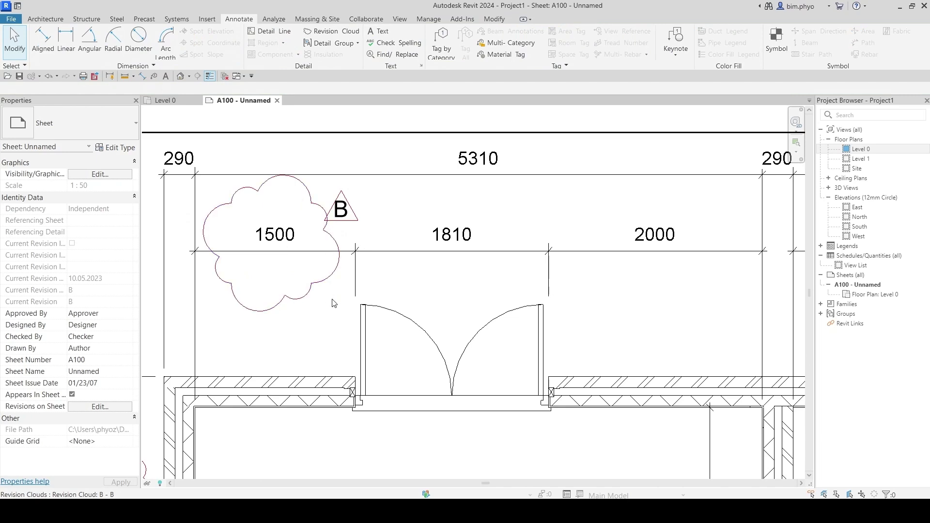
Step: Review the line graphics override of the Revision Clouds annotation category for sheet A100
{"action": "left_click", "coordinate": [315, 295]}
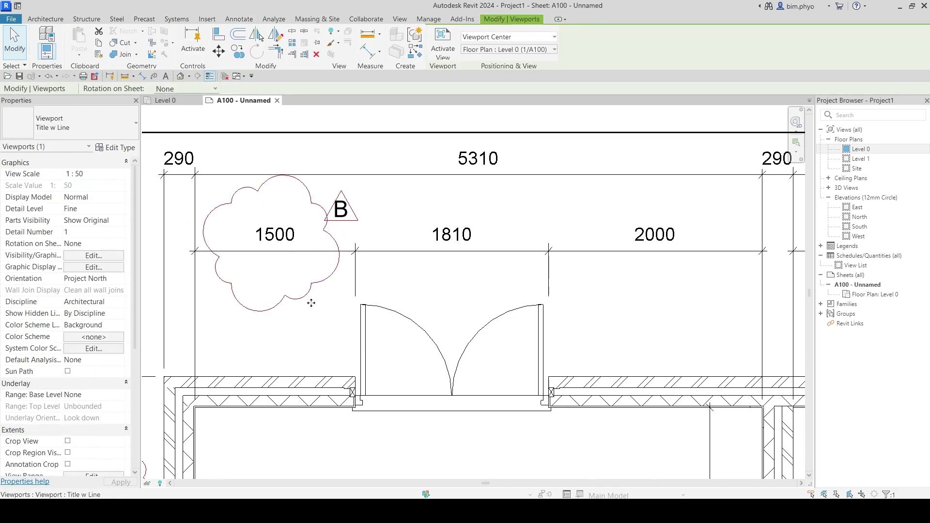
{"action": "scroll", "coordinate": [311, 302], "scroll_direction": "down", "scroll_amount": 3}
{"action": "key", "text": "v"}
{"action": "key", "text": "g"}
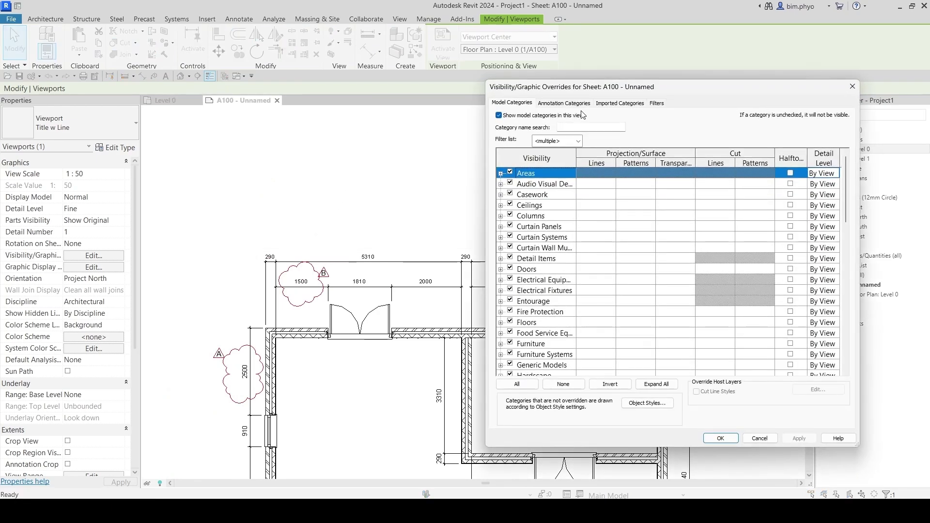
{"action": "left_click", "coordinate": [564, 102]}
{"action": "scroll", "coordinate": [569, 276], "scroll_direction": "down", "scroll_amount": 12}
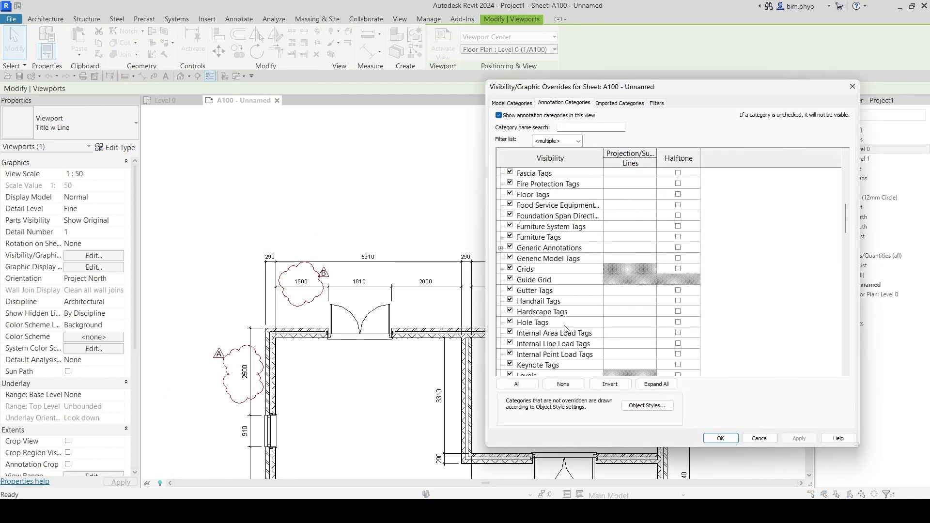
{"action": "scroll", "coordinate": [567, 328], "scroll_direction": "down", "scroll_amount": 13}
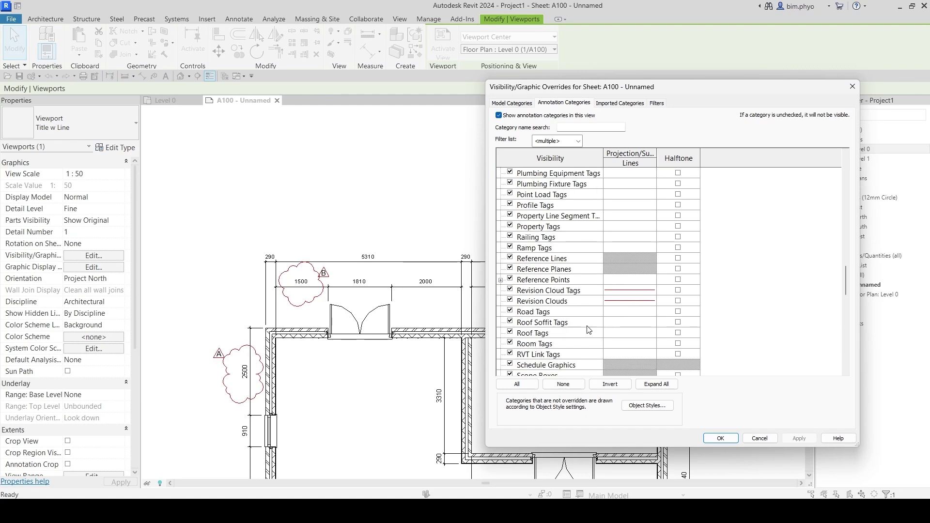
{"action": "left_click", "coordinate": [562, 302]}
{"action": "left_click", "coordinate": [628, 303]}
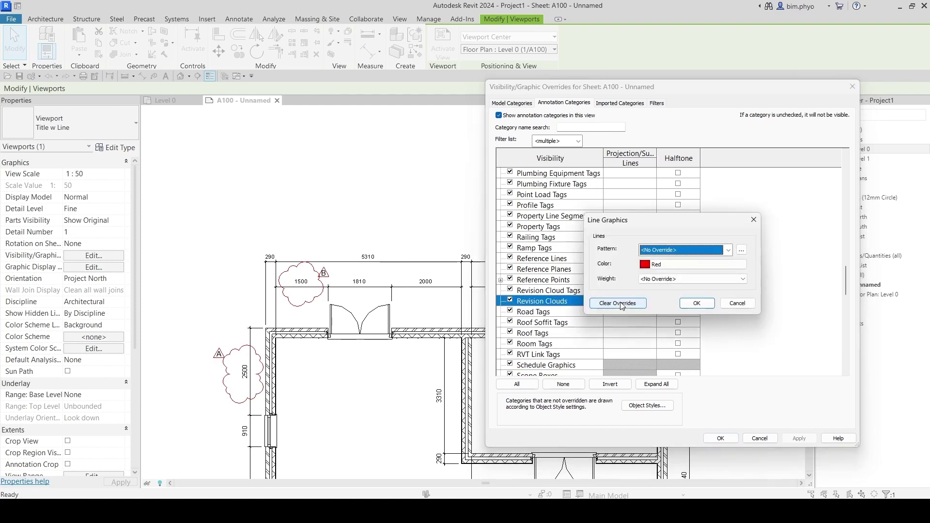
{"action": "left_click", "coordinate": [697, 303]}
Step: Review the line graphics override of the Revision Cloud Tags category and accept the sheet's visibility settings
{"action": "left_click", "coordinate": [616, 290]}
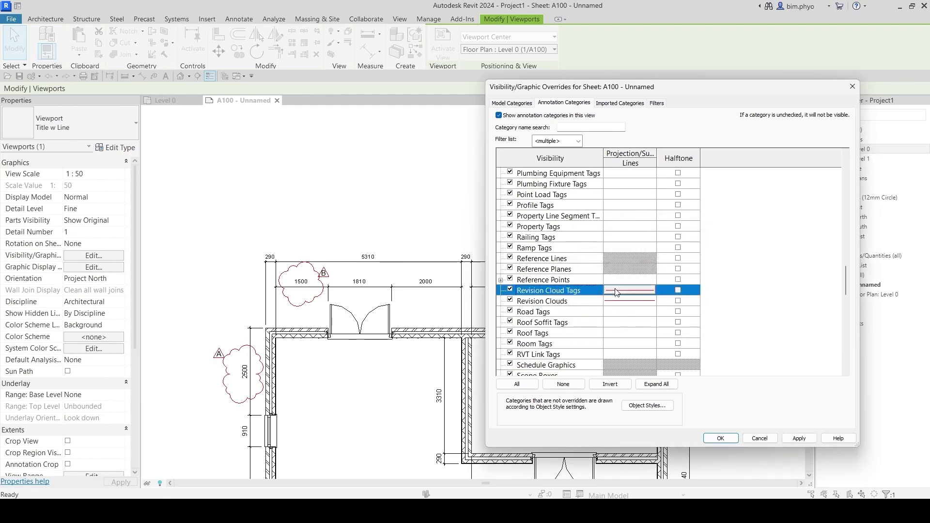
{"action": "left_click", "coordinate": [629, 291]}
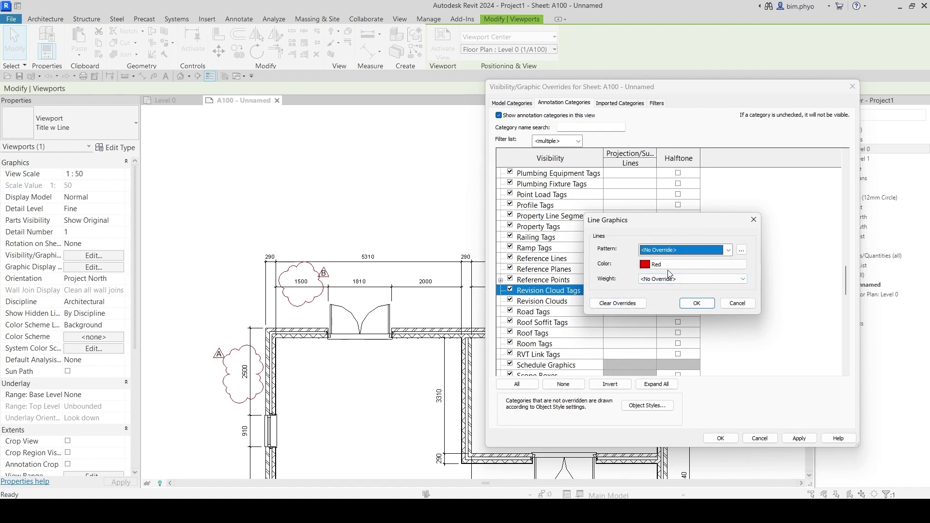
{"action": "left_click", "coordinate": [689, 304]}
{"action": "left_click", "coordinate": [721, 437]}
{"action": "key", "text": "Escape"}
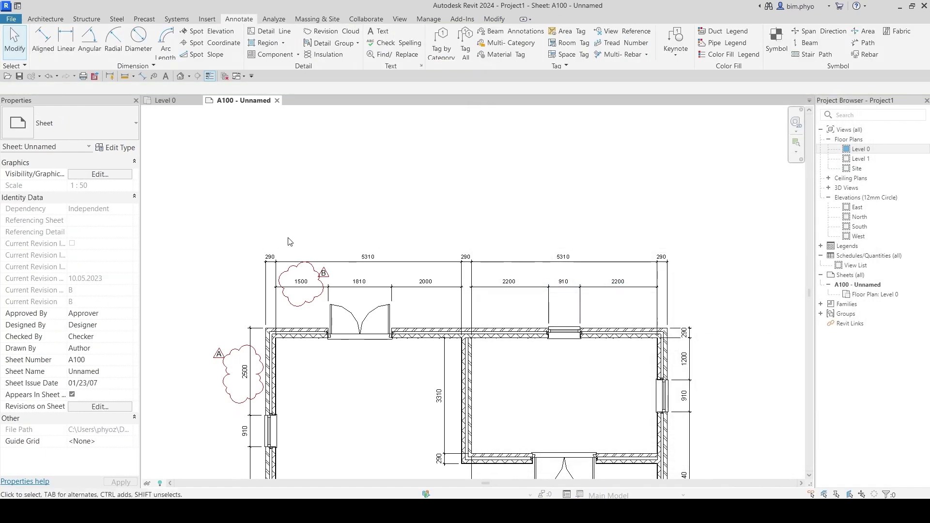
Step: Examine the tagged revision clouds around the floor plan and the REV field in the sheet's title block
{"action": "scroll", "coordinate": [320, 305], "scroll_direction": "down", "scroll_amount": 4}
{"action": "scroll", "coordinate": [305, 291], "scroll_direction": "down", "scroll_amount": 2}
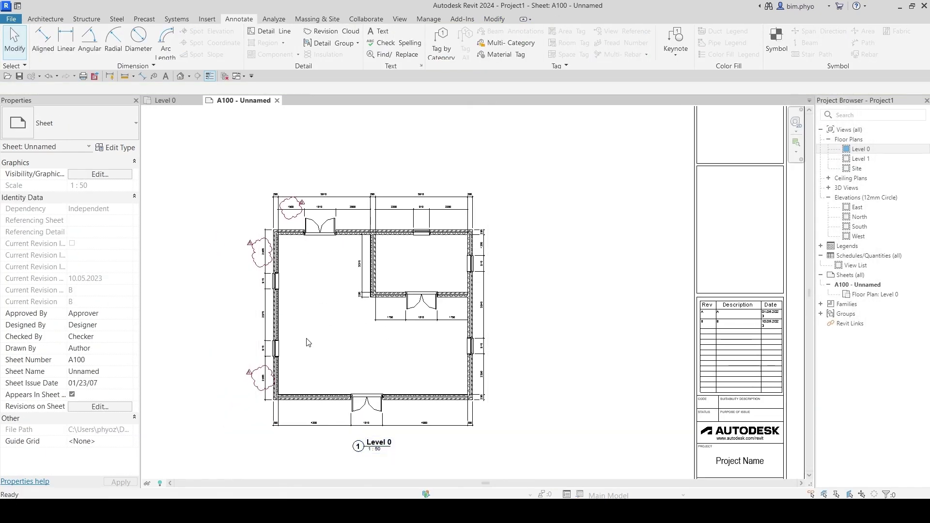
{"action": "scroll", "coordinate": [268, 215], "scroll_direction": "up", "scroll_amount": 2}
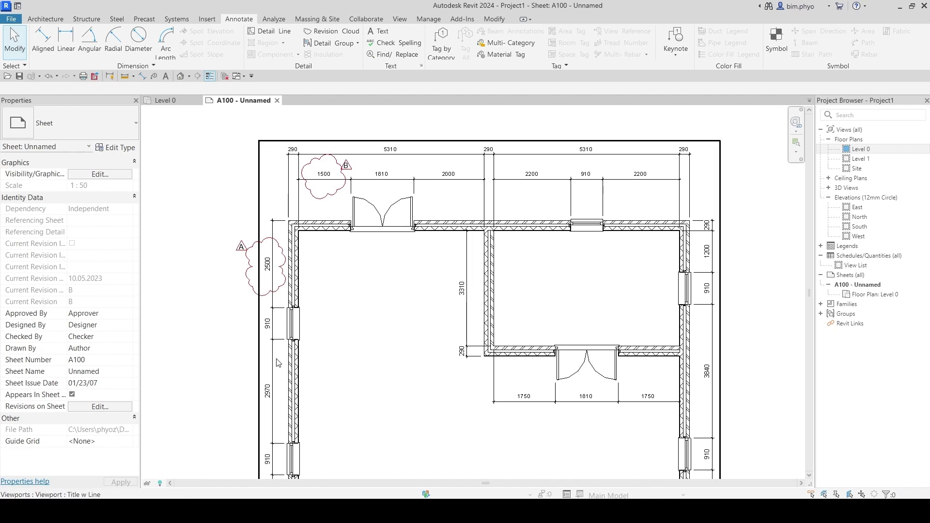
{"action": "middle_click_drag", "start_coordinate": [588, 335], "coordinate": [609, 348]}
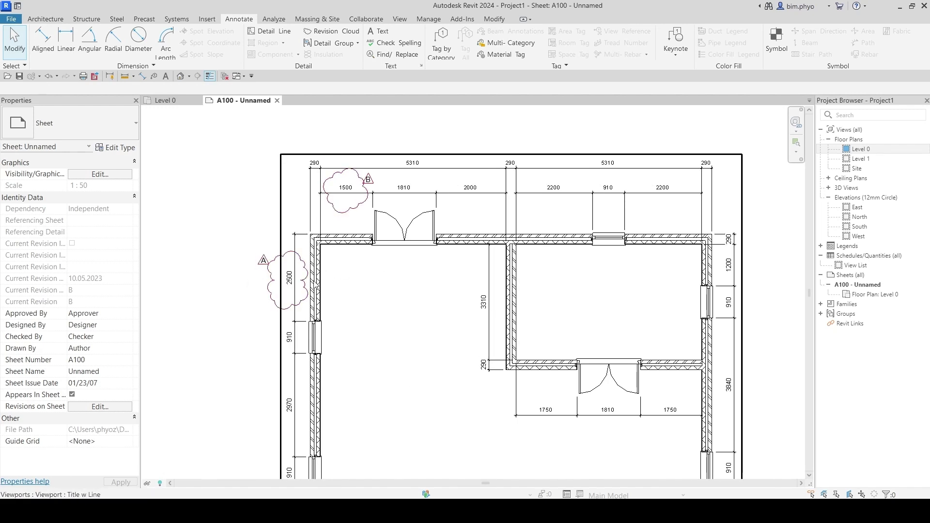
{"action": "scroll", "coordinate": [326, 258], "scroll_direction": "down", "scroll_amount": 5}
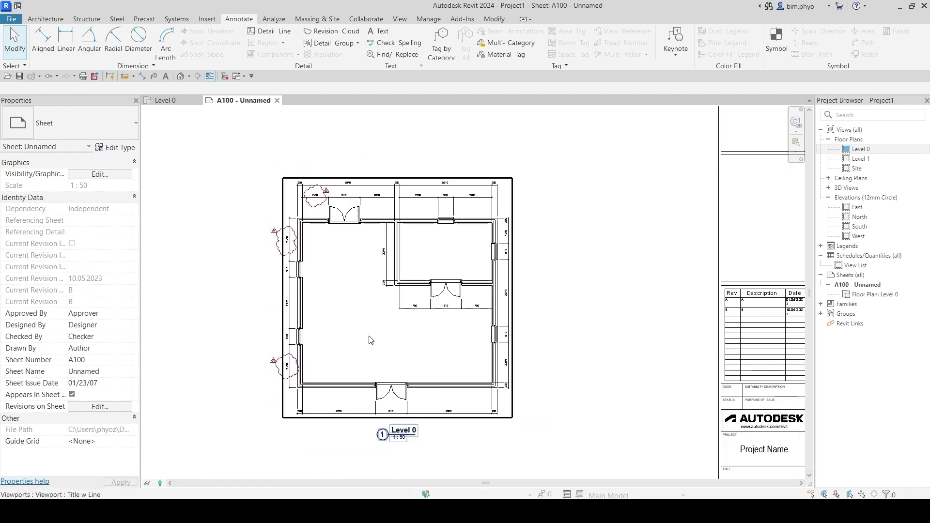
{"action": "scroll", "coordinate": [371, 334], "scroll_direction": "up", "scroll_amount": 4}
{"action": "scroll", "coordinate": [339, 266], "scroll_direction": "down", "scroll_amount": 2}
{"action": "scroll", "coordinate": [339, 267], "scroll_direction": "down", "scroll_amount": 4}
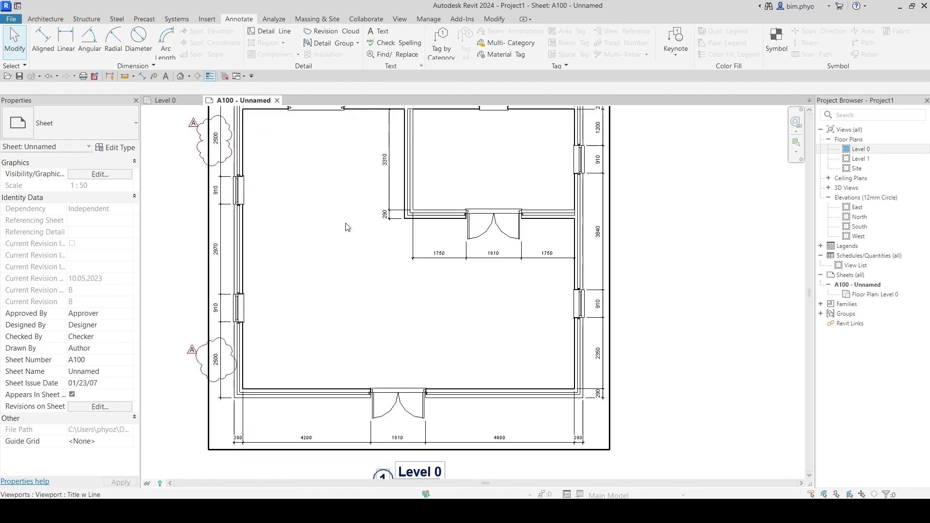
{"action": "scroll", "coordinate": [483, 353], "scroll_direction": "down", "scroll_amount": 3}
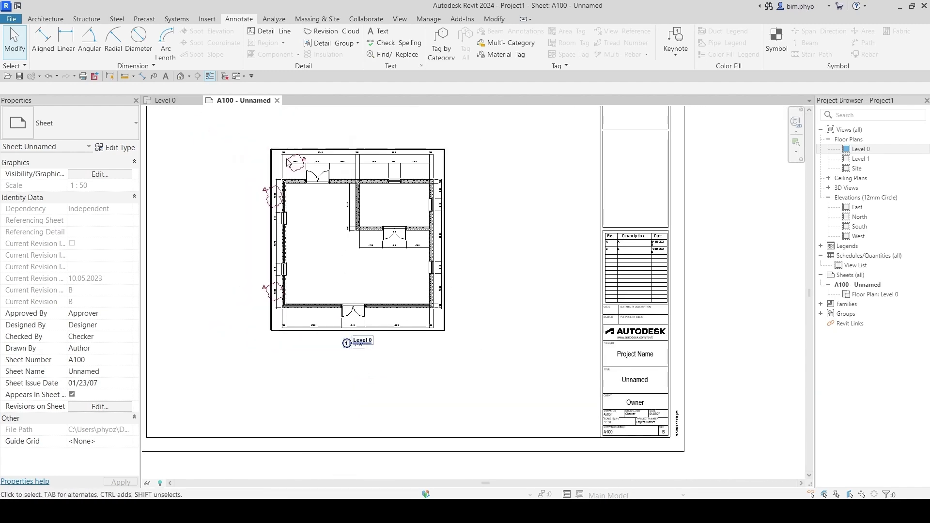
{"action": "scroll", "coordinate": [499, 275], "scroll_direction": "up", "scroll_amount": 6}
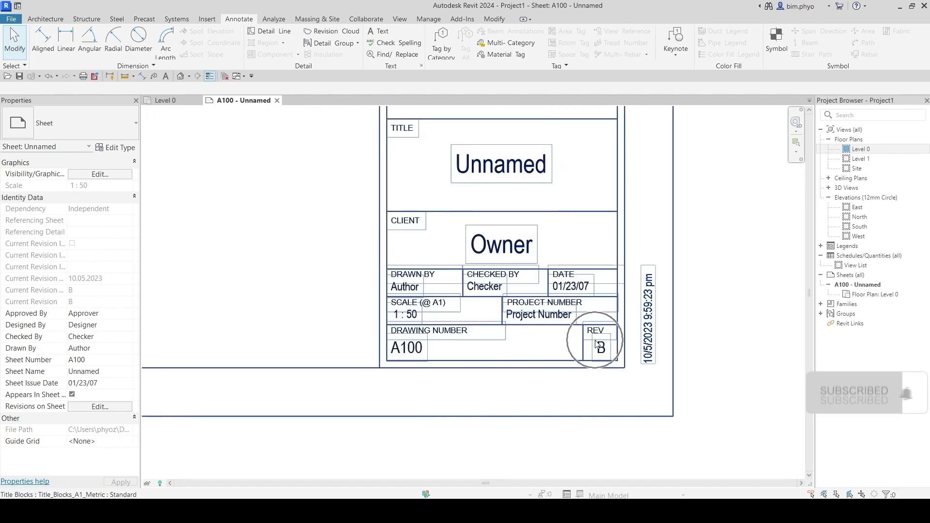
{"action": "scroll", "coordinate": [614, 338], "scroll_direction": "down", "scroll_amount": 2}
{"action": "scroll", "coordinate": [605, 372], "scroll_direction": "down", "scroll_amount": 3}
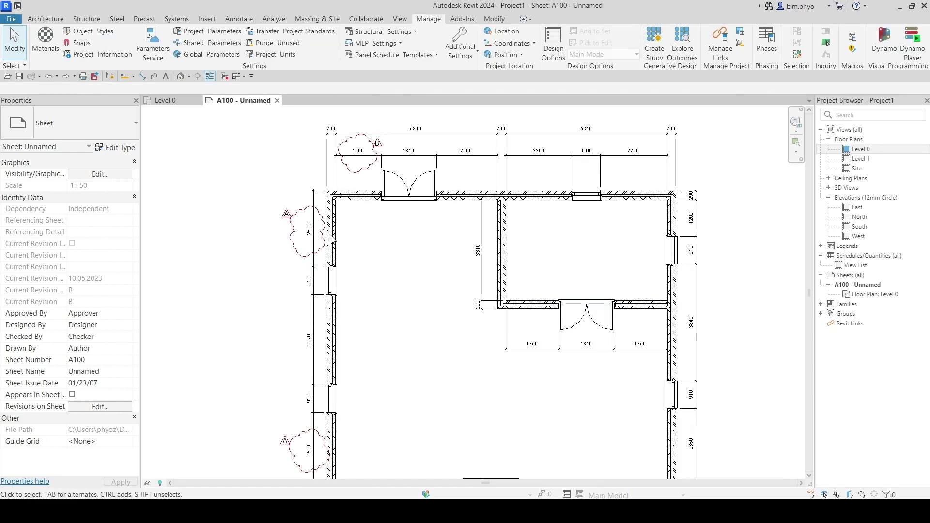
Step: Examine the A clouds on the plan's left side and the B cloud above it at several zoom levels
{"action": "scroll", "coordinate": [368, 242], "scroll_direction": "down", "scroll_amount": 5}
{"action": "scroll", "coordinate": [349, 242], "scroll_direction": "up", "scroll_amount": 5}
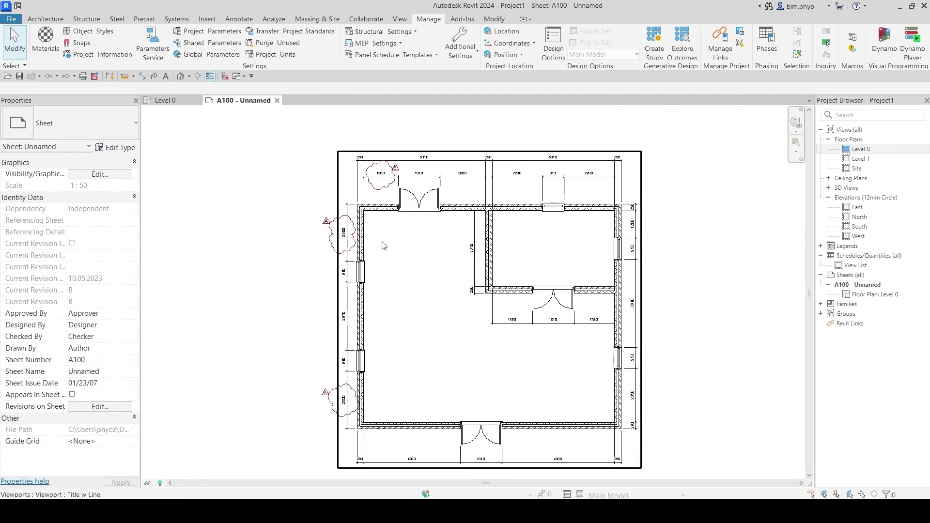
{"action": "scroll", "coordinate": [383, 246], "scroll_direction": "down", "scroll_amount": 3}
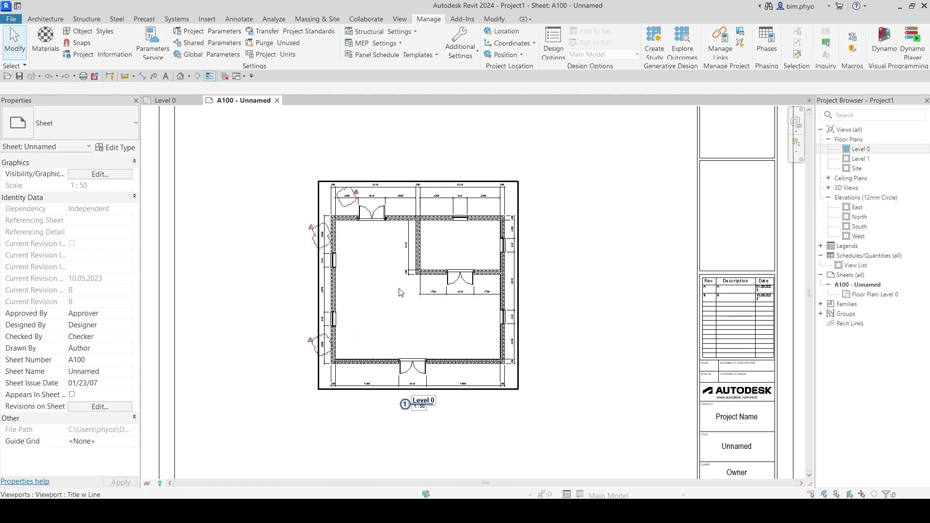
{"action": "scroll", "coordinate": [355, 250], "scroll_direction": "up", "scroll_amount": 5}
{"action": "scroll", "coordinate": [342, 264], "scroll_direction": "down", "scroll_amount": 2}
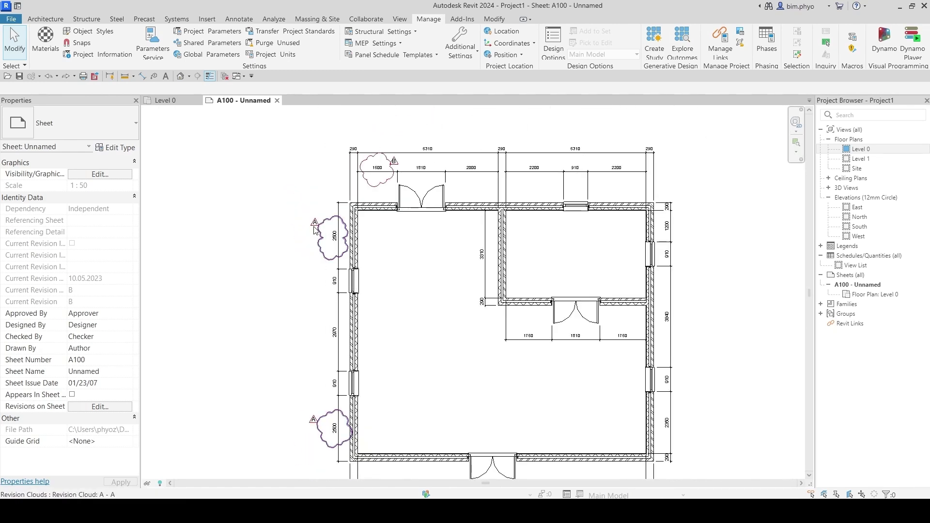
{"action": "scroll", "coordinate": [320, 238], "scroll_direction": "down", "scroll_amount": 3}
{"action": "middle_click_drag", "start_coordinate": [370, 311], "coordinate": [361, 335]}
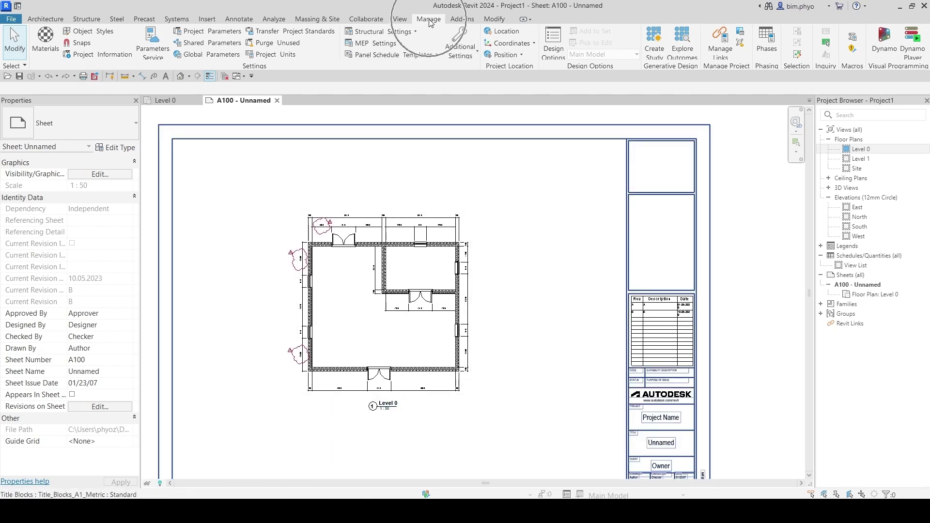
Step: Set revision A's Show option to None in the Sheet Issues/Revisions settings and accept them
{"action": "left_click", "coordinate": [460, 49]}
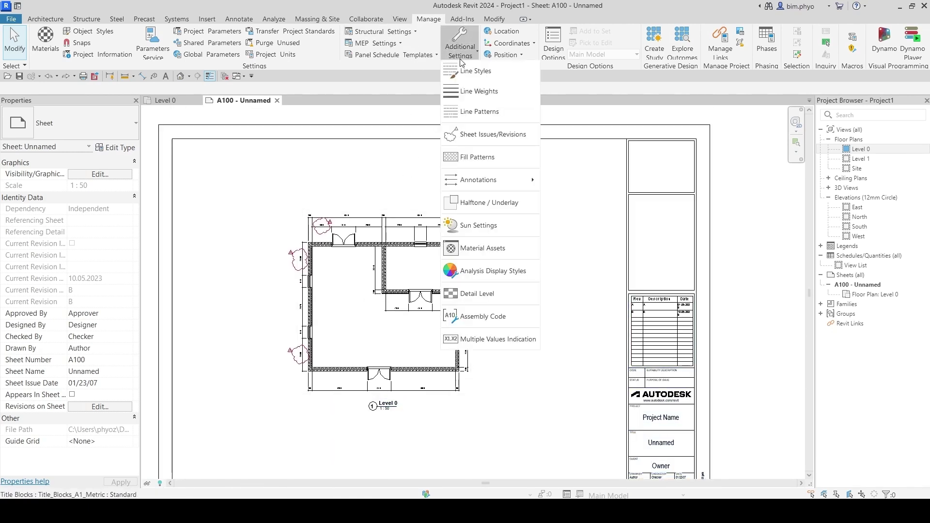
{"action": "left_click", "coordinate": [484, 136]}
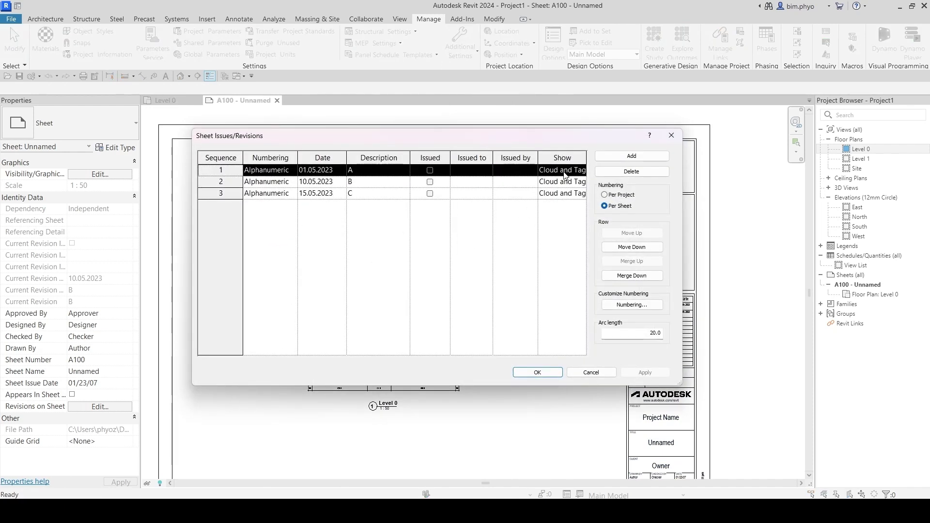
{"action": "left_click", "coordinate": [573, 171]}
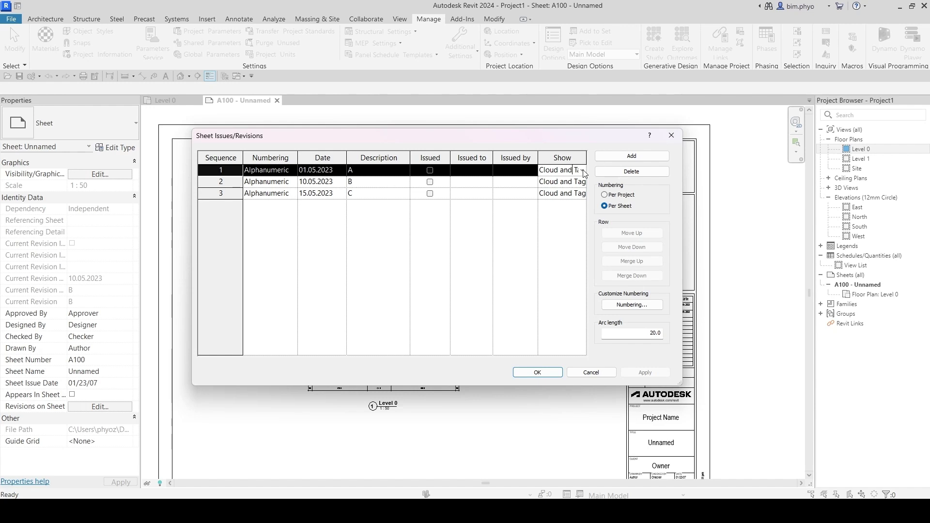
{"action": "left_click", "coordinate": [583, 171]}
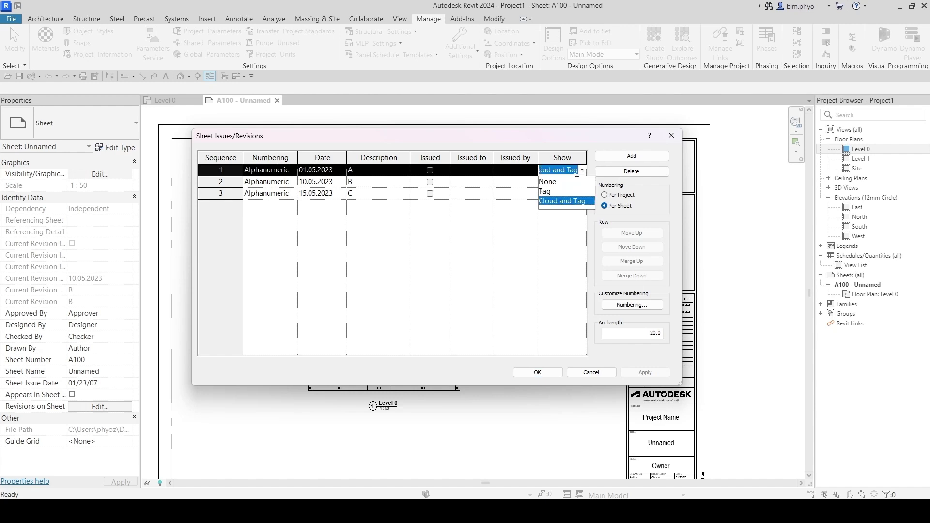
{"action": "left_click", "coordinate": [549, 182]}
{"action": "left_click", "coordinate": [537, 373]}
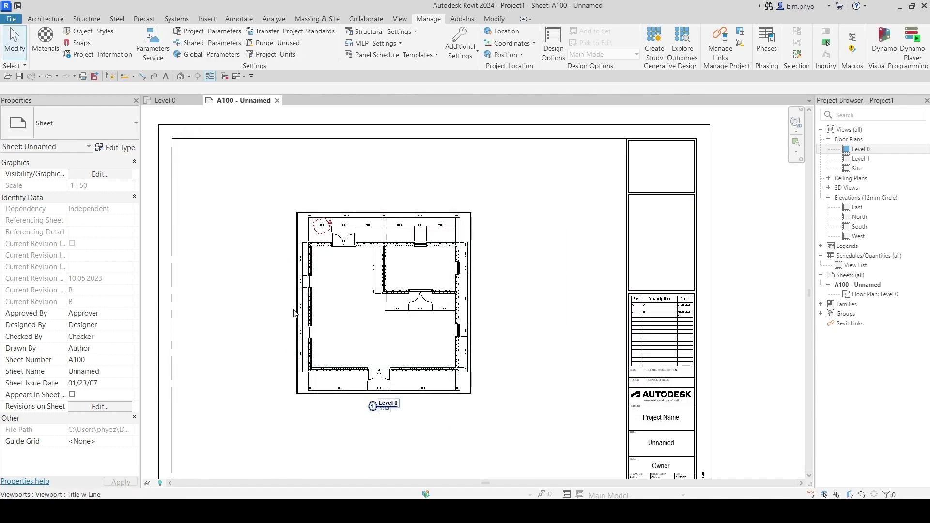
Step: Review the Show options offered for revision A in the Sheet Issues/Revisions settings, keeping None selected
{"action": "left_click", "coordinate": [460, 46]}
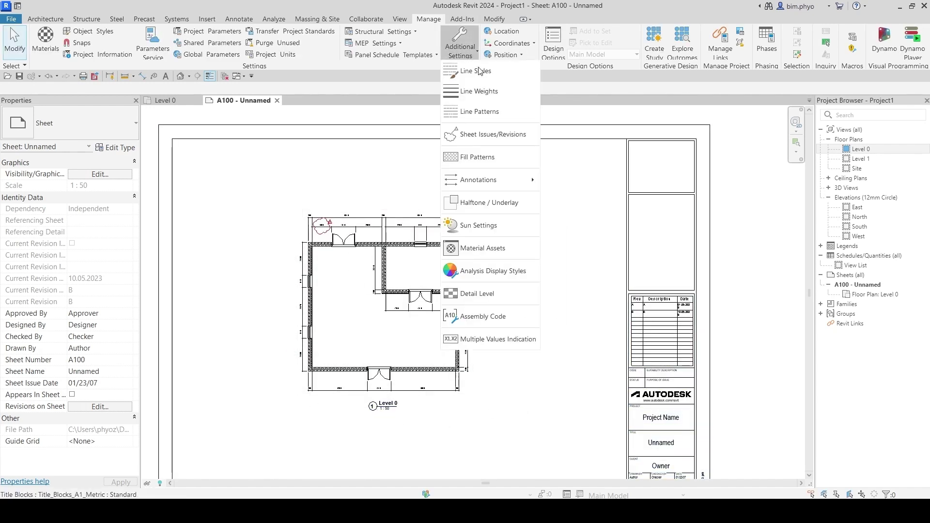
{"action": "left_click", "coordinate": [493, 134]}
{"action": "left_click", "coordinate": [564, 173]}
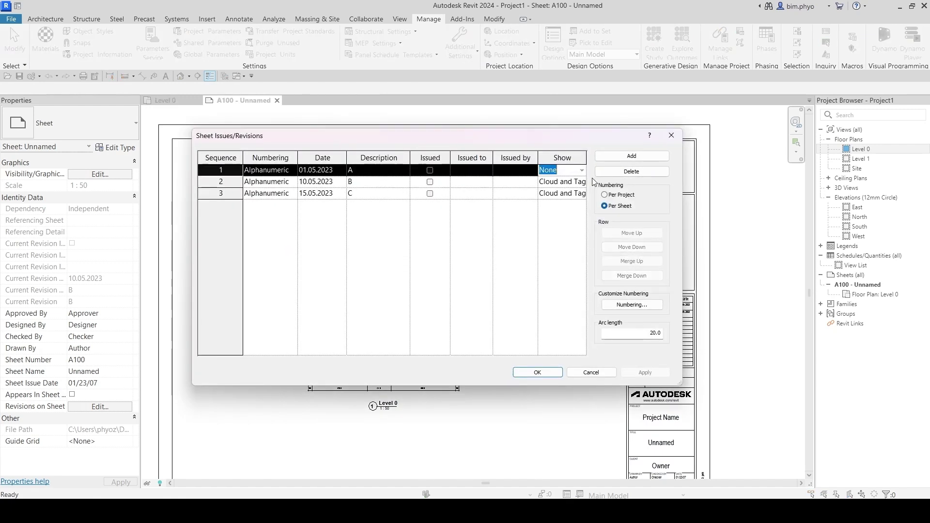
{"action": "left_click", "coordinate": [582, 171]}
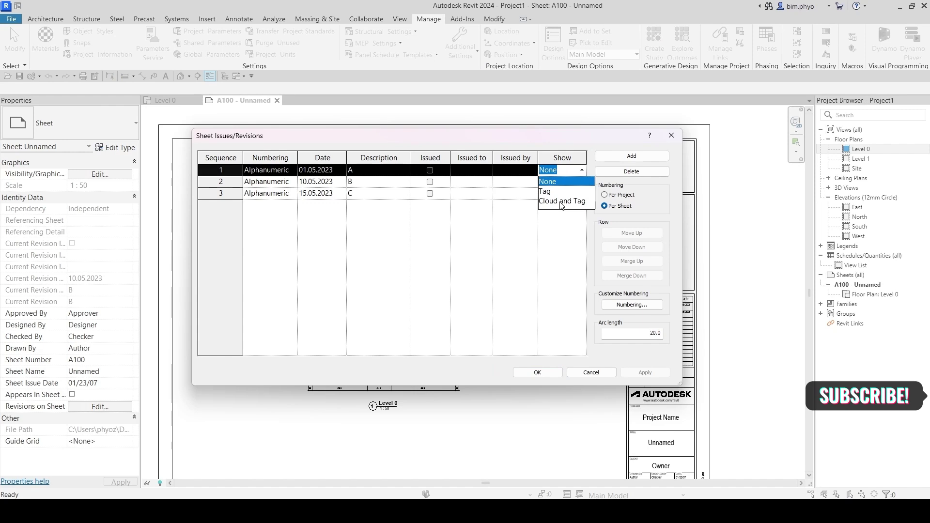
{"action": "left_click", "coordinate": [552, 182]}
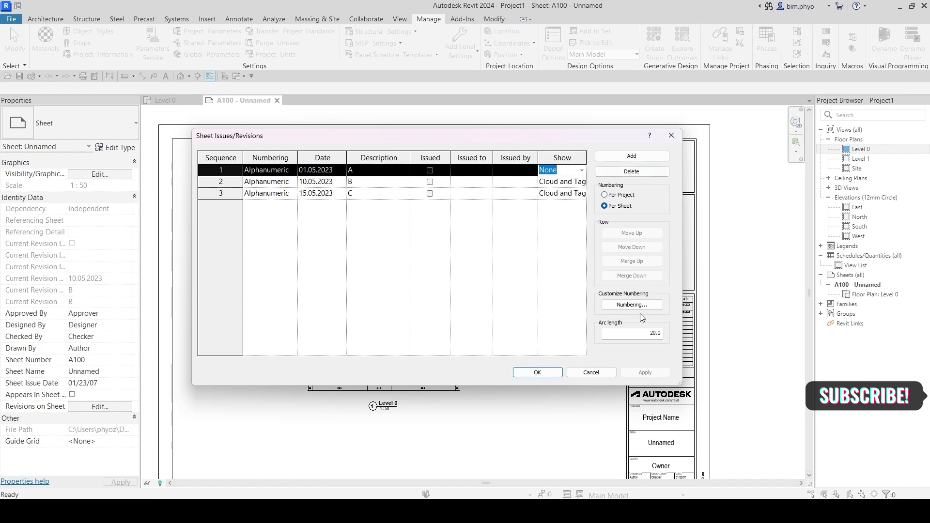
{"action": "left_click", "coordinate": [543, 371]}
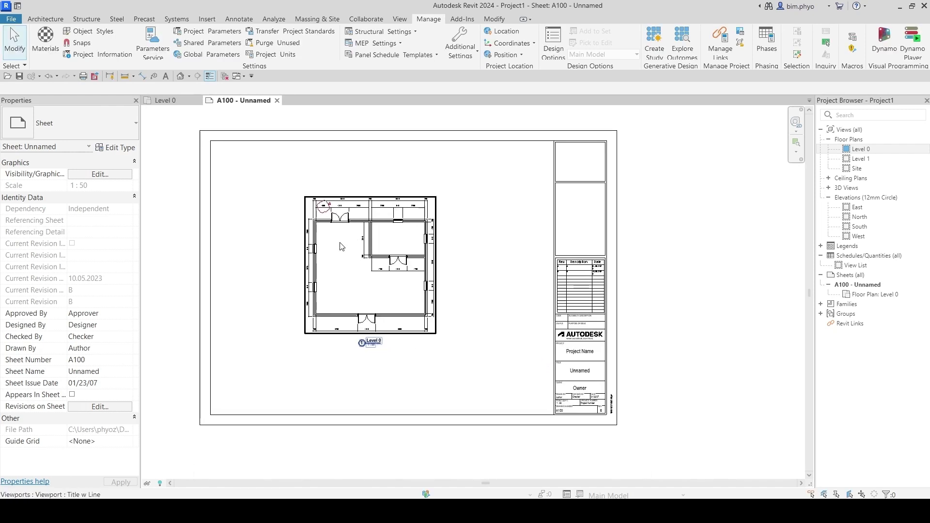
Step: Delete the lower window in the right exterior wall of the Level 0 floor plan
{"action": "middle_click_drag", "start_coordinate": [481, 308], "coordinate": [498, 268]}
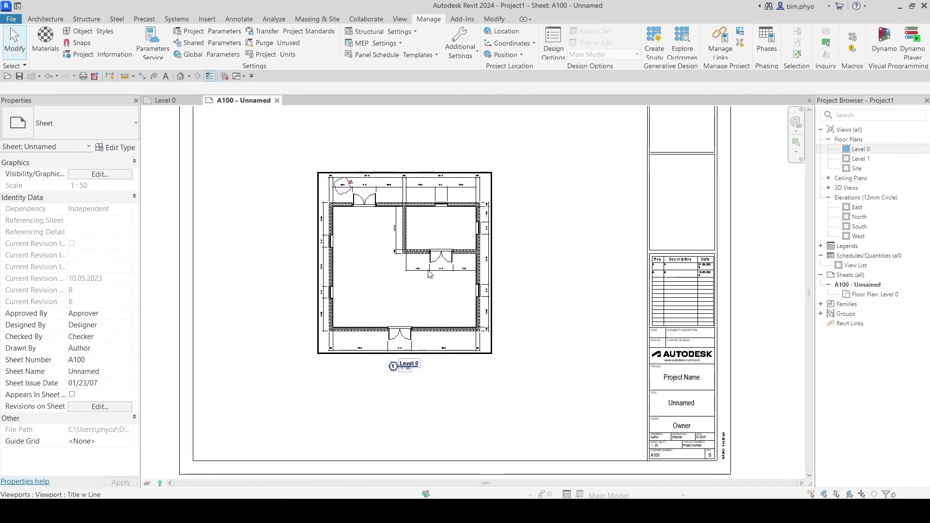
{"action": "scroll", "coordinate": [448, 274], "scroll_direction": "up", "scroll_amount": 4}
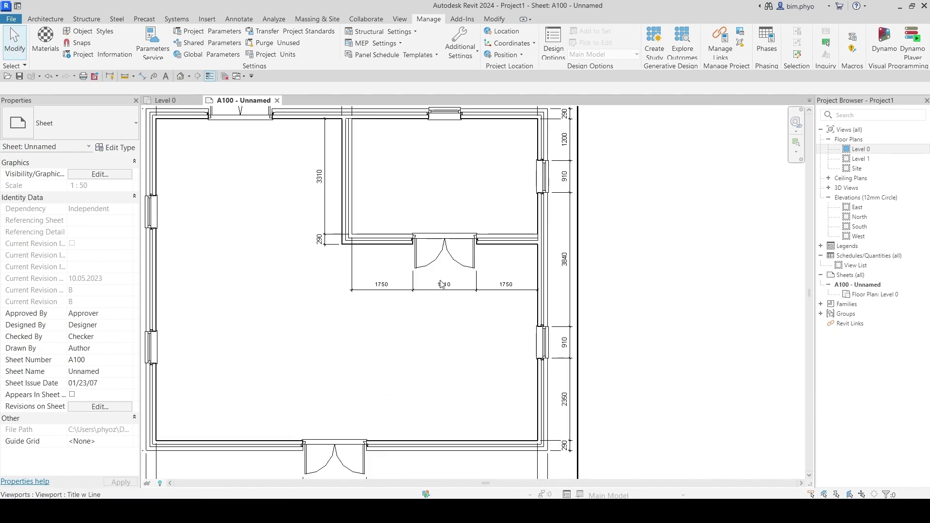
{"action": "scroll", "coordinate": [438, 273], "scroll_direction": "down", "scroll_amount": 2}
{"action": "scroll", "coordinate": [448, 274], "scroll_direction": "down", "scroll_amount": 1}
{"action": "scroll", "coordinate": [490, 295], "scroll_direction": "up", "scroll_amount": 3}
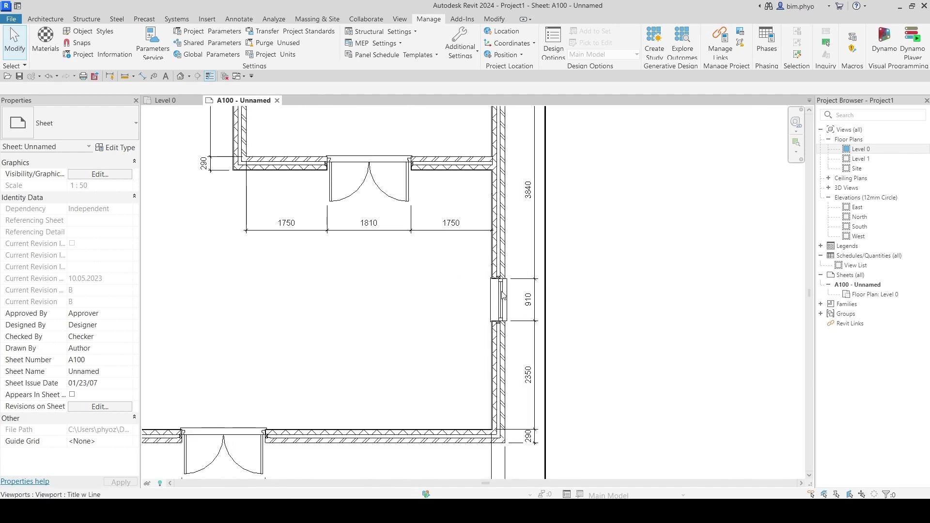
{"action": "left_click", "coordinate": [165, 100]}
{"action": "scroll", "coordinate": [332, 181], "scroll_direction": "down", "scroll_amount": 2}
{"action": "scroll", "coordinate": [550, 277], "scroll_direction": "down", "scroll_amount": 1}
{"action": "scroll", "coordinate": [550, 278], "scroll_direction": "up", "scroll_amount": 3}
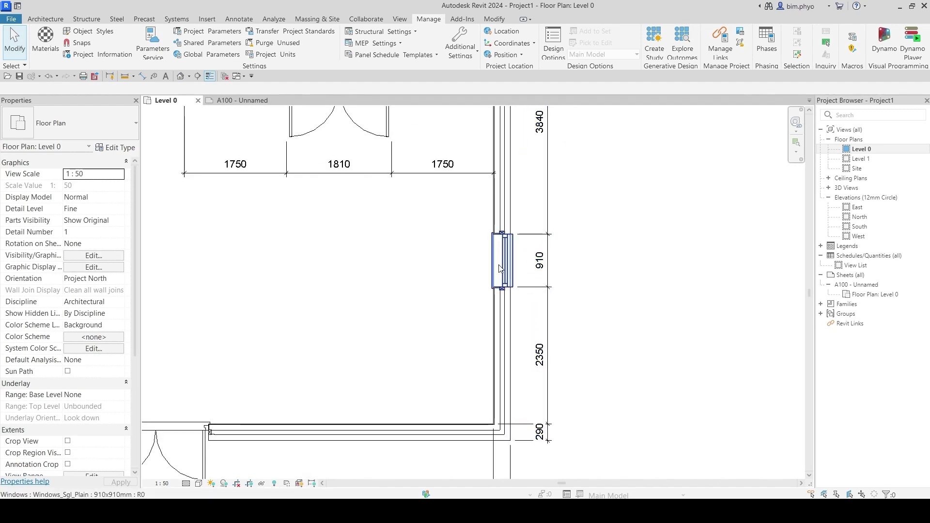
{"action": "left_click", "coordinate": [503, 314]}
{"action": "left_click", "coordinate": [686, 268]}
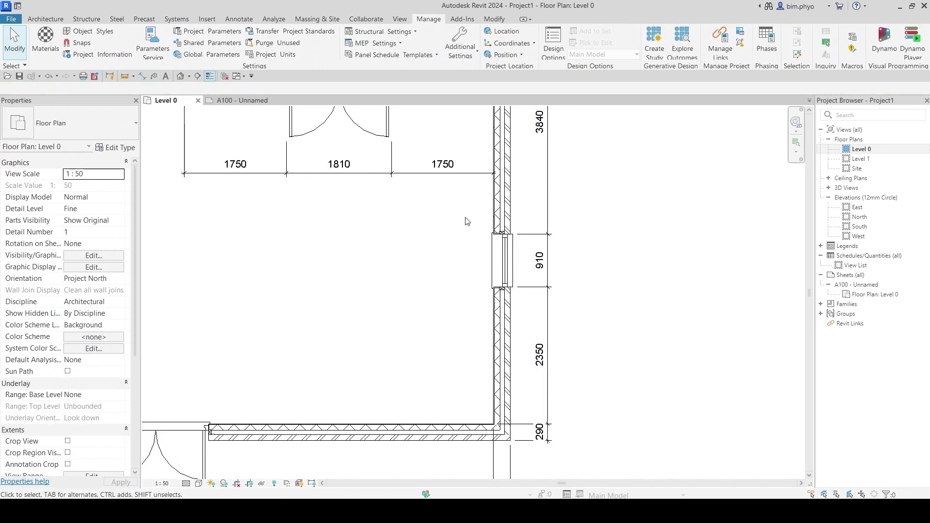
{"action": "left_click", "coordinate": [502, 262]}
{"action": "key", "text": "Delete"}
{"action": "scroll", "coordinate": [531, 321], "scroll_direction": "down", "scroll_amount": 4}
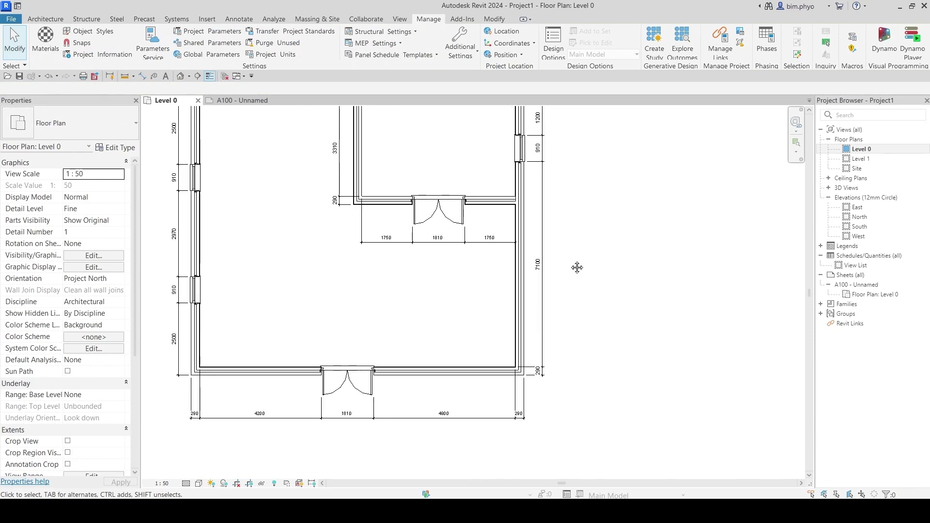
Step: Draw a rectangular revision cloud about 40 mm tall on sheet A100, assigned to Seq. 3 - C, around the deleted window's location in the right wall
{"action": "key", "text": "ctrl+Tab"}
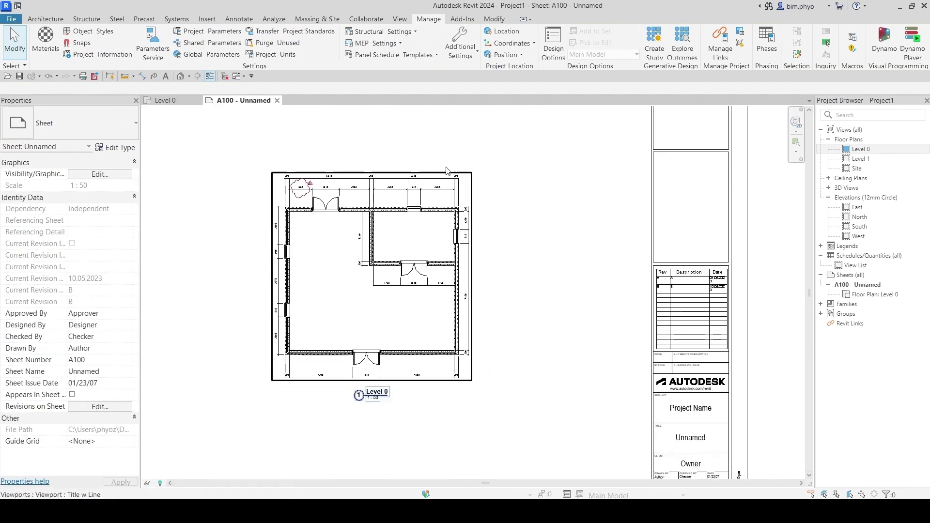
{"action": "left_click", "coordinate": [237, 20]}
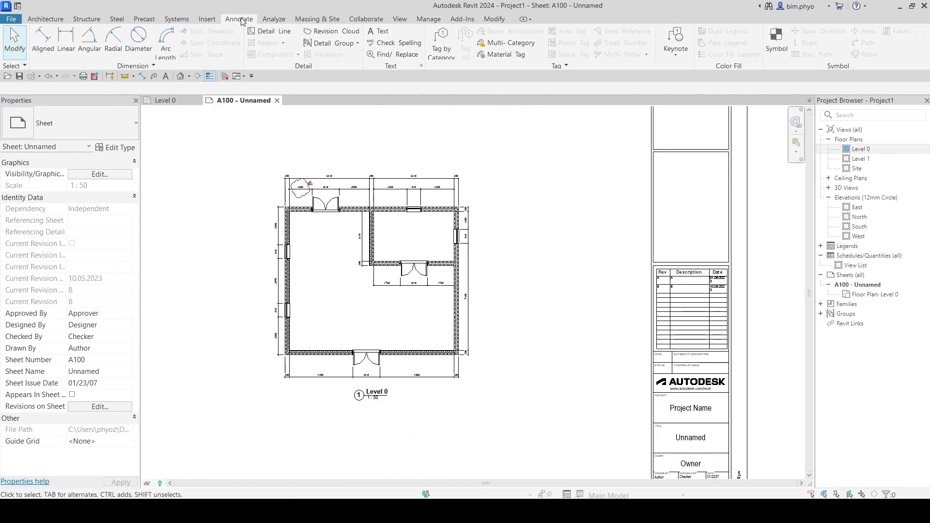
{"action": "left_click", "coordinate": [331, 31]}
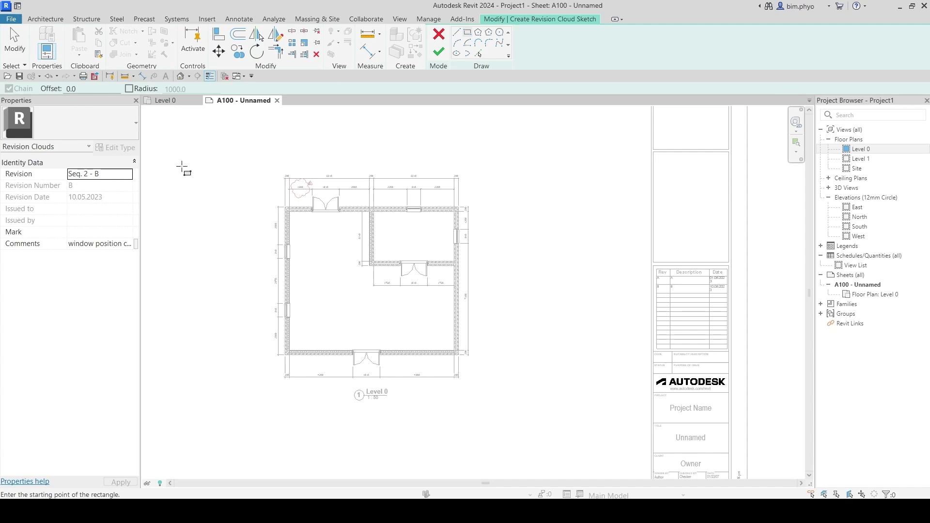
{"action": "left_click", "coordinate": [130, 176]}
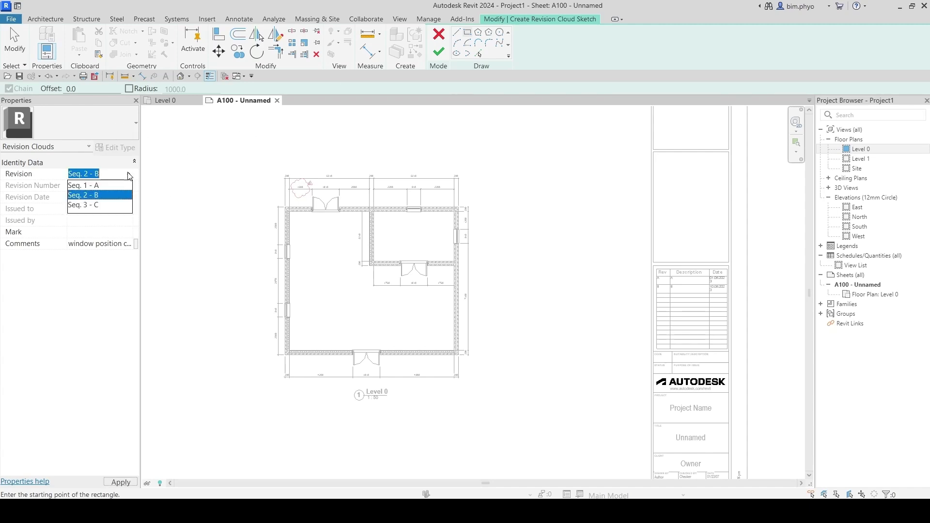
{"action": "left_click", "coordinate": [92, 206]}
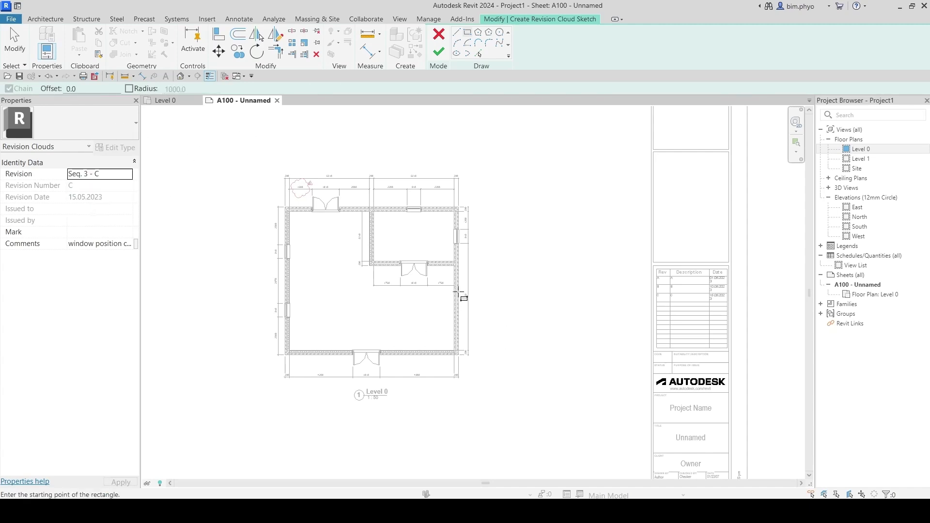
{"action": "left_click", "coordinate": [451, 195]}
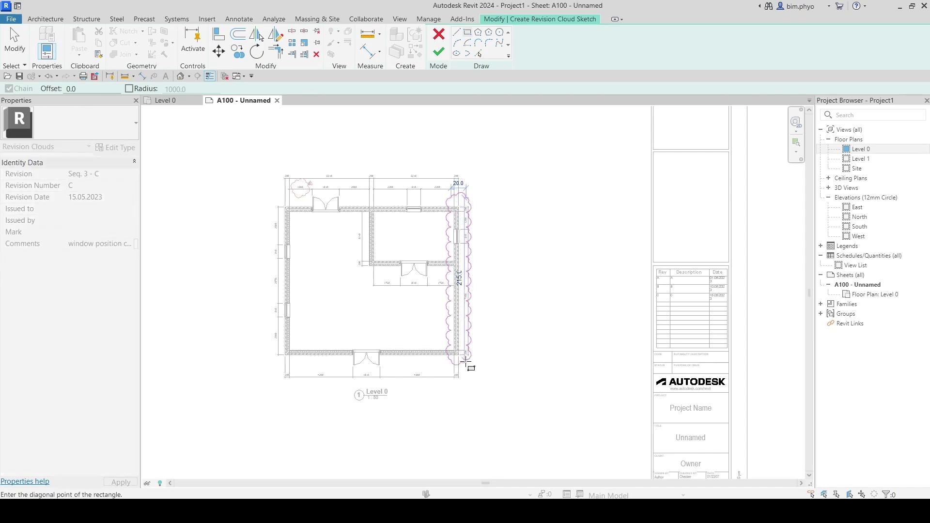
{"action": "key", "text": "Escape"}
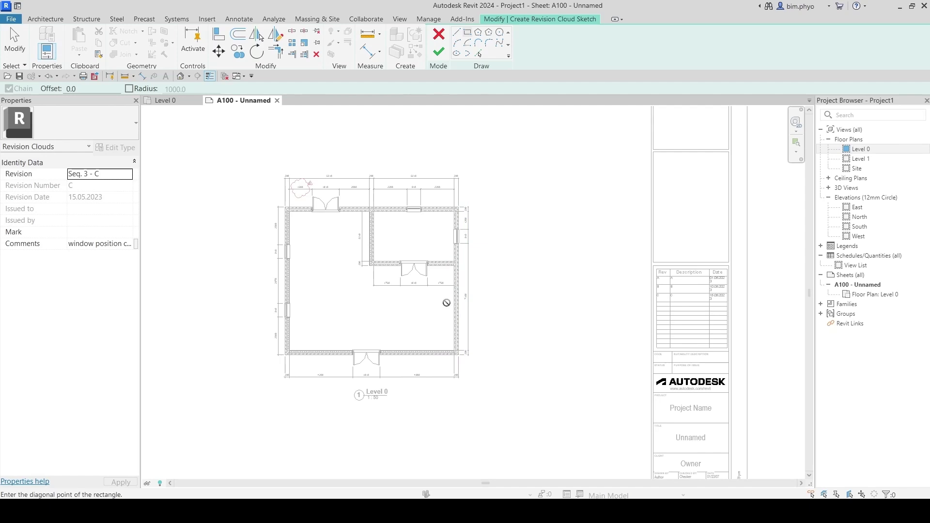
{"action": "left_click", "coordinate": [442, 291]}
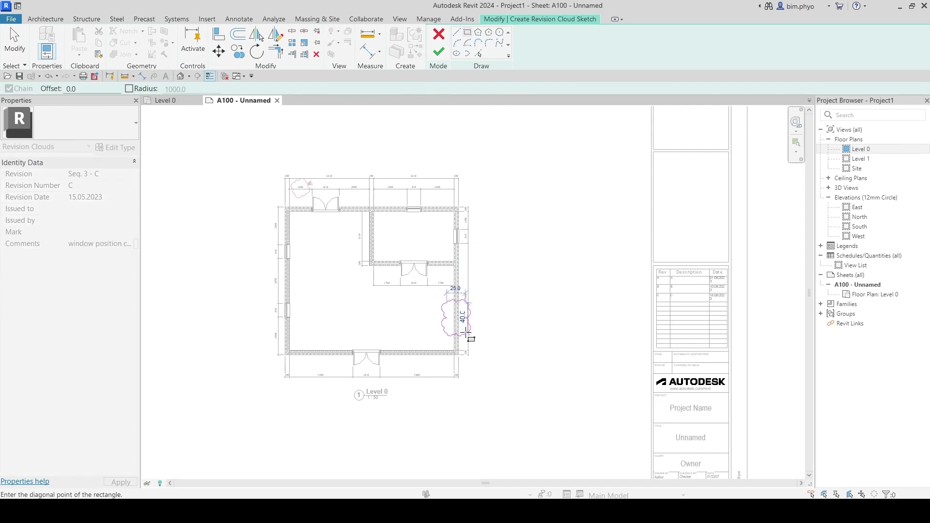
{"action": "left_click", "coordinate": [472, 336]}
{"action": "key", "text": "Escape"}
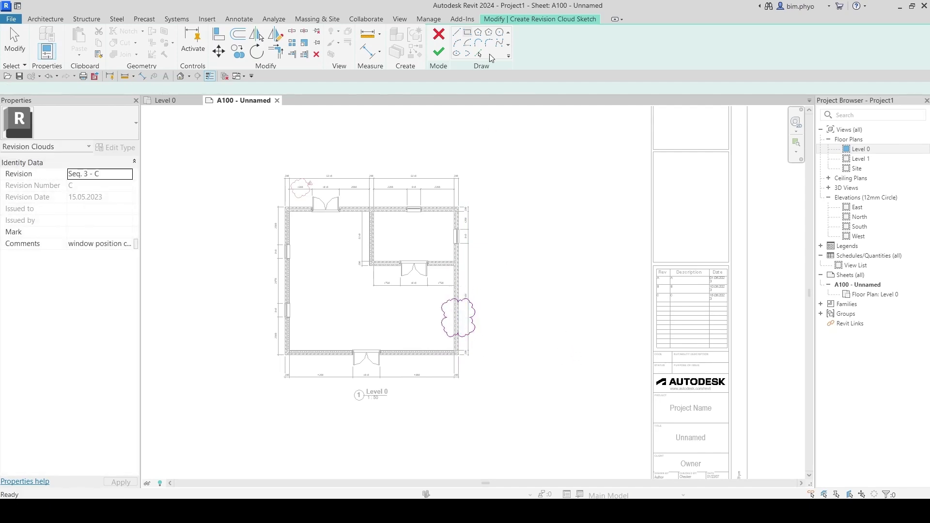
{"action": "left_click", "coordinate": [442, 56]}
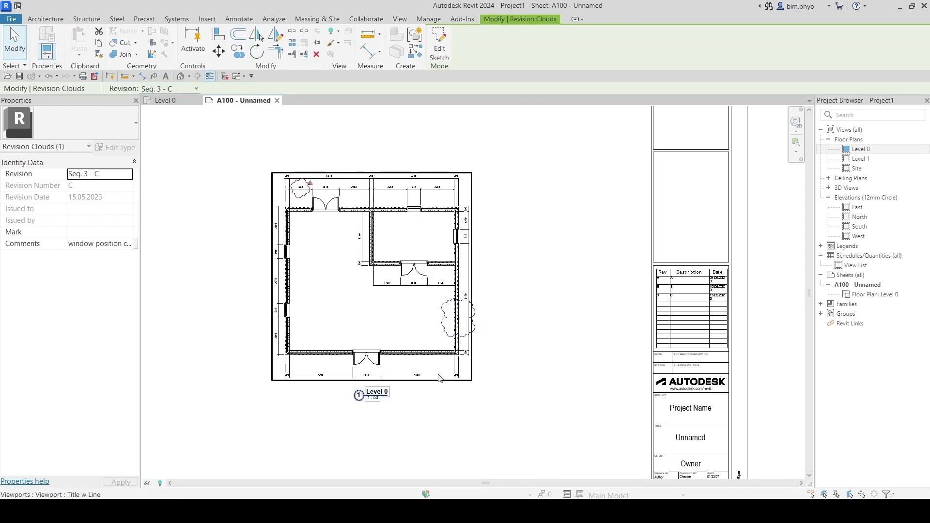
Step: Tag the revision C cloud without a leader line, placing the tag beside the cloud's upper-right edge
{"action": "scroll", "coordinate": [469, 318], "scroll_direction": "up", "scroll_amount": 3}
{"action": "scroll", "coordinate": [442, 347], "scroll_direction": "up", "scroll_amount": 3}
{"action": "left_click", "coordinate": [506, 357]}
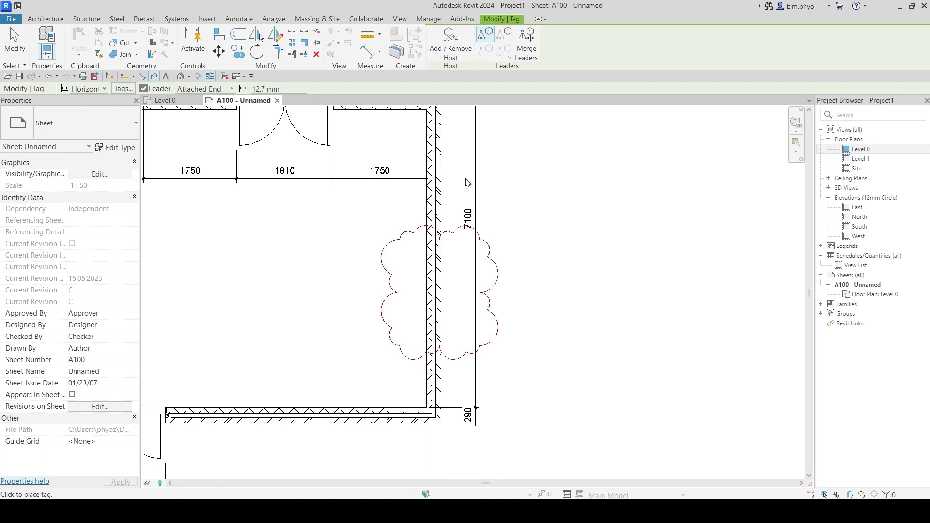
{"action": "key", "text": "Escape"}
{"action": "left_click", "coordinate": [433, 58]}
{"action": "left_click", "coordinate": [73, 174]}
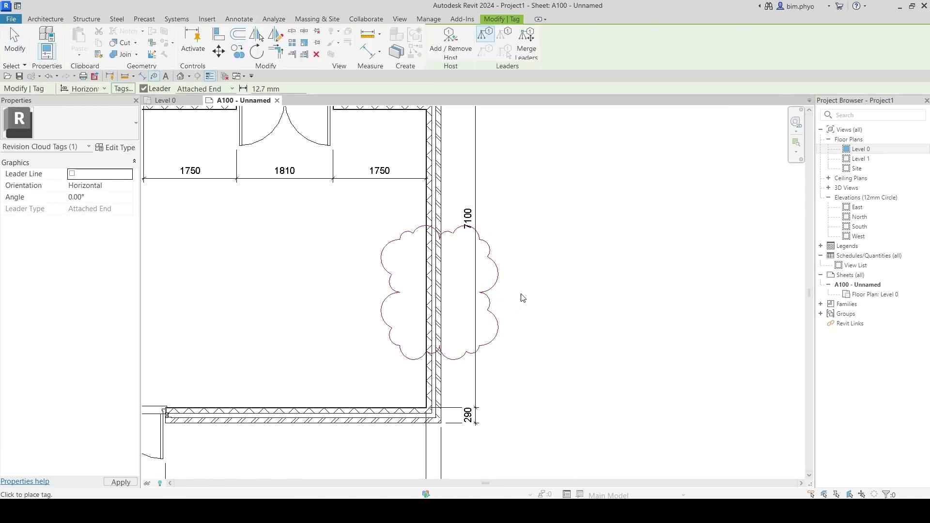
{"action": "scroll", "coordinate": [492, 278], "scroll_direction": "up", "scroll_amount": 1}
{"action": "scroll", "coordinate": [491, 279], "scroll_direction": "up", "scroll_amount": 1}
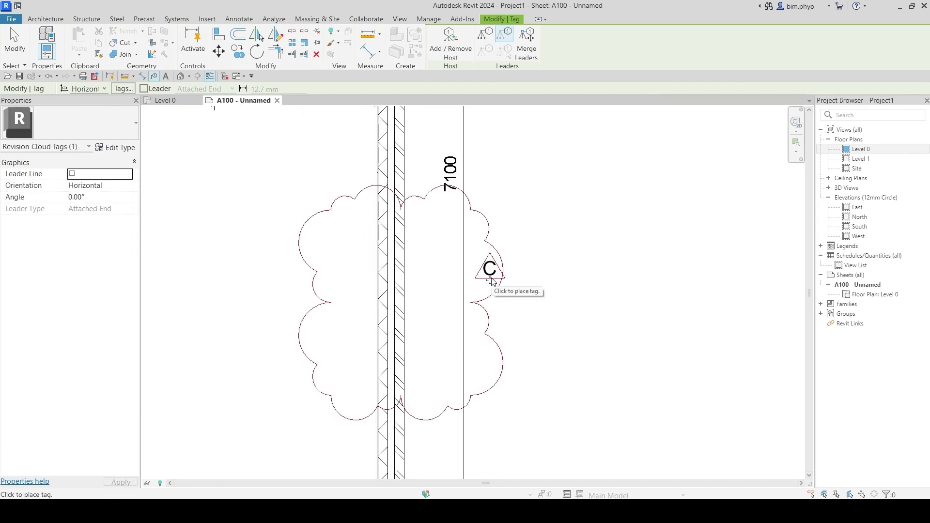
{"action": "left_click", "coordinate": [514, 262]}
{"action": "scroll", "coordinate": [484, 305], "scroll_direction": "down", "scroll_amount": 5}
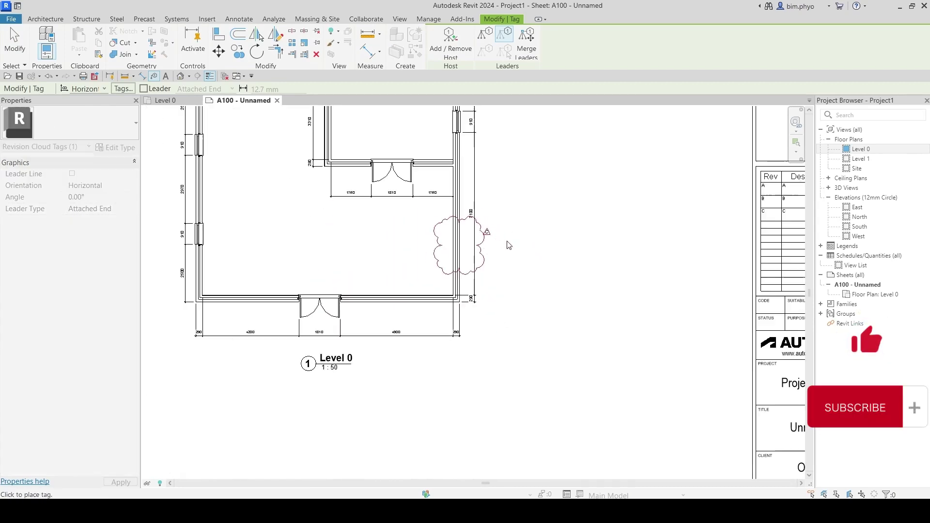
{"action": "key", "text": "Escape"}
{"action": "key", "text": "Escape"}
Step: Set the comment of the revision C cloud around the deleted window's location to "Removed window"
{"action": "left_click", "coordinate": [481, 328]}
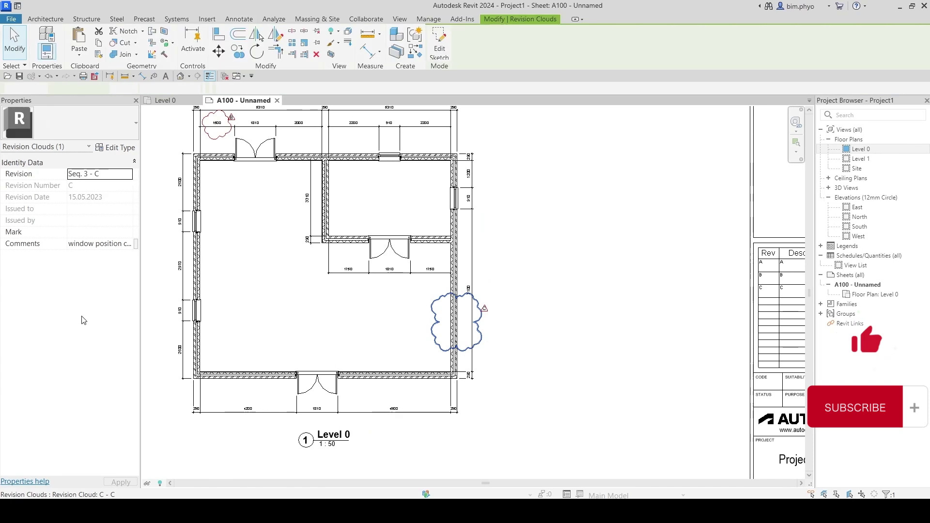
{"action": "left_click", "coordinate": [127, 245]}
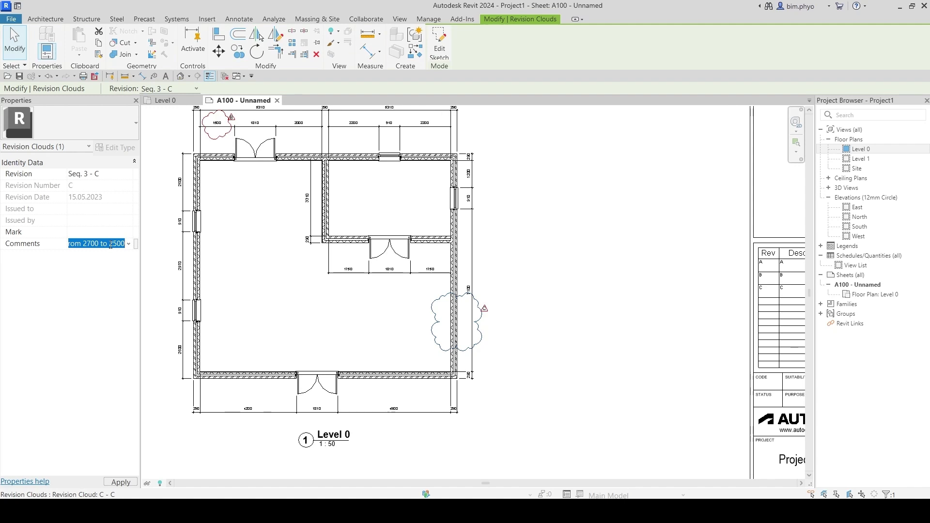
{"action": "type", "text": "Removed window"}
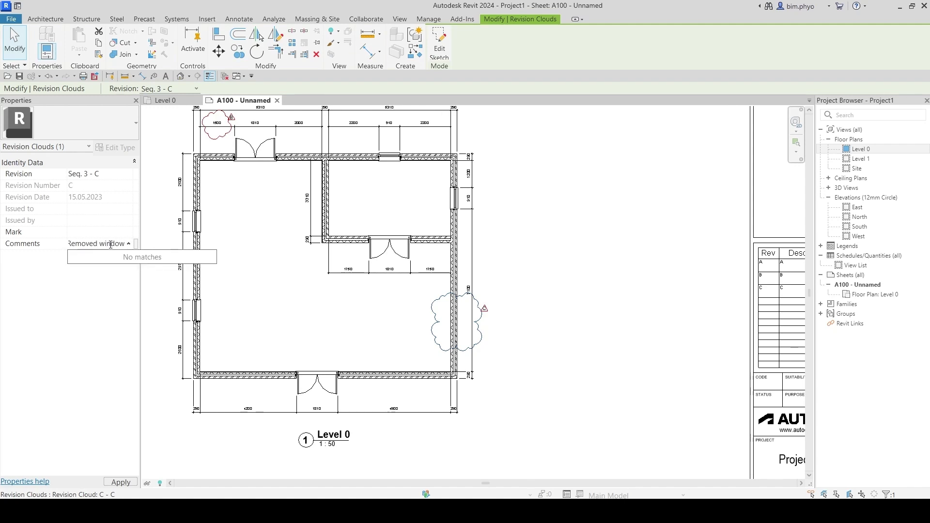
{"action": "key", "text": "Return"}
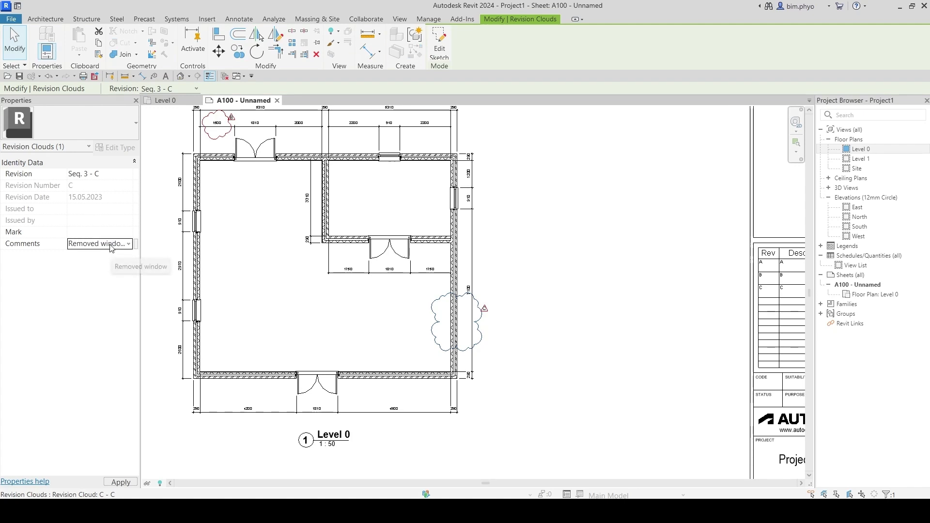
{"action": "key", "text": "Escape"}
{"action": "middle_click_drag", "start_coordinate": [364, 170], "coordinate": [439, 232]}
{"action": "scroll", "coordinate": [274, 190], "scroll_direction": "up", "scroll_amount": 4}
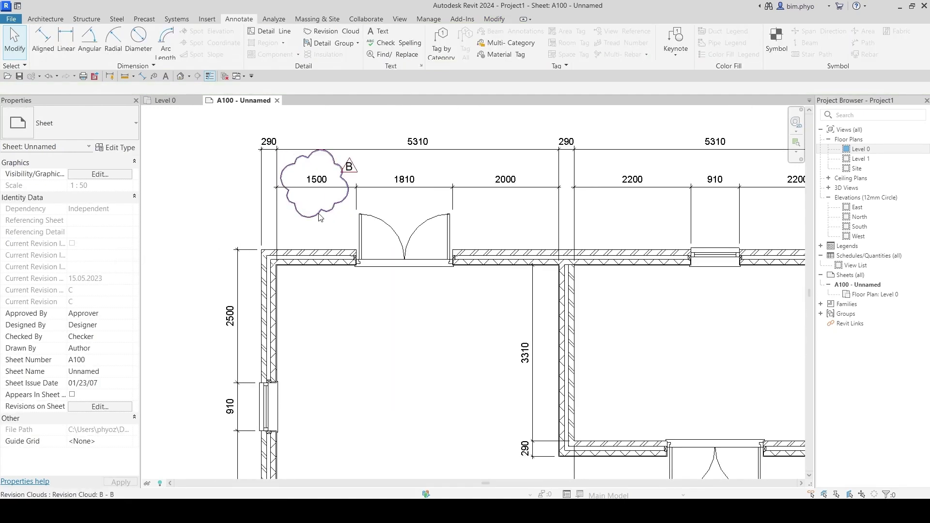
{"action": "left_click", "coordinate": [282, 180]}
{"action": "left_click", "coordinate": [103, 243]}
{"action": "left_click", "coordinate": [101, 244]}
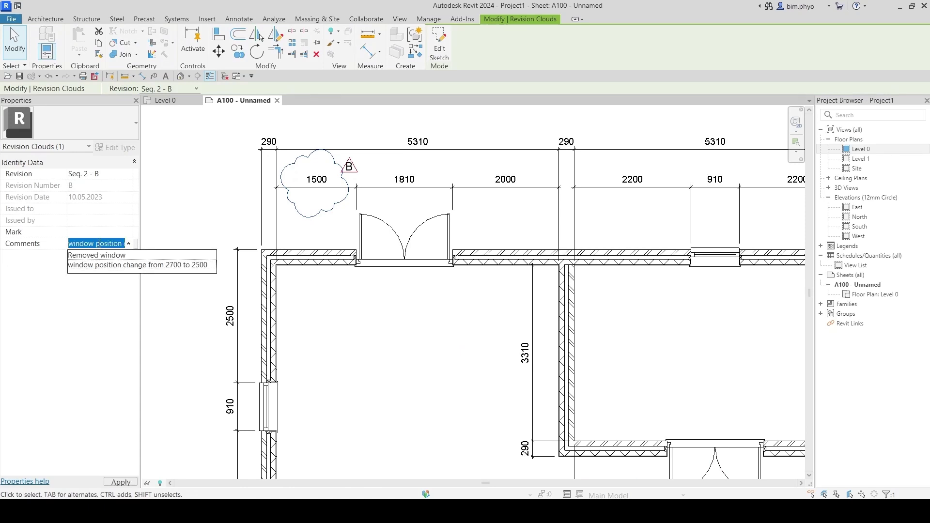
{"action": "key", "text": "Return"}
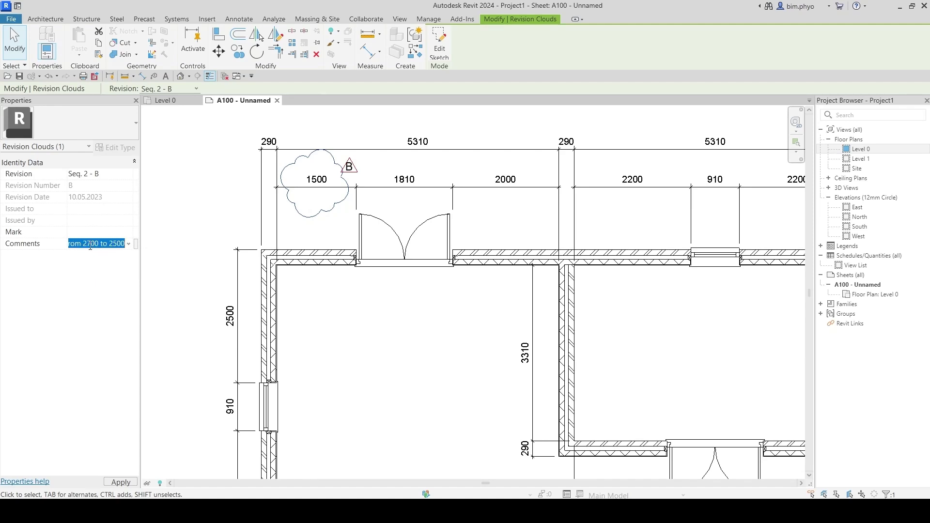
{"action": "key", "text": "Home"}
{"action": "key", "text": "Return"}
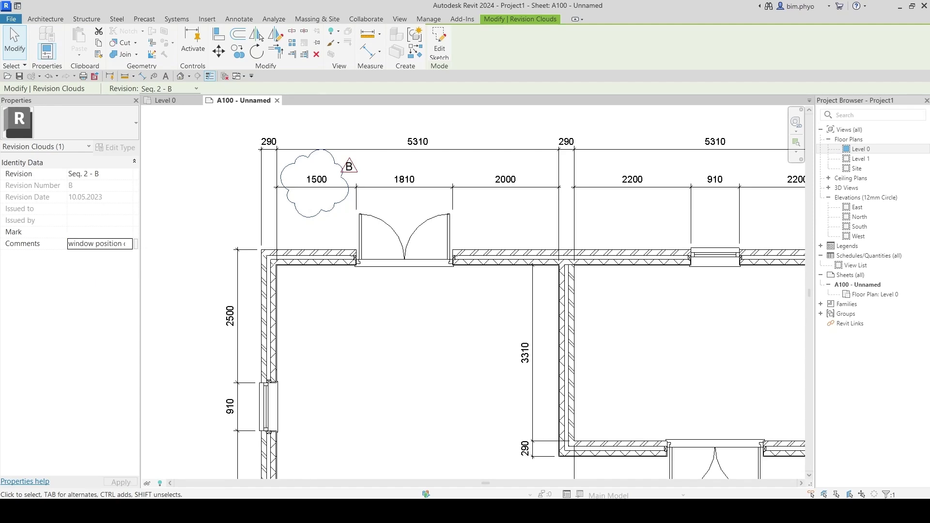
{"action": "key", "text": "Delete"}
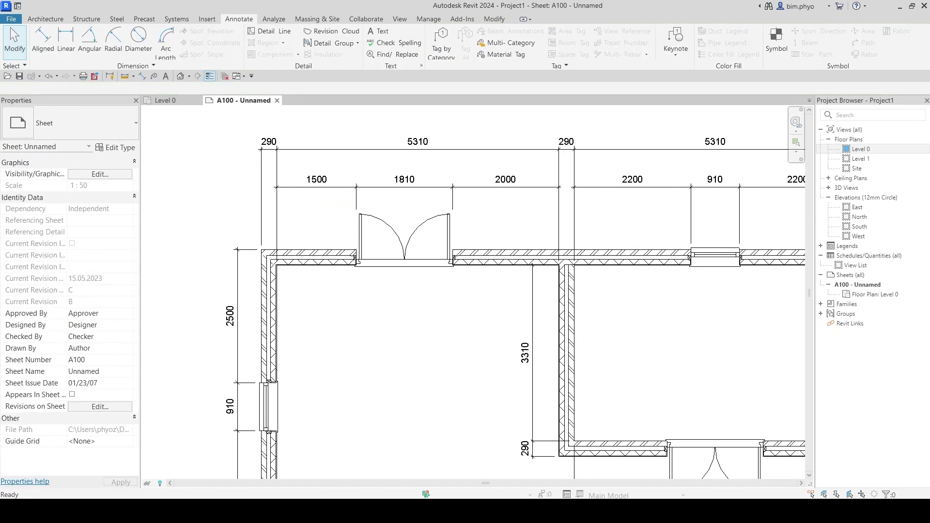
{"action": "key", "text": "ctrl+z"}
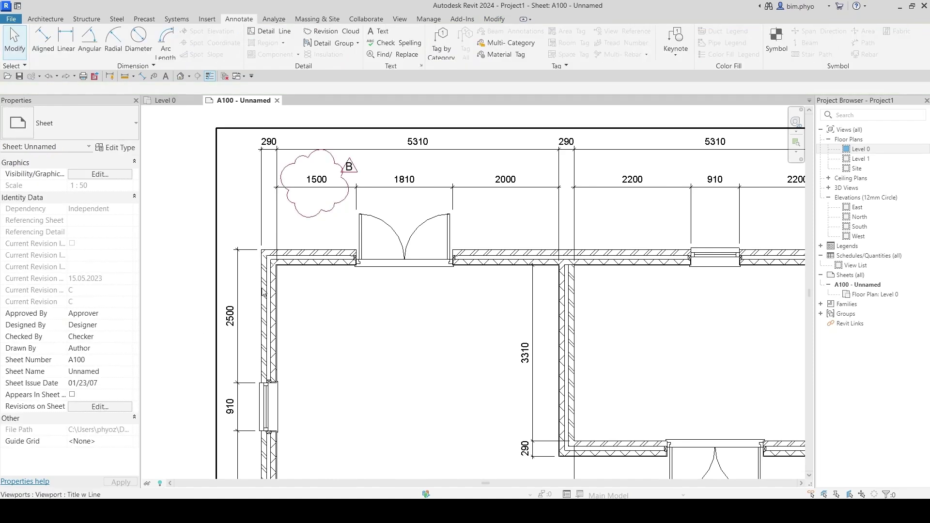
Step: Reword the revision B cloud's comment beside the upper-left door to begin with "Door position change"
{"action": "left_click", "coordinate": [333, 213]}
{"action": "double_click", "coordinate": [81, 244]}
{"action": "type", "text": "Door position cha"}
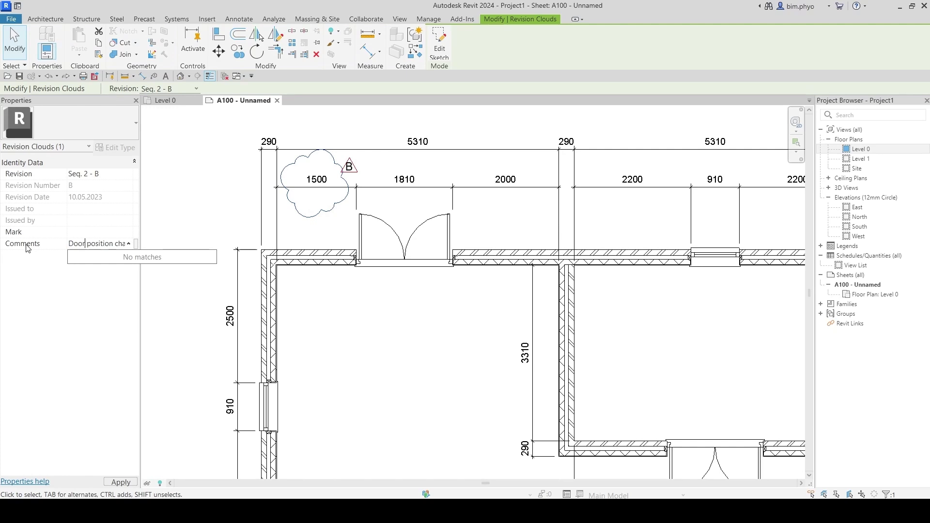
{"action": "key", "text": "Return"}
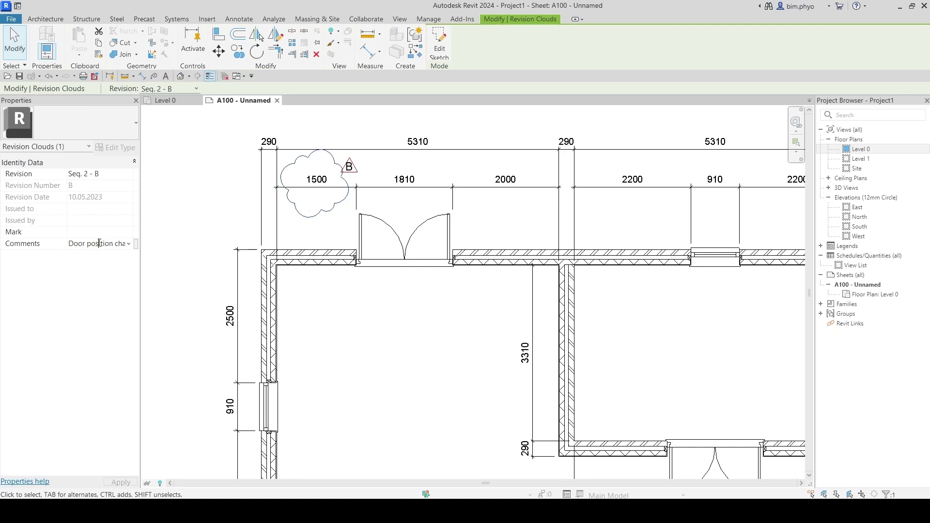
Step: Replace the old window distances at the end of the revision B cloud's comment with 1500
{"action": "key", "text": "Right"}
{"action": "key", "text": "Right"}
{"action": "key", "text": "Right"}
{"action": "key", "text": "Right"}
{"action": "key", "text": "Right"}
{"action": "key", "text": "Right"}
{"action": "key", "text": "Right"}
{"action": "key", "text": "Right"}
{"action": "key", "text": "Right"}
{"action": "key", "text": "Right"}
{"action": "key", "text": "Right"}
{"action": "key", "text": "Right"}
{"action": "key", "text": "Right"}
{"action": "key", "text": "Right"}
{"action": "key", "text": "Right"}
{"action": "key", "text": "Right"}
{"action": "key", "text": "Right"}
{"action": "key", "text": "Right"}
{"action": "key", "text": "Right"}
{"action": "key", "text": "Right"}
{"action": "key", "text": "BackSpace"}
{"action": "key", "text": "BackSpace"}
{"action": "key", "text": "BackSpace"}
{"action": "key", "text": "BackSpace"}
{"action": "key", "text": "BackSpace"}
{"action": "key", "text": "BackSpace"}
{"action": "key", "text": "BackSpace"}
{"action": "key", "text": "BackSpace"}
{"action": "key", "text": "BackSpace"}
{"action": "key", "text": "BackSpace"}
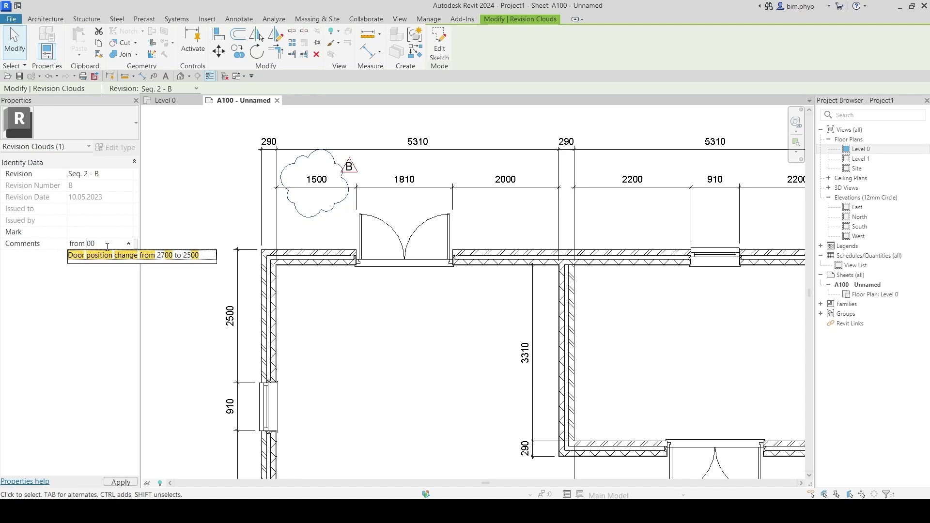
{"action": "type", "text": "15"}
{"action": "key", "text": "Return"}
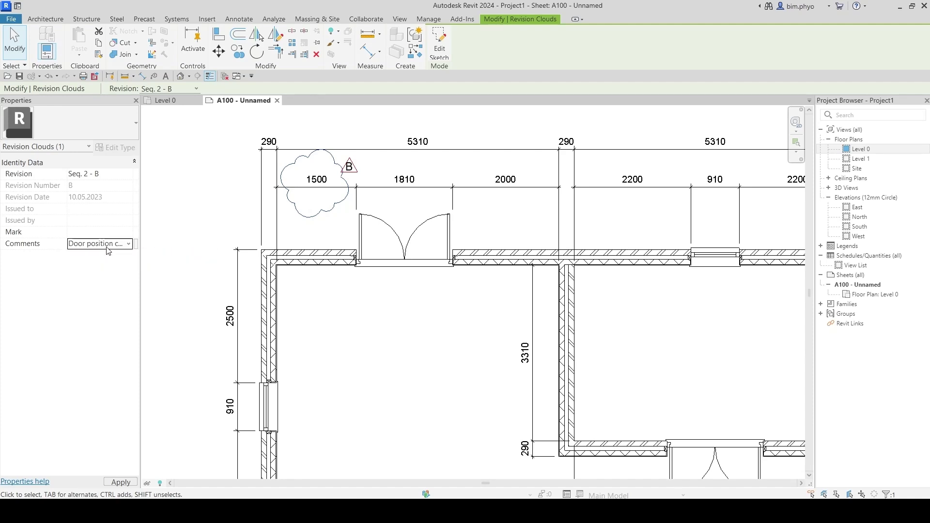
{"action": "double_click", "coordinate": [406, 300]}
Step: Examine the current revision in the REV field of sheet A100's title block and the clouds on the whole sheet
{"action": "scroll", "coordinate": [406, 300], "scroll_direction": "down", "scroll_amount": 3}
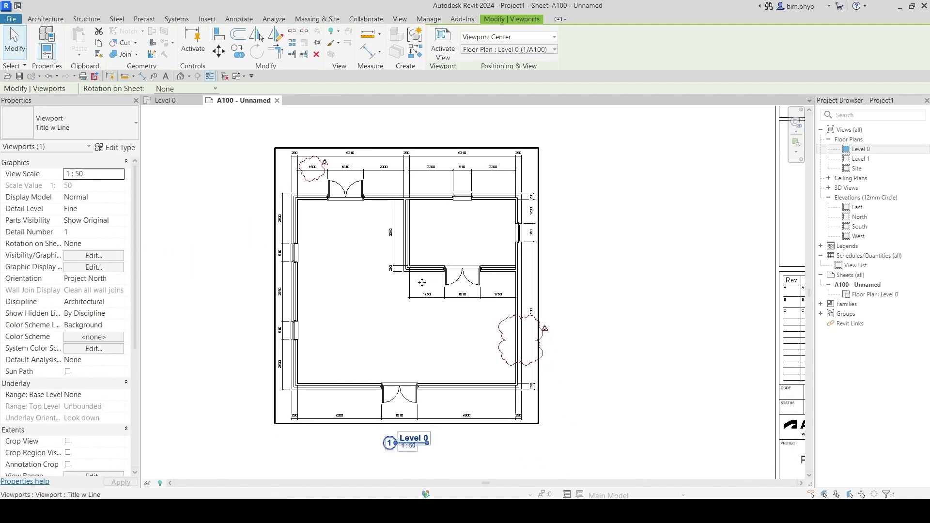
{"action": "key", "text": "Escape"}
{"action": "scroll", "coordinate": [608, 391], "scroll_direction": "down", "scroll_amount": 3}
{"action": "scroll", "coordinate": [653, 401], "scroll_direction": "up", "scroll_amount": 6}
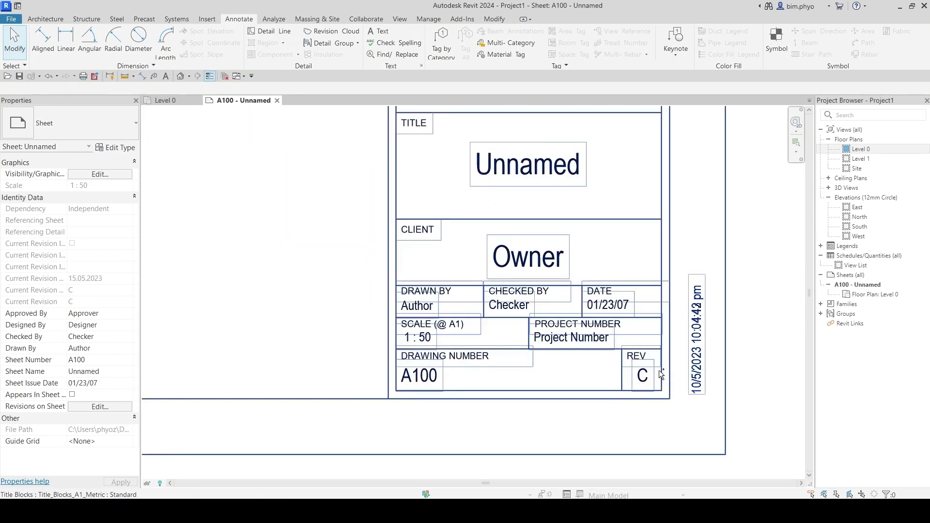
{"action": "scroll", "coordinate": [658, 370], "scroll_direction": "down", "scroll_amount": 1}
{"action": "middle_click_drag", "start_coordinate": [476, 266], "coordinate": [490, 284]}
{"action": "scroll", "coordinate": [425, 260], "scroll_direction": "down", "scroll_amount": 3}
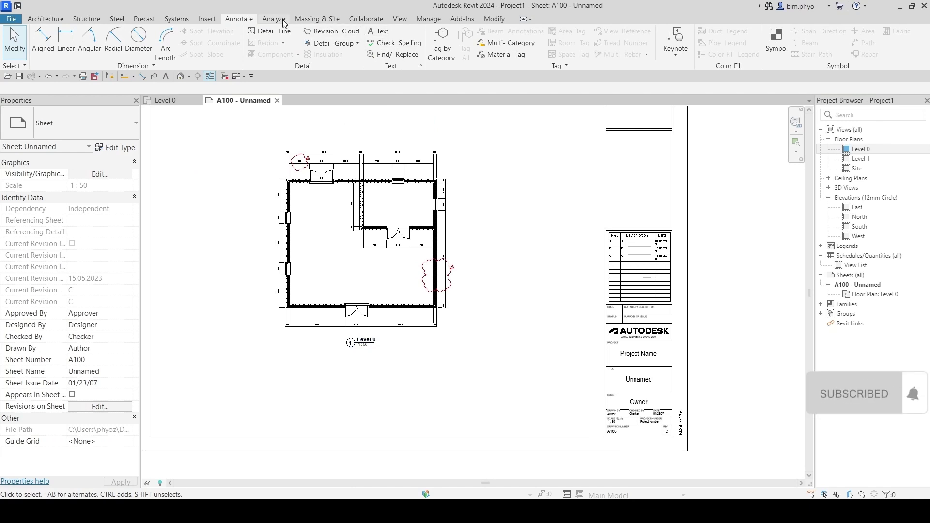
Step: Set the Show option of revision B to None in the Sheet Issues/Revisions settings to hide its cloud and tag
{"action": "left_click", "coordinate": [428, 19]}
{"action": "left_click", "coordinate": [459, 56]}
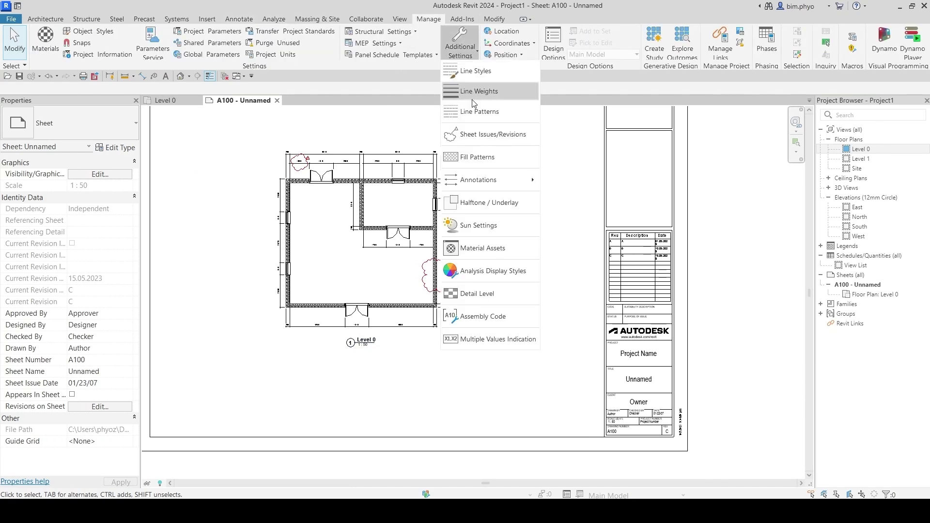
{"action": "left_click", "coordinate": [484, 139]}
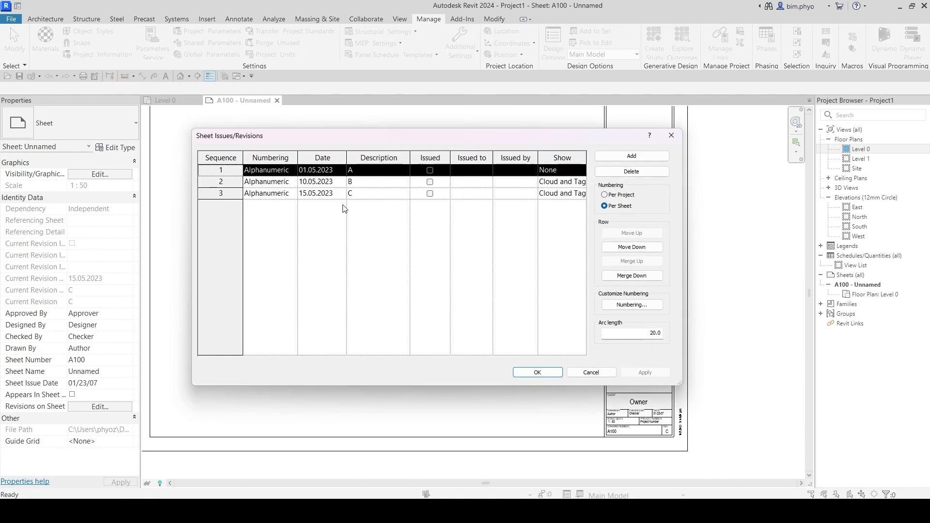
{"action": "left_click", "coordinate": [583, 187]}
{"action": "left_click", "coordinate": [582, 183]}
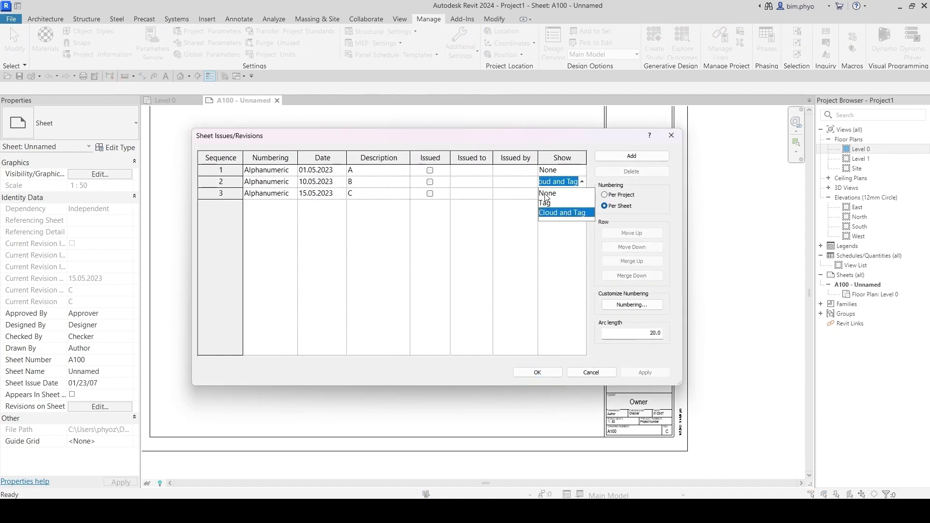
{"action": "left_click", "coordinate": [548, 192]}
{"action": "left_click", "coordinate": [538, 373]}
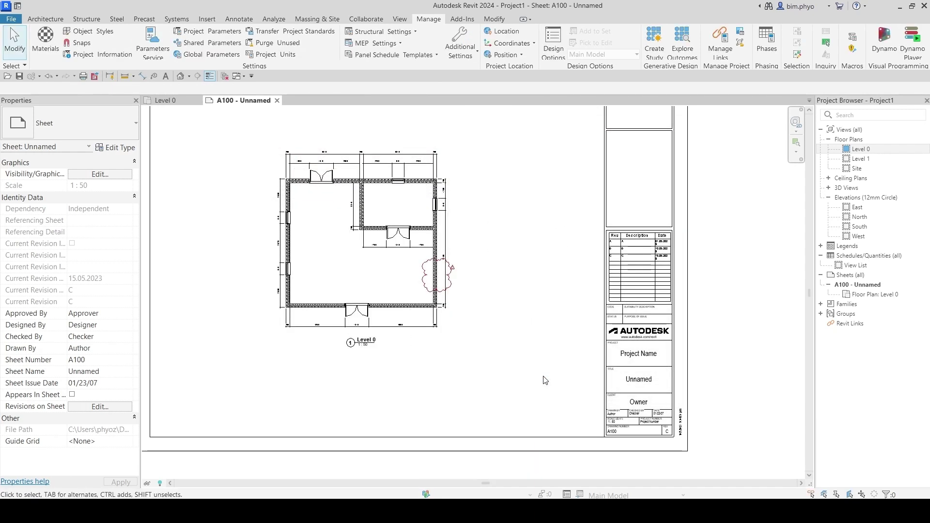
{"action": "scroll", "coordinate": [504, 366], "scroll_direction": "down", "scroll_amount": 2}
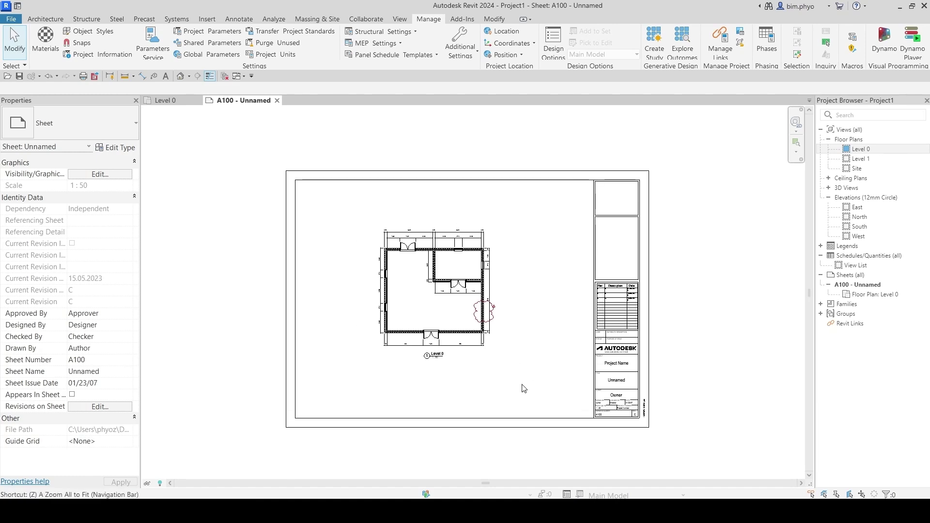
{"action": "scroll", "coordinate": [523, 386], "scroll_direction": "up", "scroll_amount": 1}
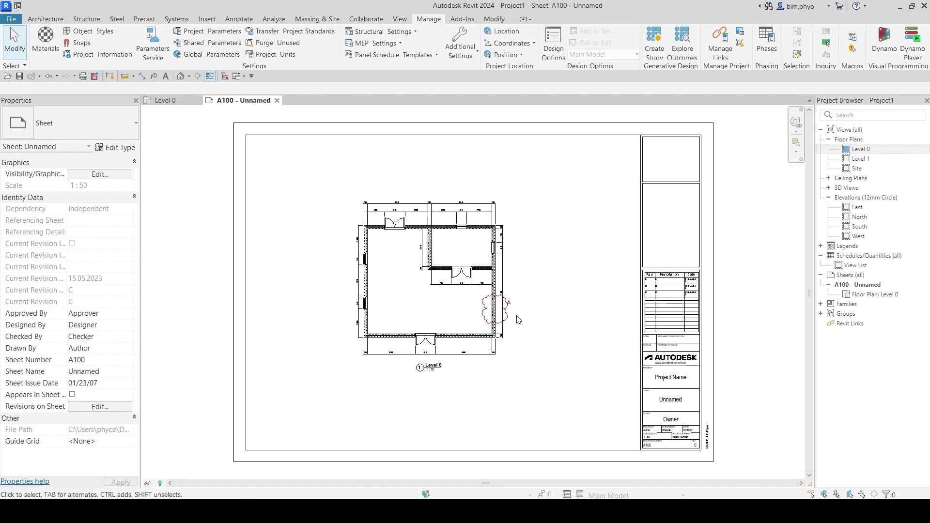